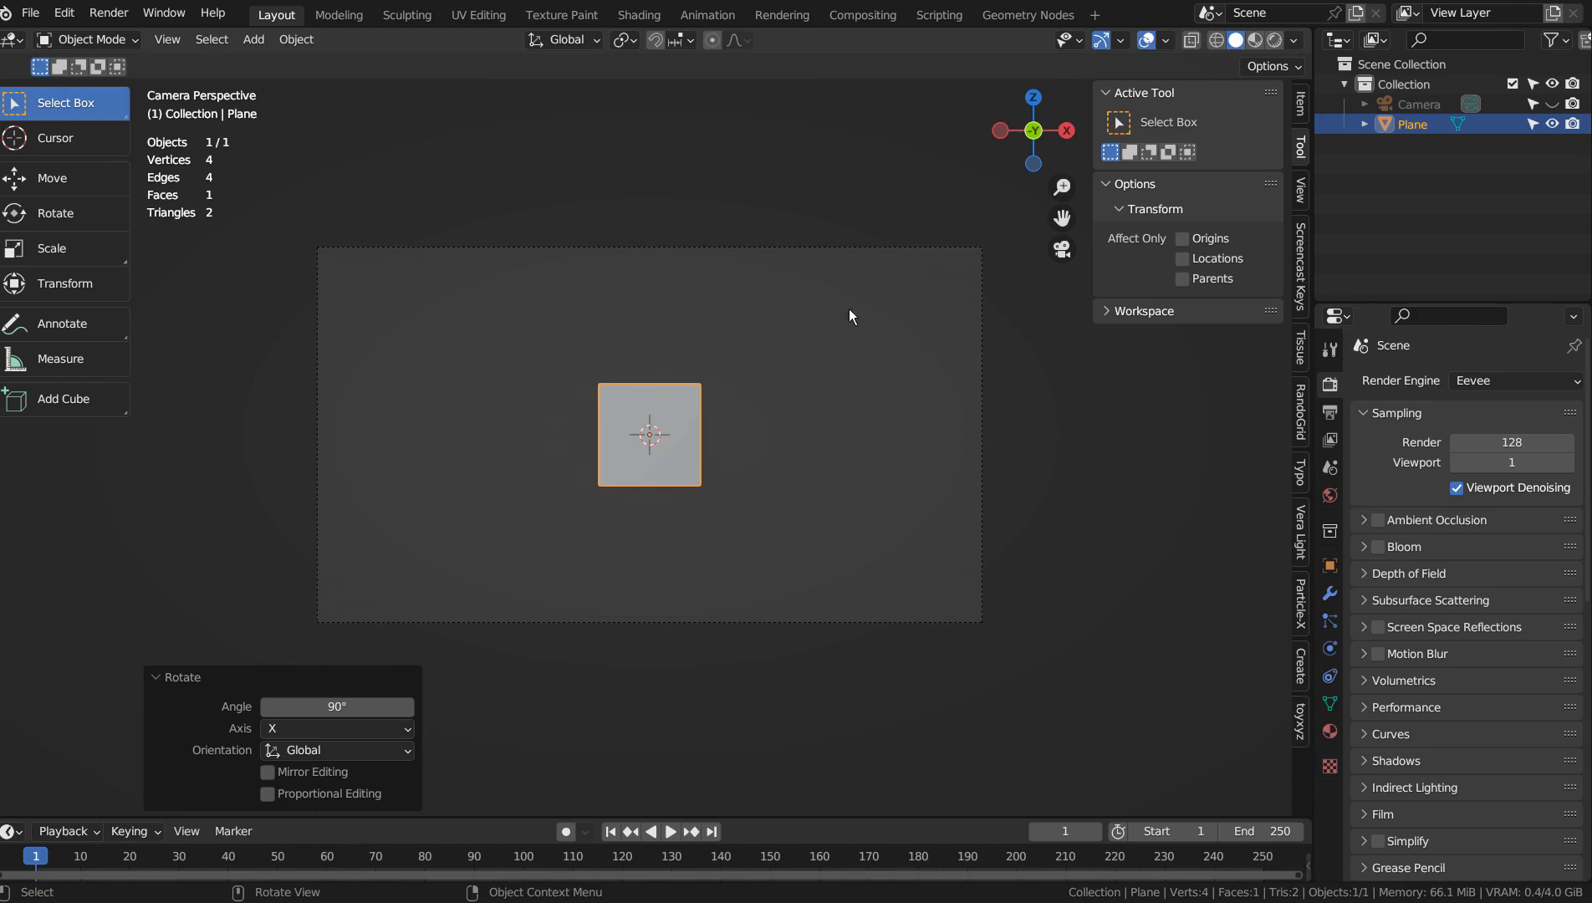
# Scale the plane by 1.778 along X, then scale it uniformly until it fills the camera frame.
pyautogui.click(332, 240)
pyautogui.write('sx1.778')
pyautogui.press('Return')
pyautogui.press('s')
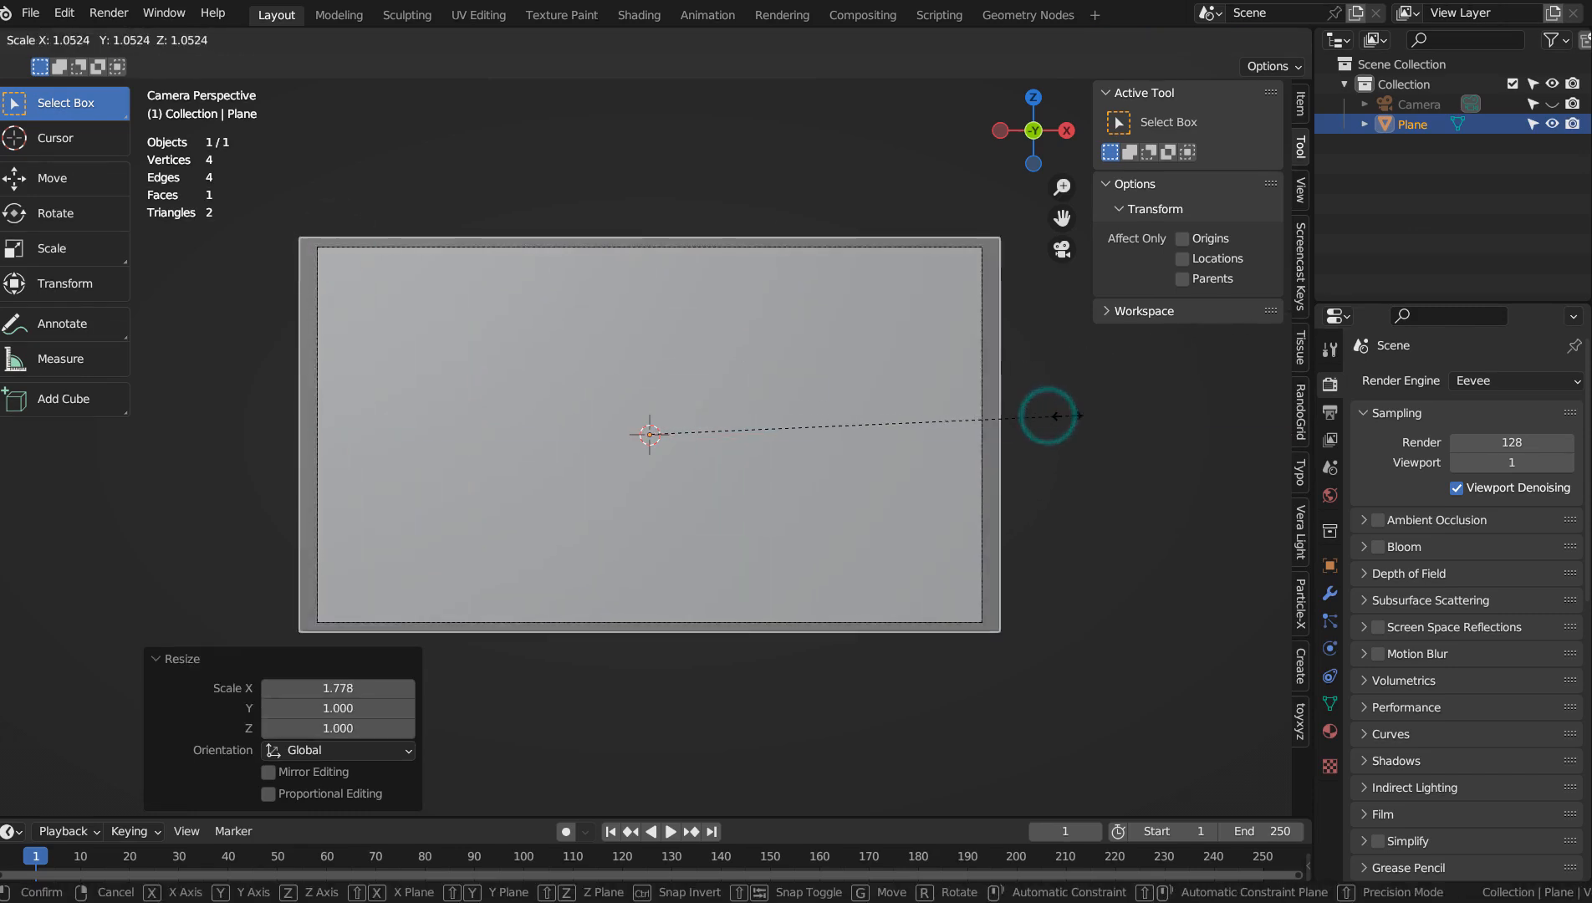
pyautogui.click(1051, 418)
# Switch to the Texture Paint workspace and turn on the Screencast Keys display in the 3D view.
pyautogui.click(557, 14)
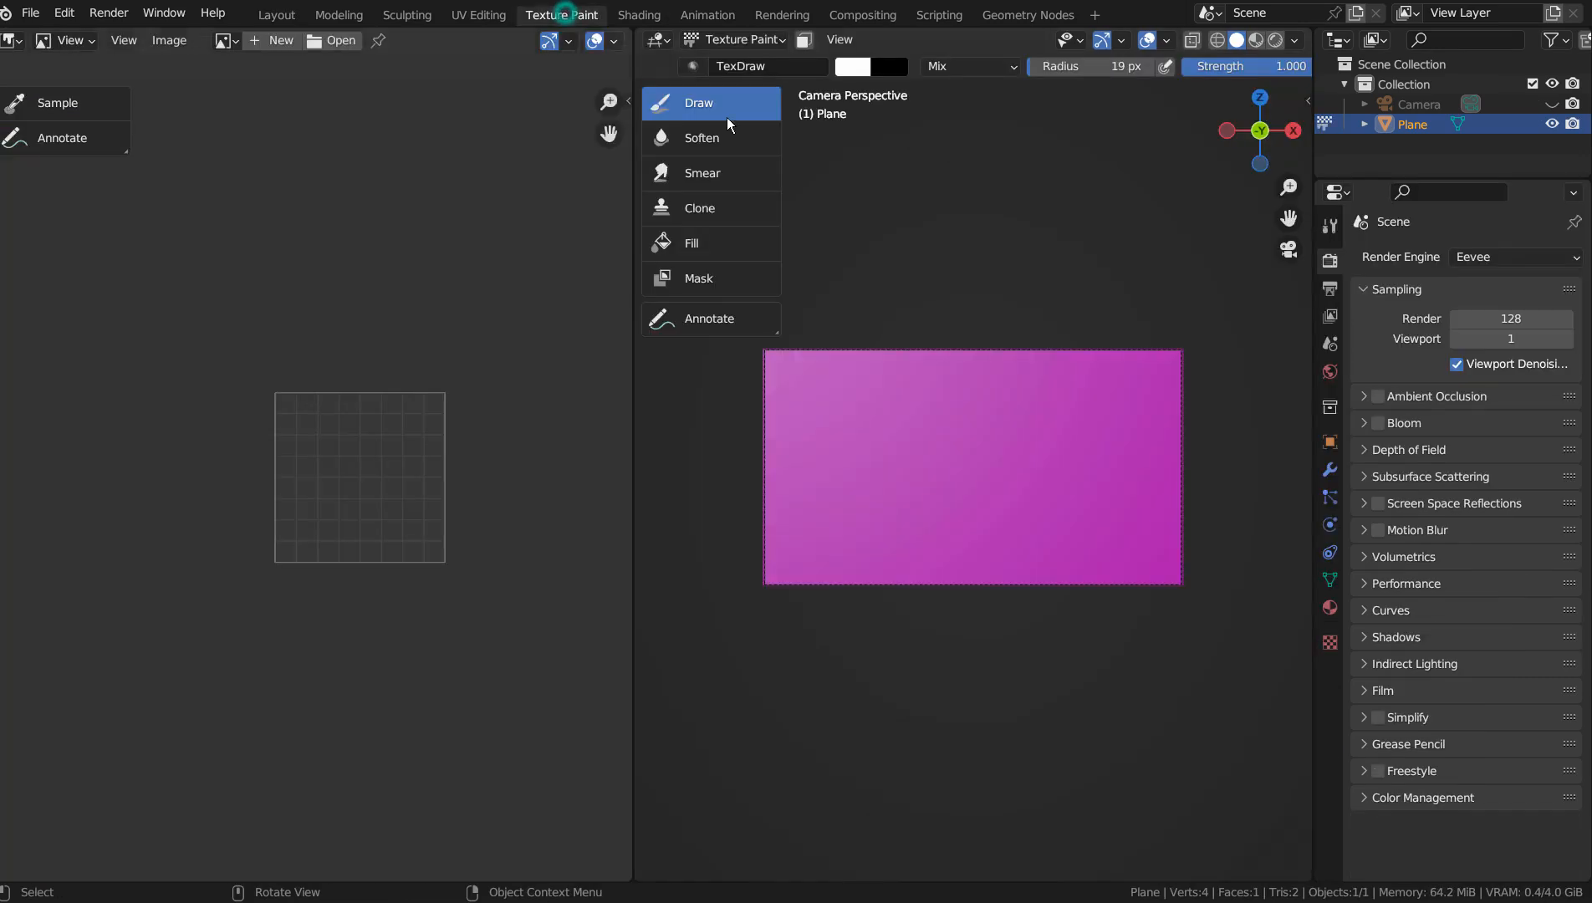
pyautogui.click(1299, 238)
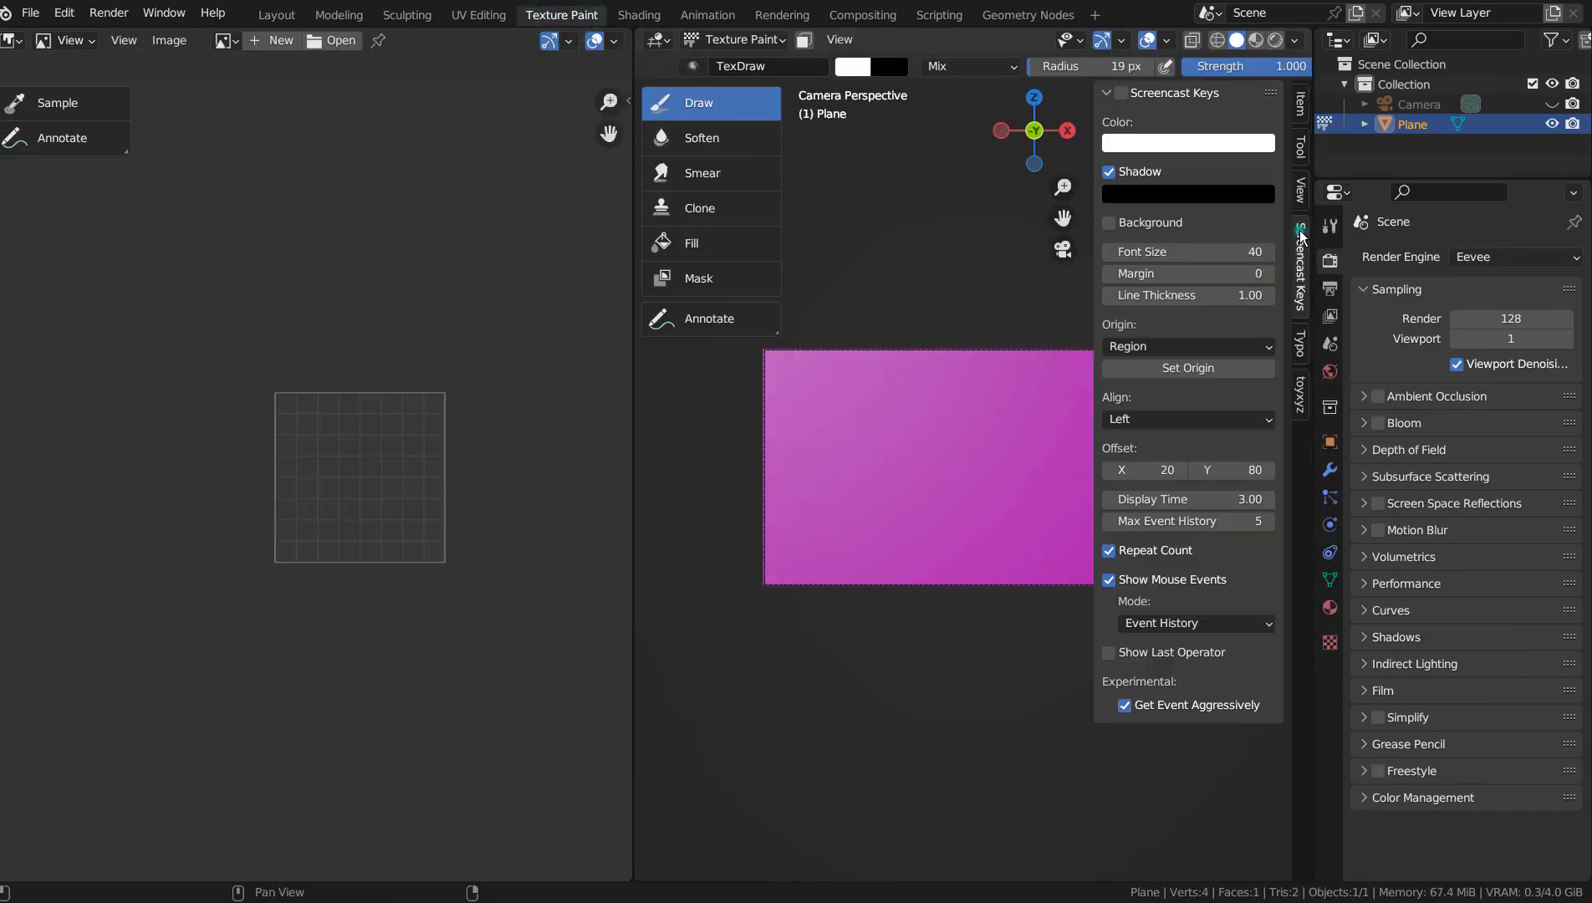
pyautogui.click(1299, 103)
pyautogui.press('n')
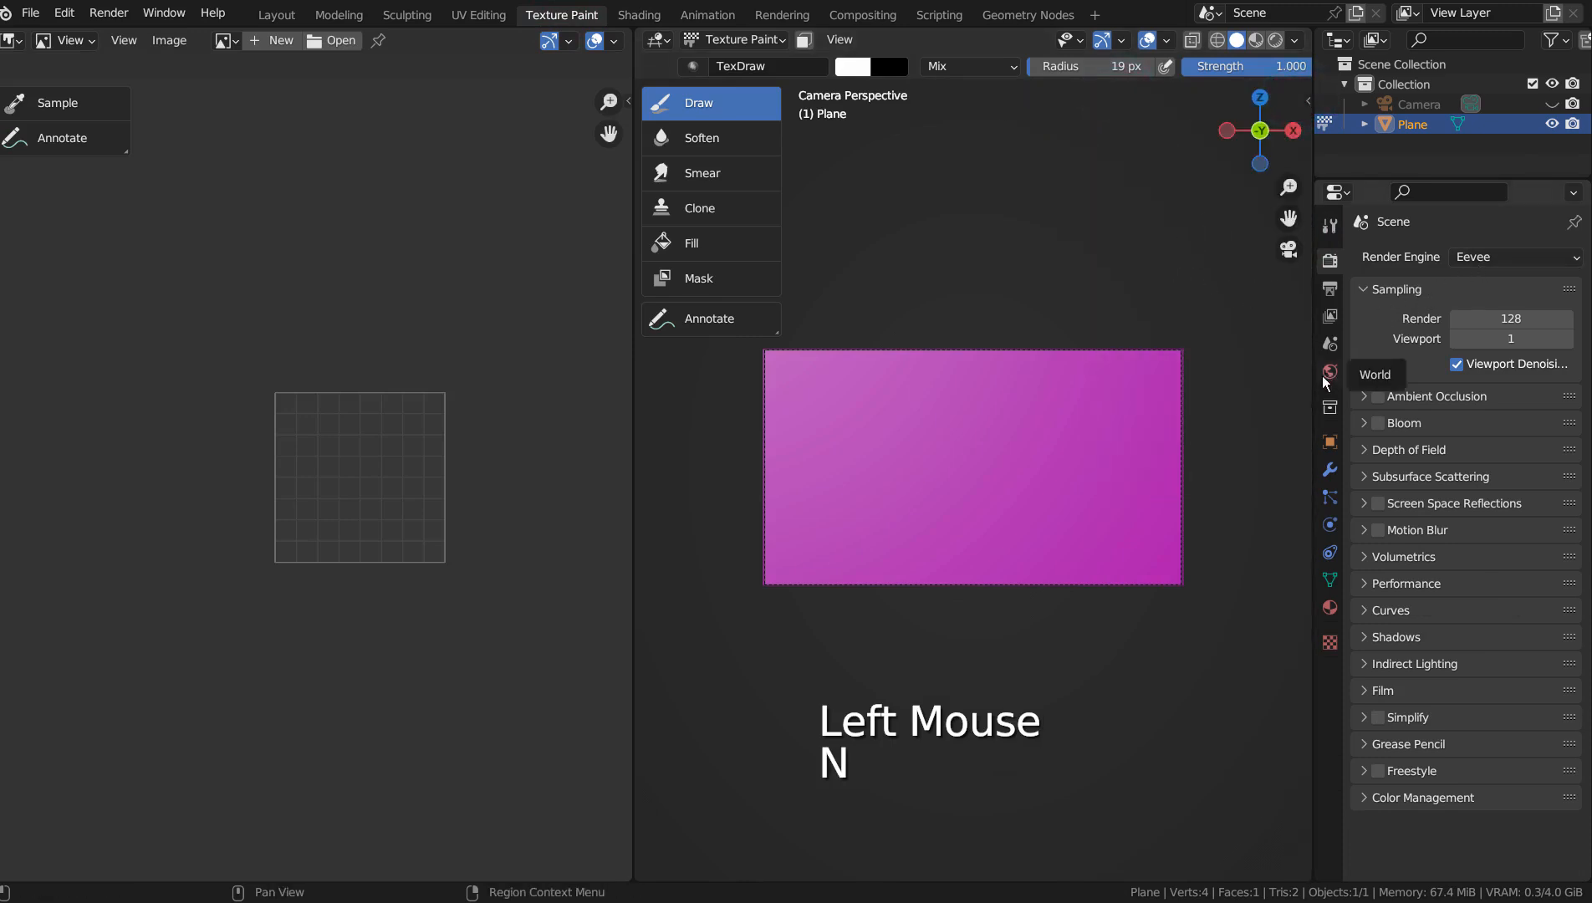
# Add a Base Color paint texture slot to the plane in the Draw brush's texture settings.
pyautogui.click(1330, 225)
pyautogui.click(1564, 327)
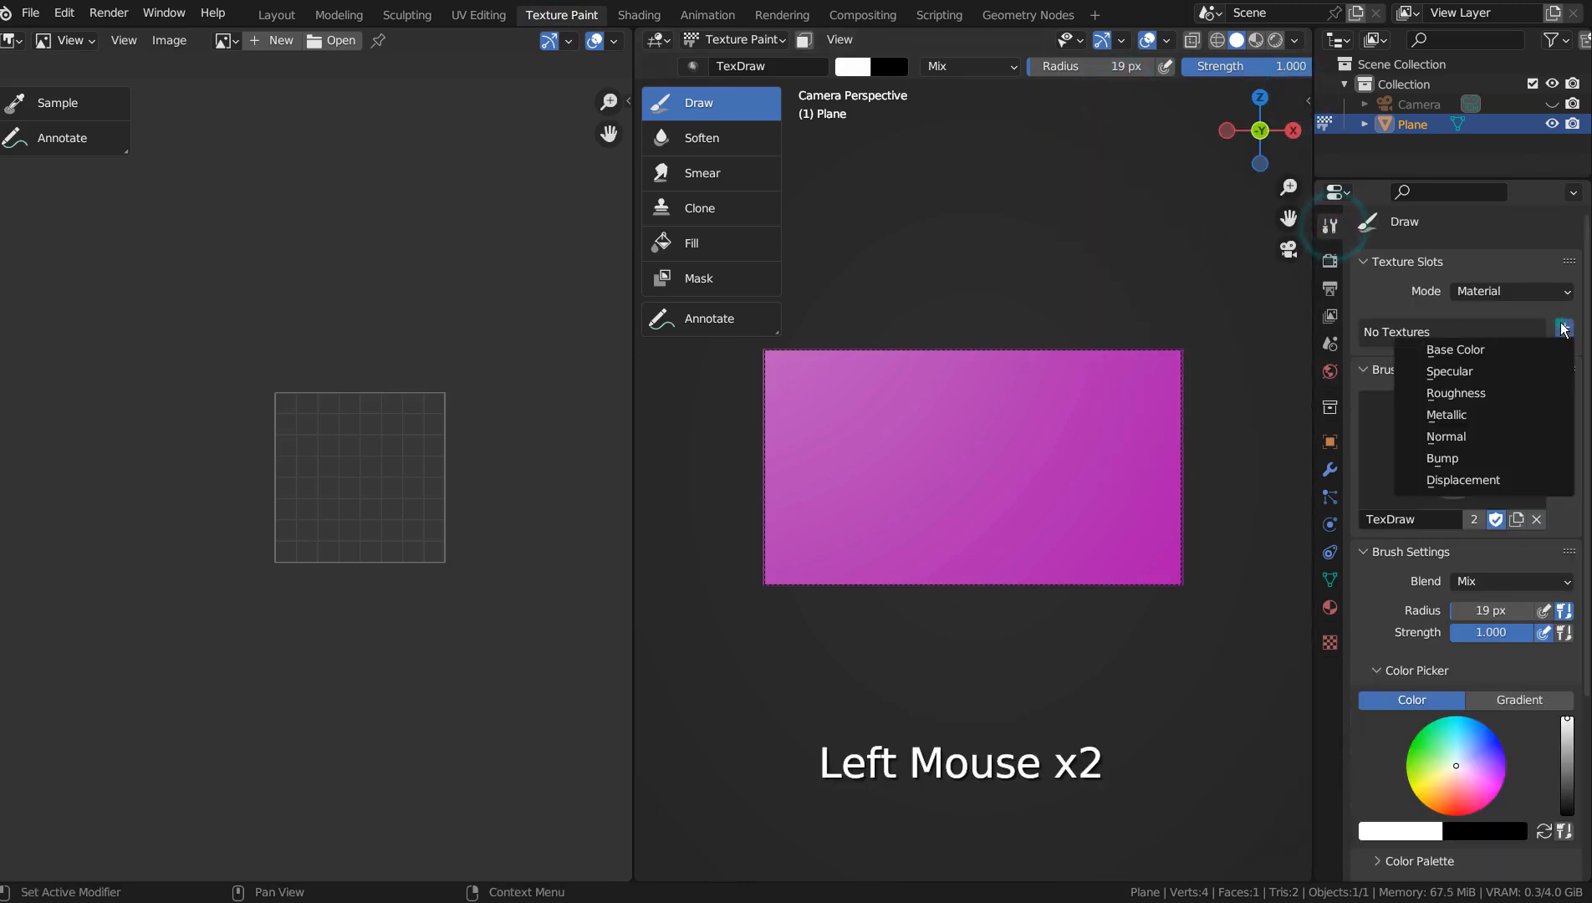
pyautogui.click(1505, 344)
pyautogui.click(1342, 552)
# Set the Draw brush's radius to 5 px and its color to bright green.
pyautogui.press('f')
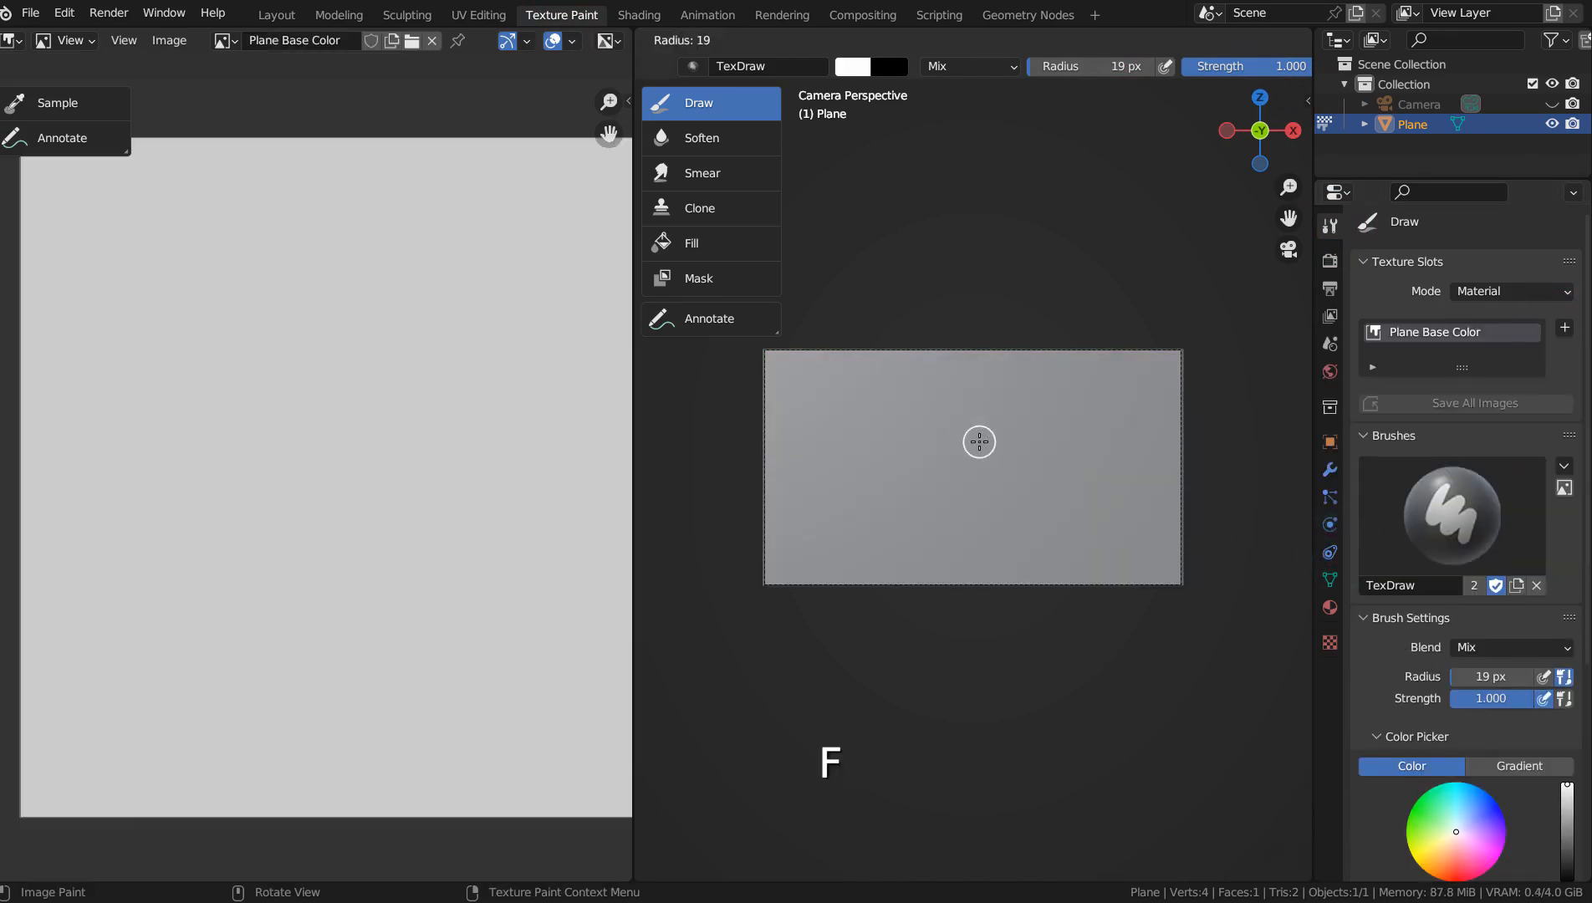
pyautogui.click(971, 439)
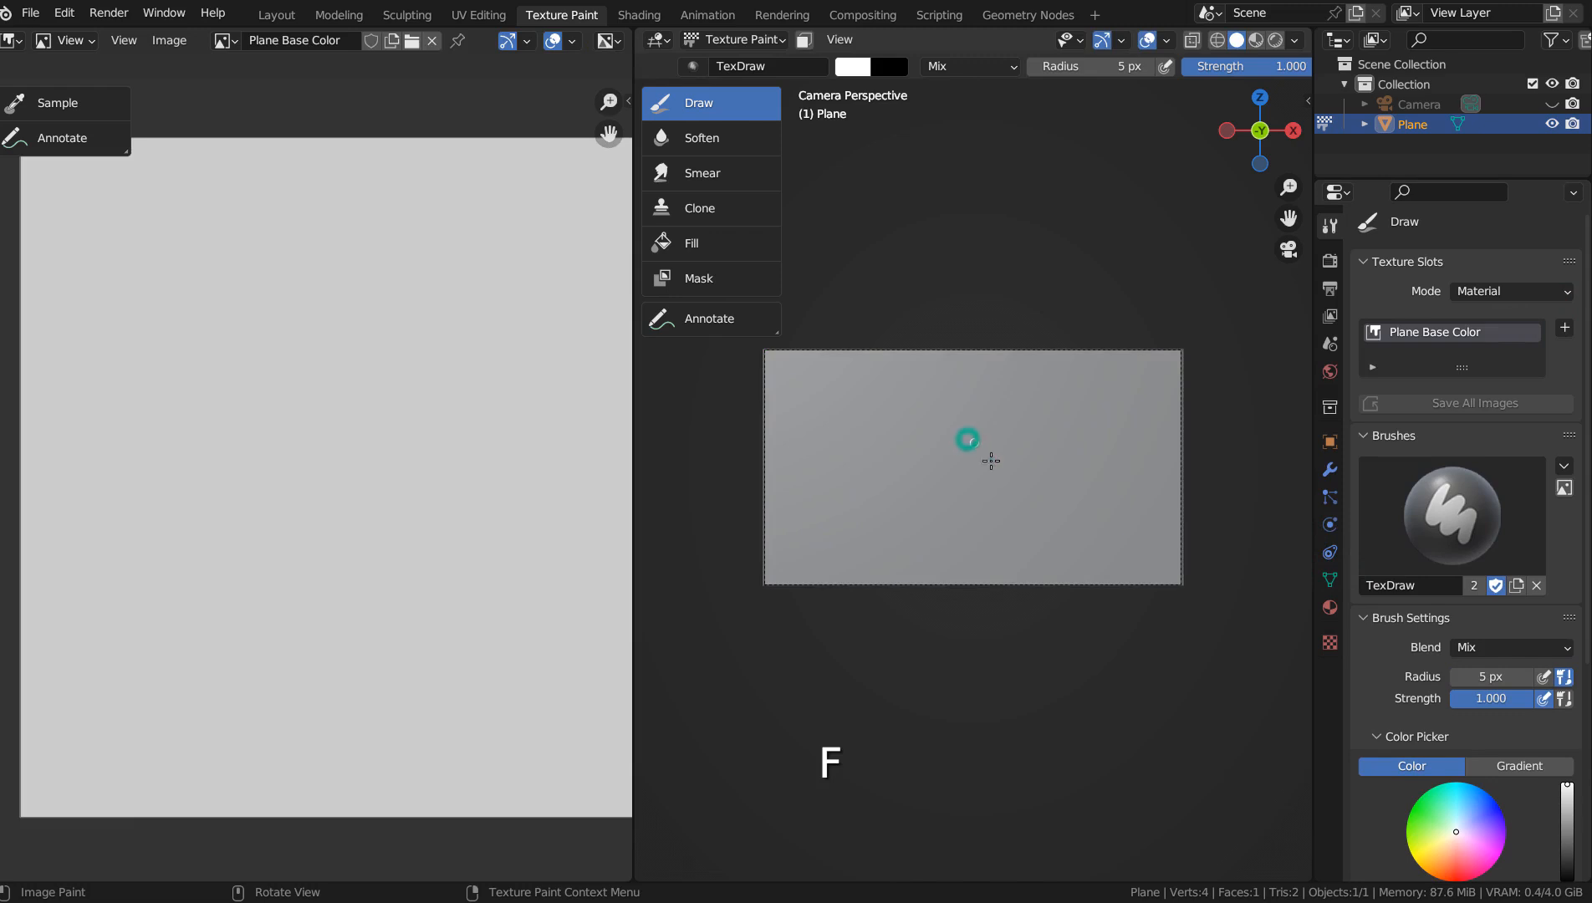
pyautogui.click(1429, 808)
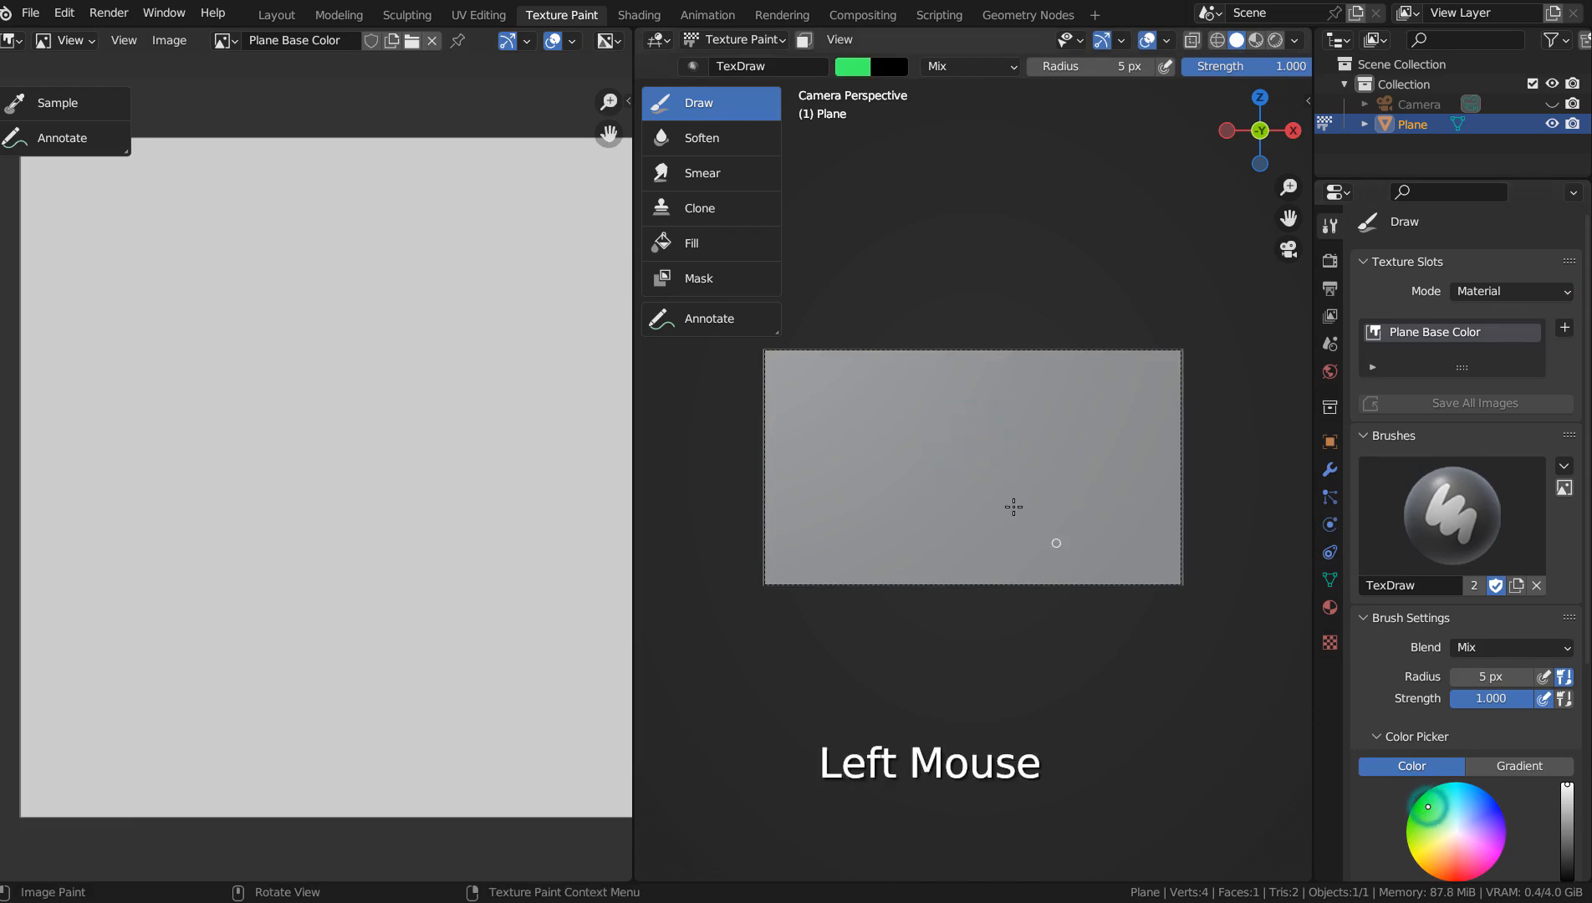
# Paint a green stick figure on the plane with an oval head, two bent arms with hands, a torso and two legs.
pyautogui.moveTo(955, 465)
pyautogui.mouseDown()
pyautogui.moveTo(961, 385)
pyautogui.moveTo(990, 407)
pyautogui.moveTo(987, 456)
pyautogui.moveTo(952, 463)
pyautogui.mouseUp()
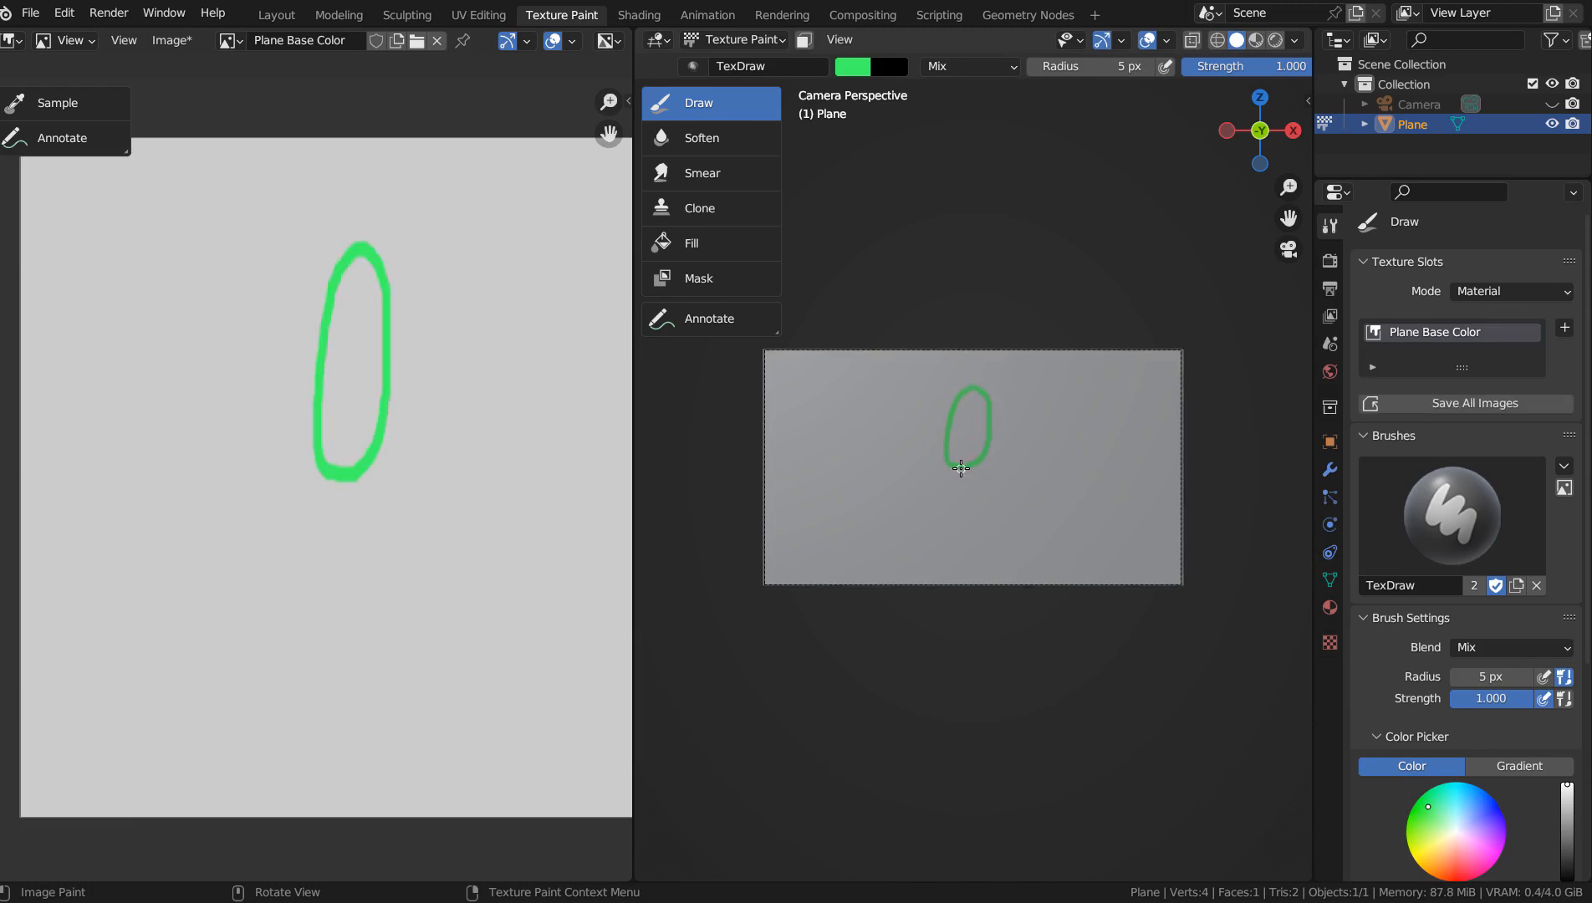
pyautogui.scroll(2, 968, 483)
pyautogui.moveTo(946, 466)
pyautogui.mouseDown()
pyautogui.moveTo(947, 514)
pyautogui.moveTo(879, 526)
pyautogui.moveTo(818, 505)
pyautogui.moveTo(774, 451)
pyautogui.moveTo(818, 382)
pyautogui.moveTo(790, 387)
pyautogui.moveTo(798, 410)
pyautogui.mouseUp()
pyautogui.moveTo(948, 516)
pyautogui.mouseDown()
pyautogui.moveTo(1011, 516)
pyautogui.moveTo(1130, 466)
pyautogui.moveTo(1177, 498)
pyautogui.moveTo(1179, 548)
pyautogui.mouseUp()
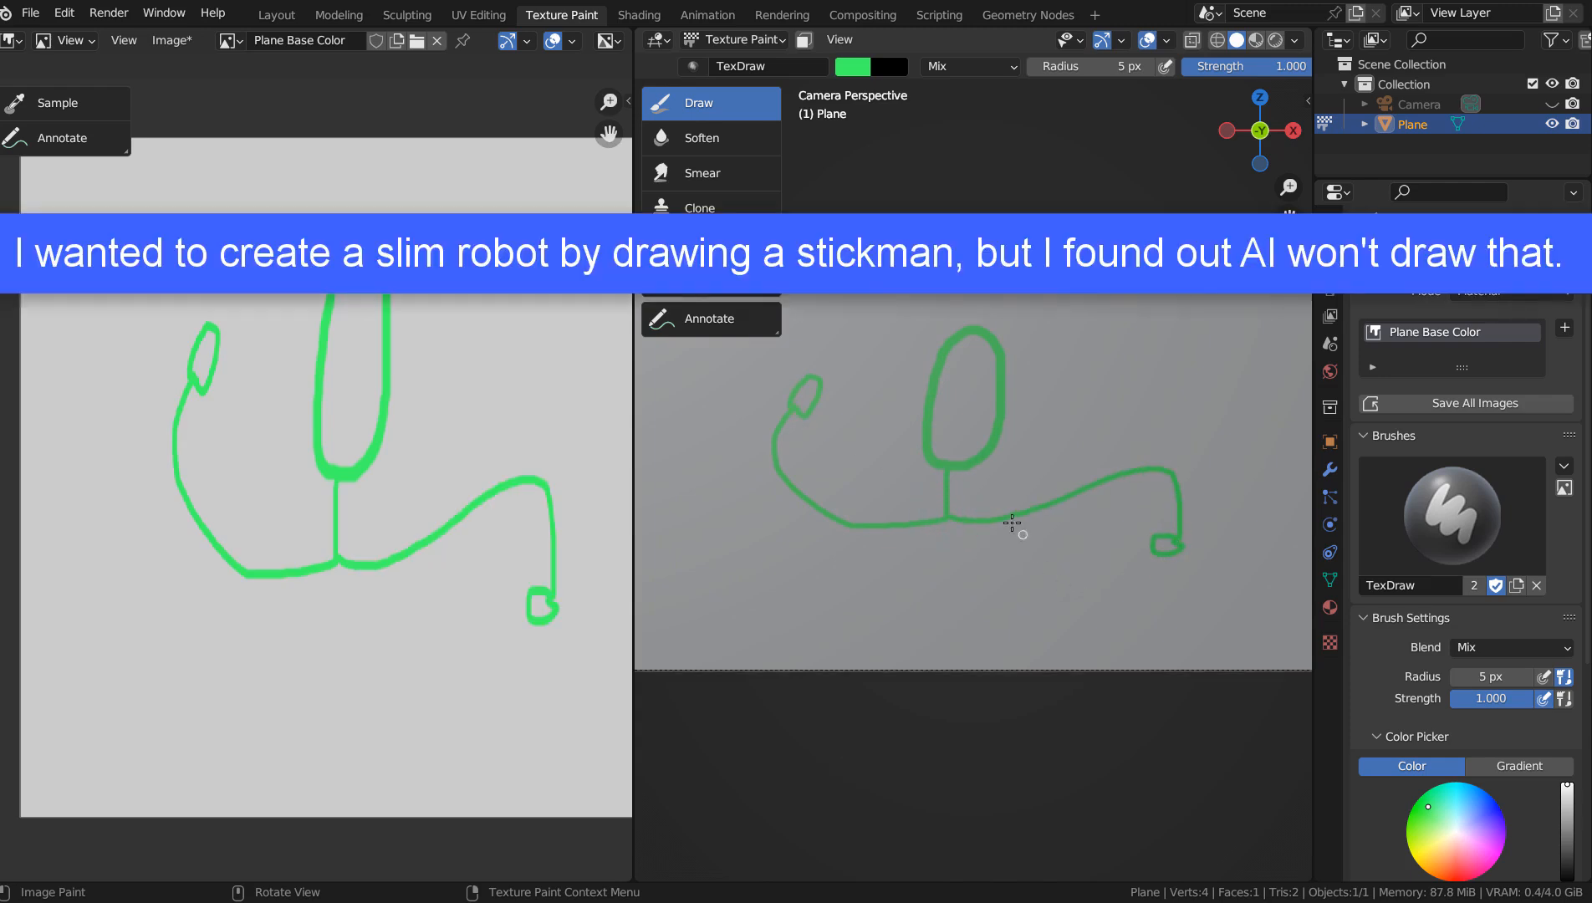
pyautogui.moveTo(947, 519)
pyautogui.mouseDown()
pyautogui.moveTo(950, 631)
pyautogui.moveTo(845, 711)
pyautogui.mouseUp()
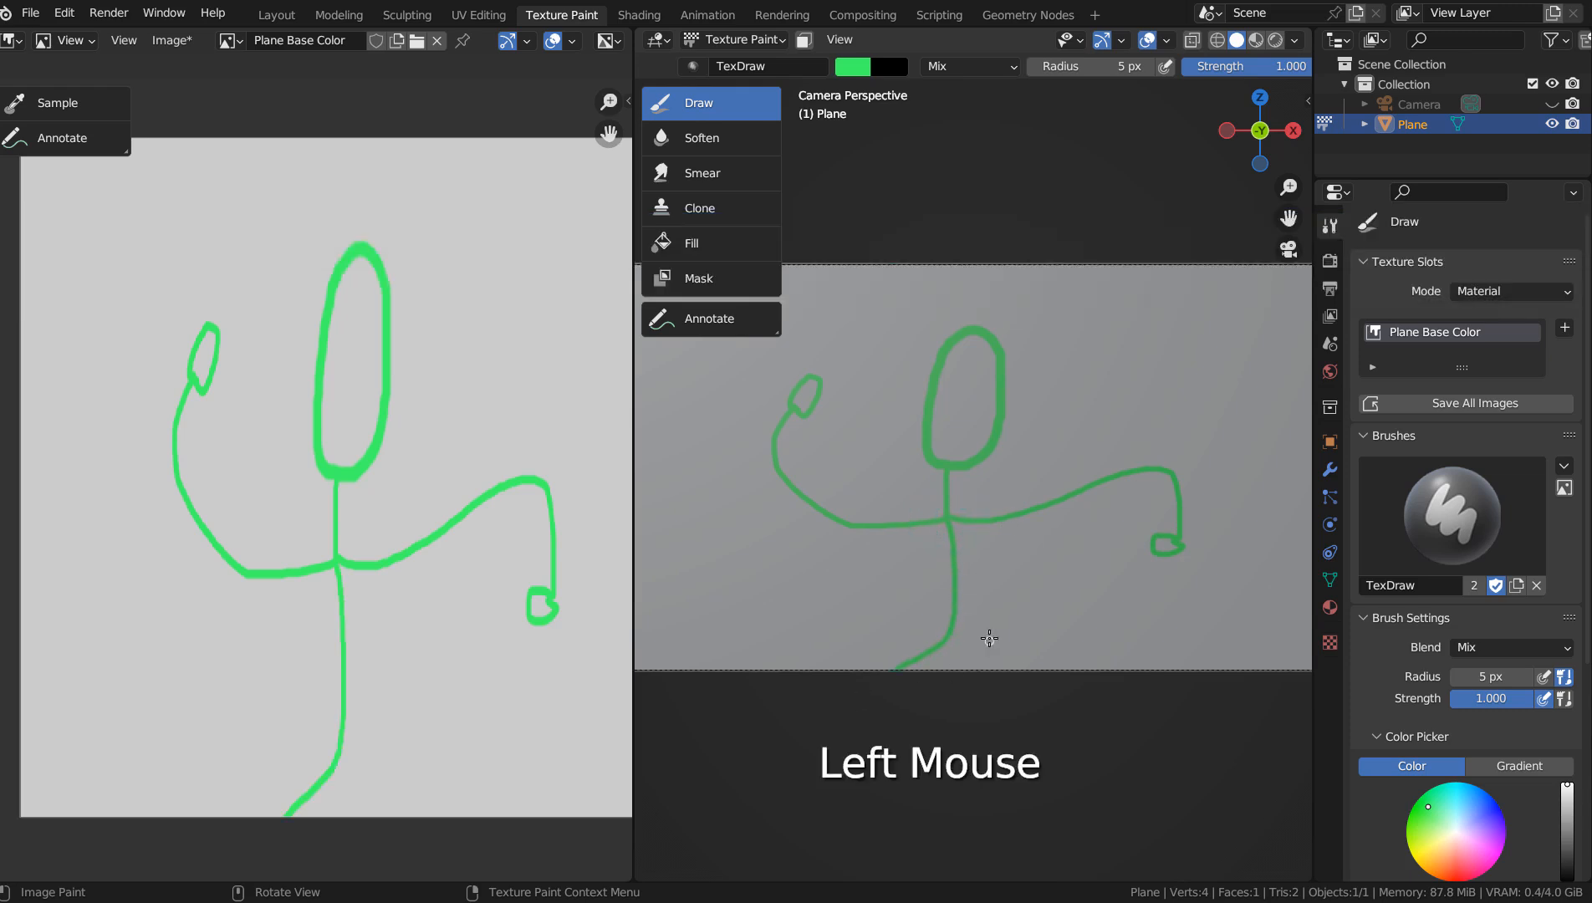
pyautogui.moveTo(949, 636); pyautogui.dragTo(1087, 673)
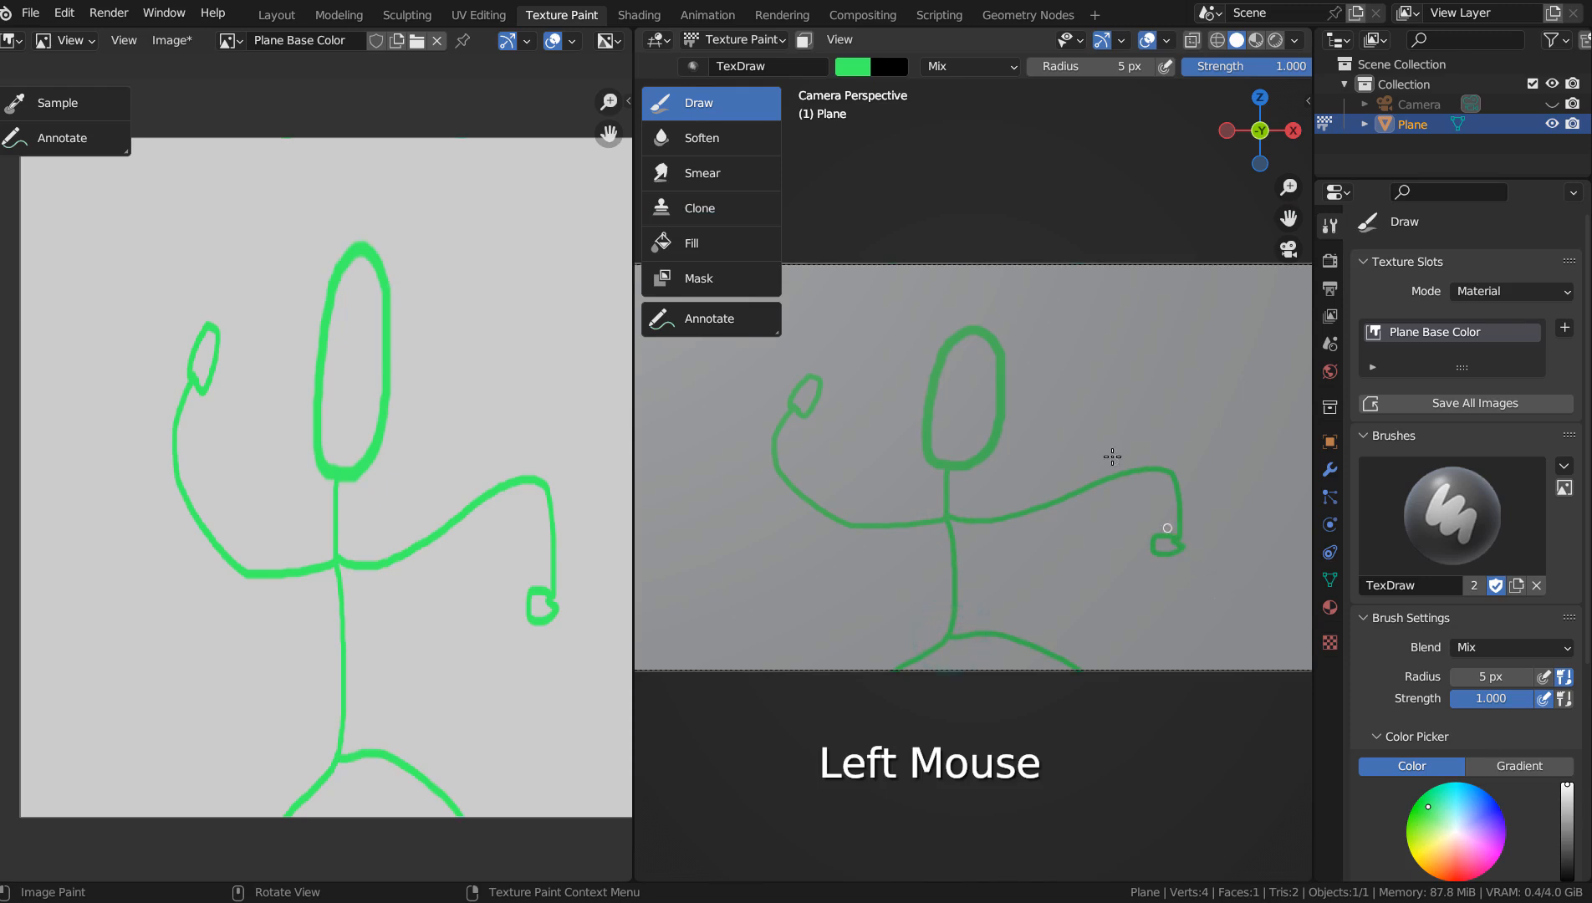
pyautogui.scroll(-2, 1107, 441)
pyautogui.scroll(1, 1107, 441)
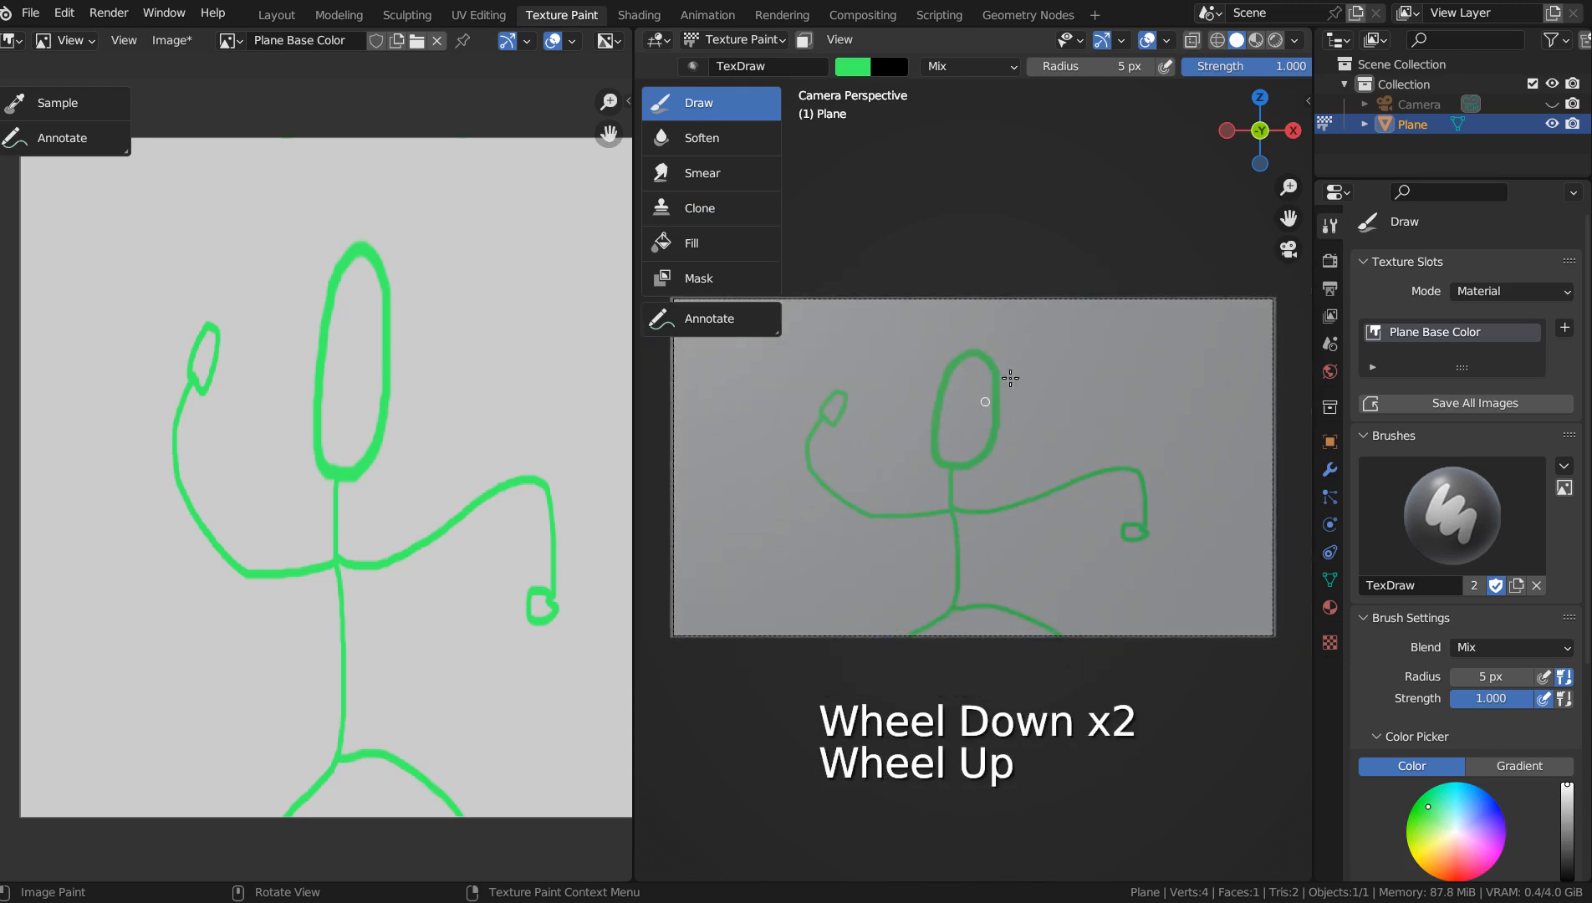
# Return to the Layout workspace, deselect the plane and render the camera view with Eevee.
pyautogui.click(276, 14)
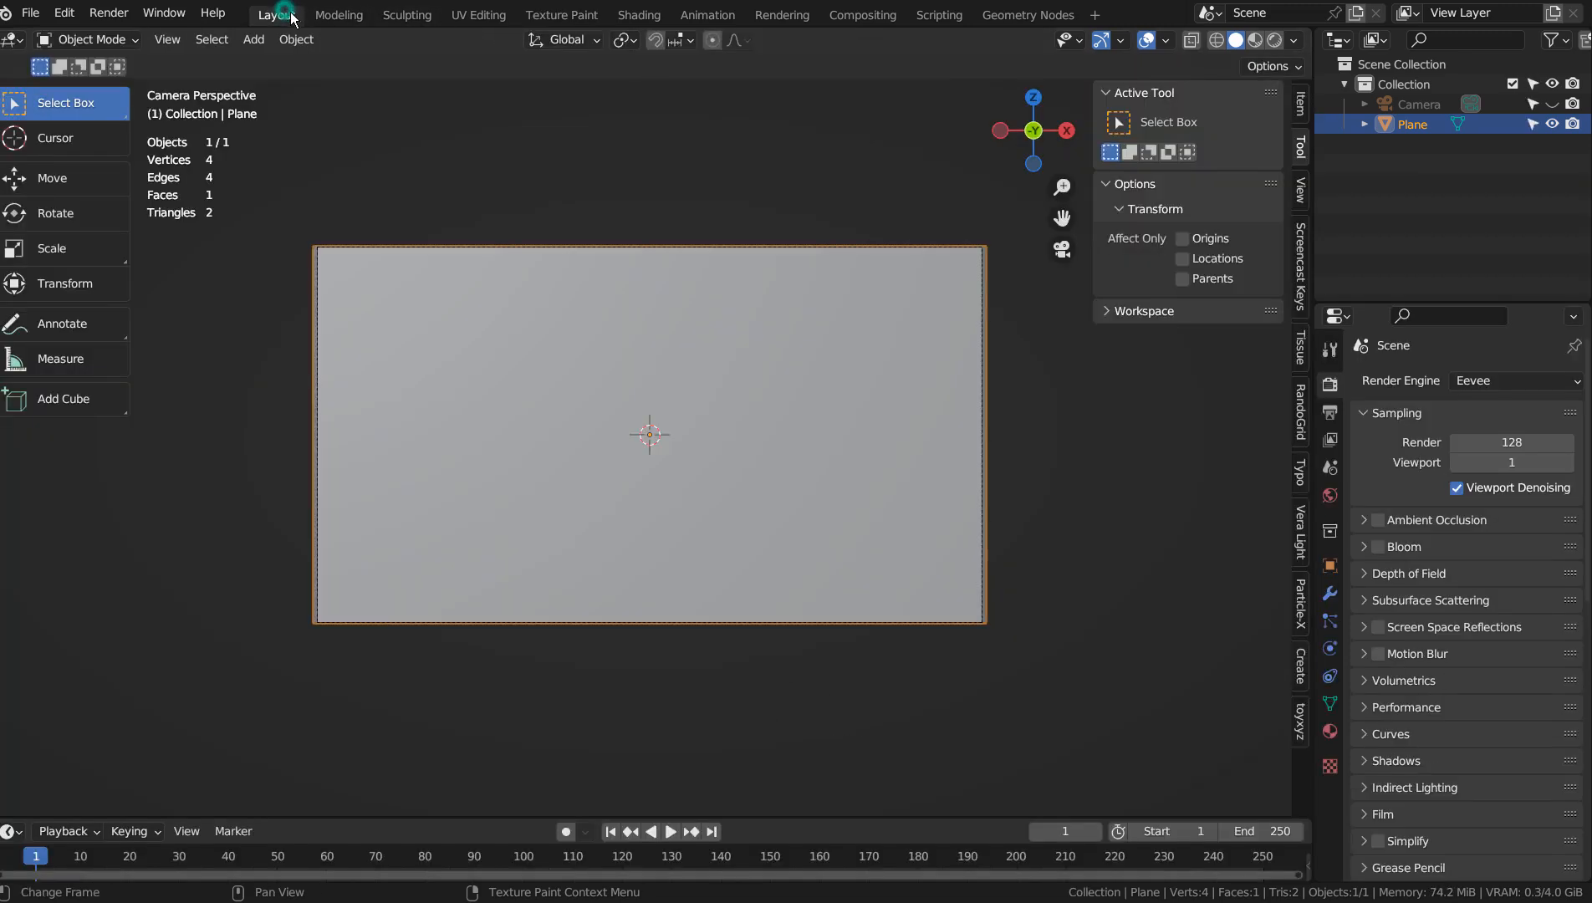
pyautogui.click(1496, 381)
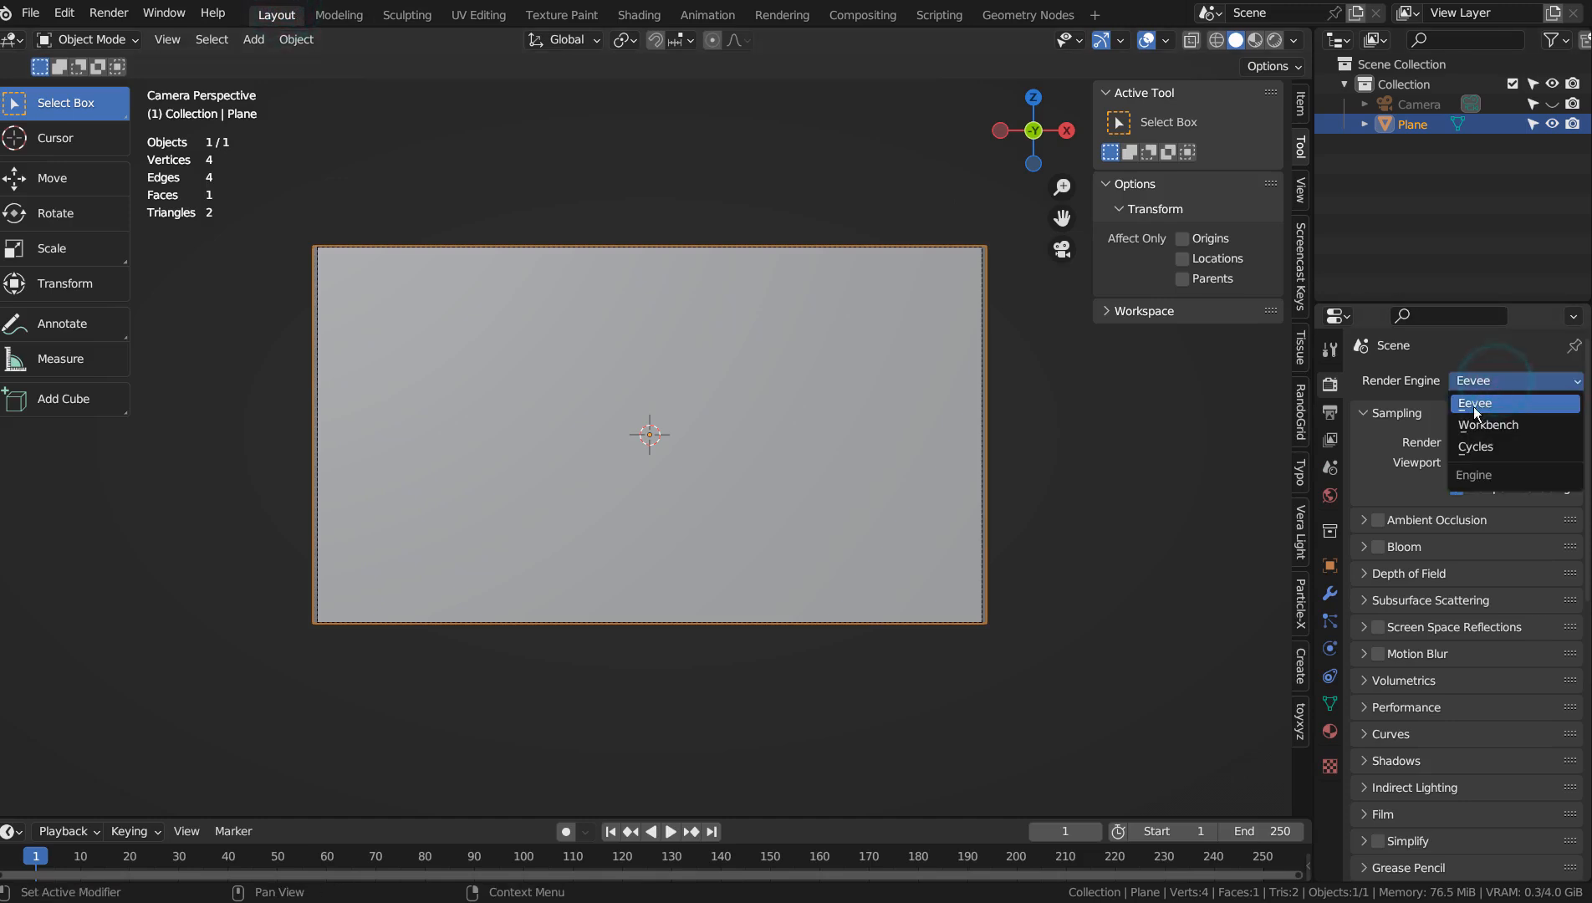
pyautogui.click(1105, 402)
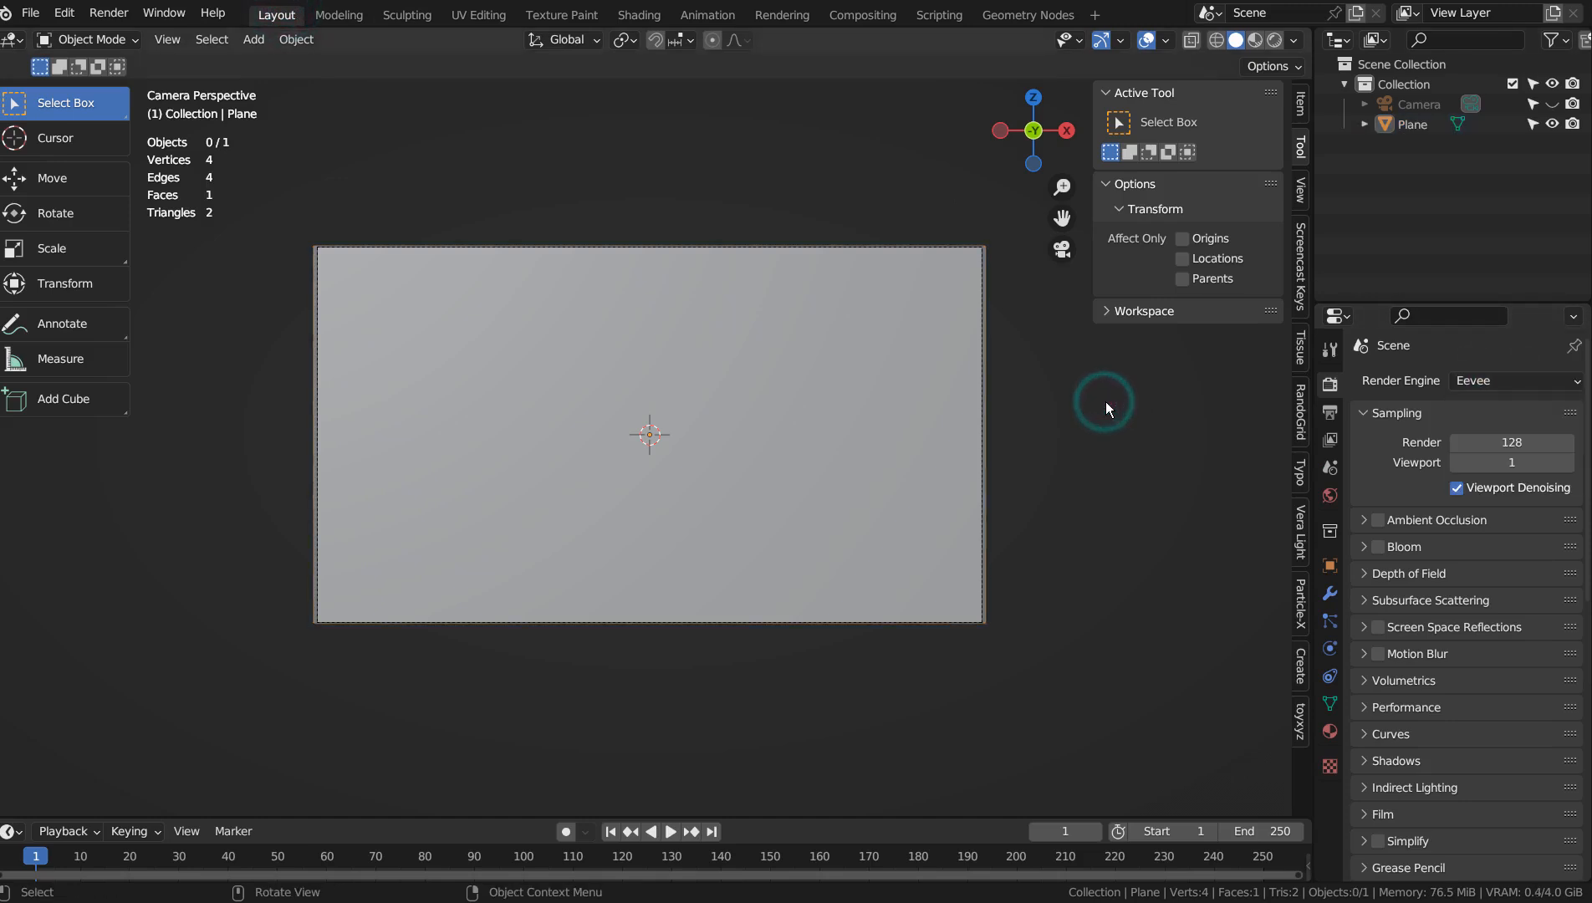
pyautogui.press('F12')
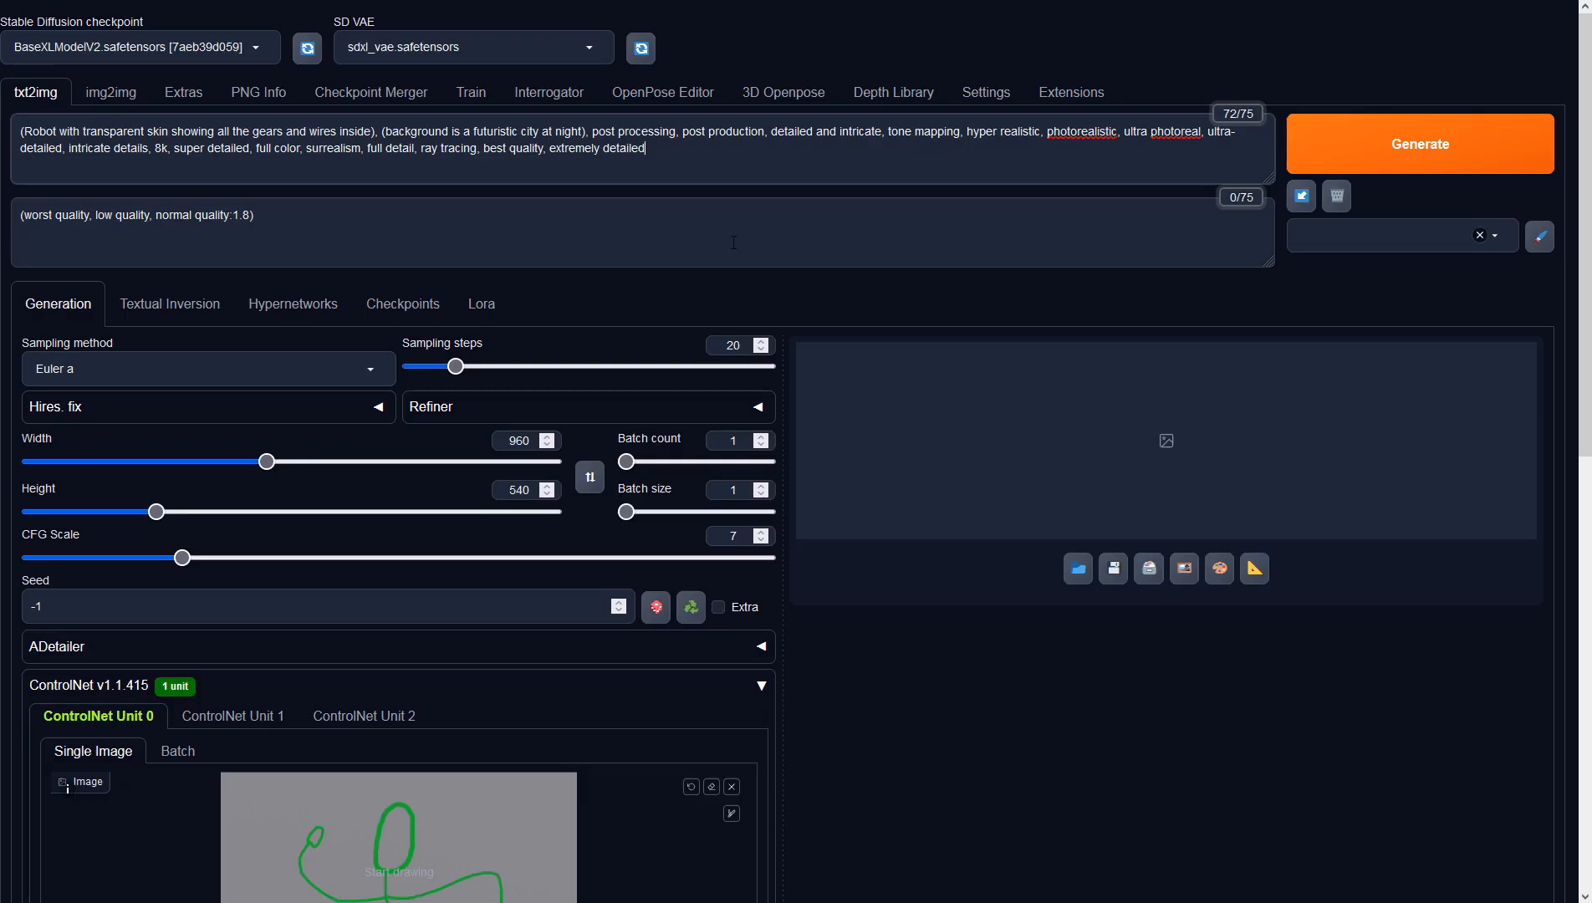
# Switch to the Stable Diffusion web UI and review the negative prompt, image width and height, and ADetailer section.
pyautogui.click(679, 219)
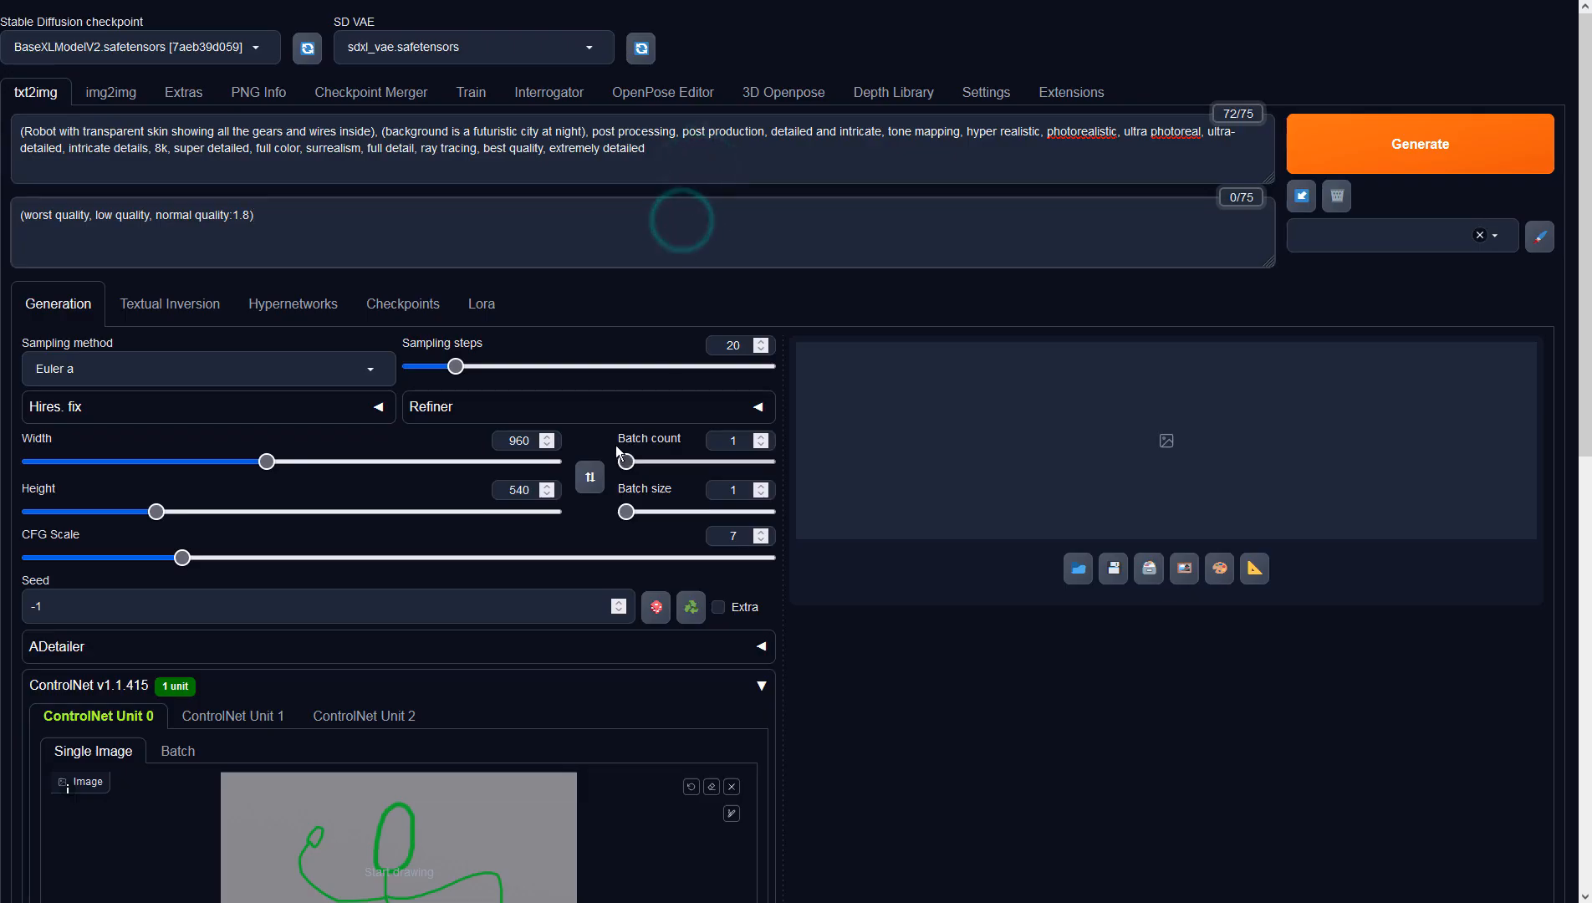
pyautogui.click(507, 441)
pyautogui.click(507, 490)
pyautogui.click(523, 649)
pyautogui.click(524, 649)
pyautogui.click(876, 691)
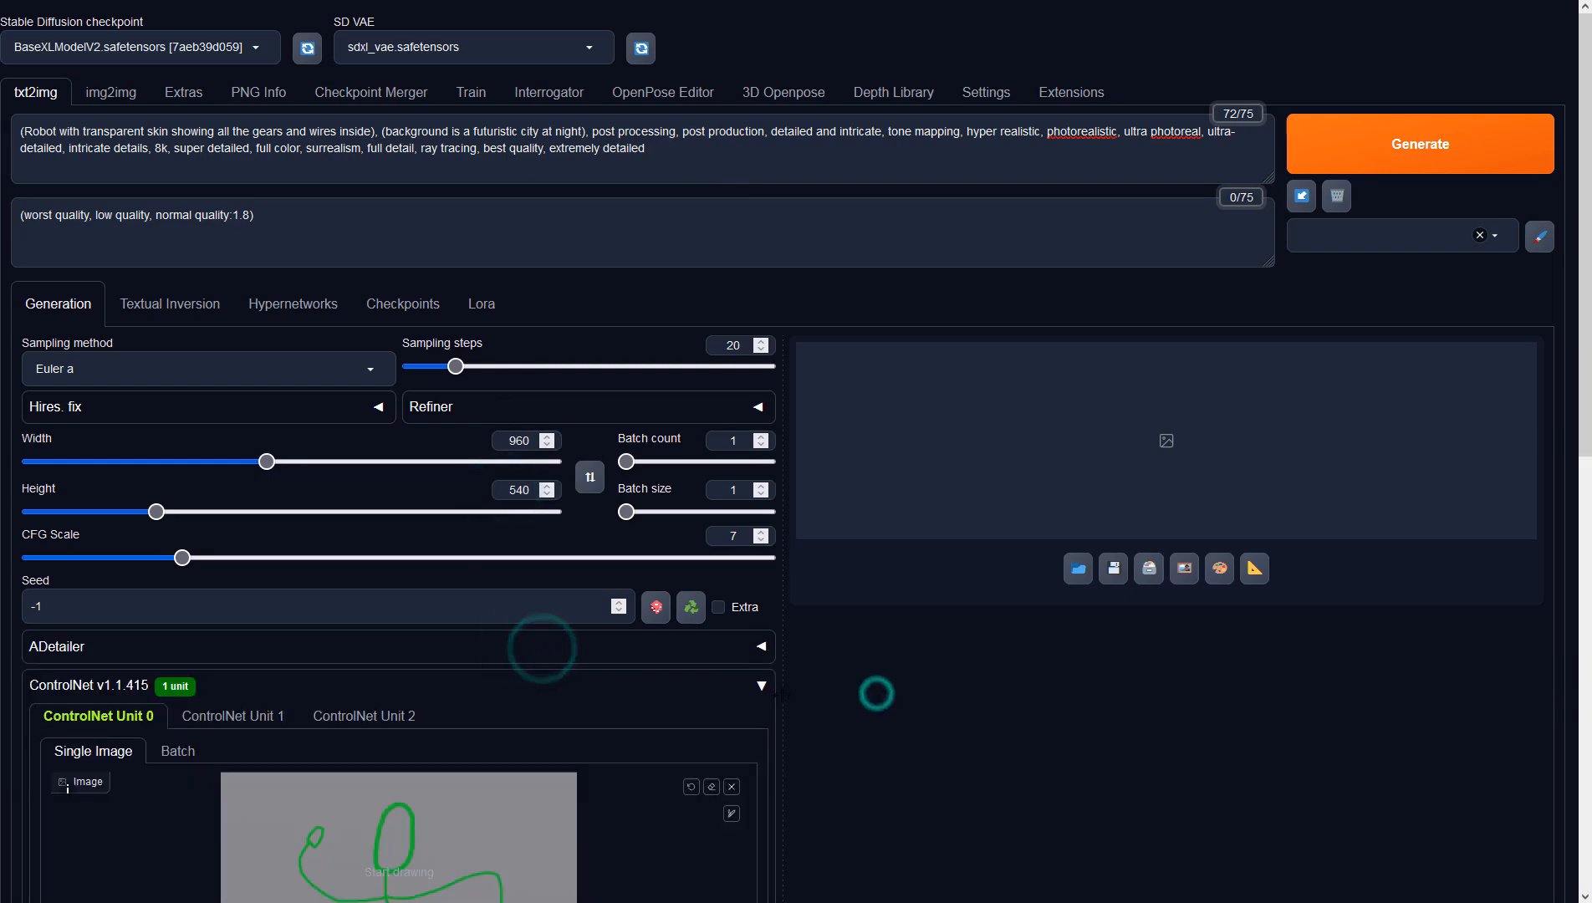
# Set ControlNet Unit 0 to the Depth control type with preprocessor none and model sai_xl_depth_256lora.
pyautogui.scroll(-7, 653, 552)
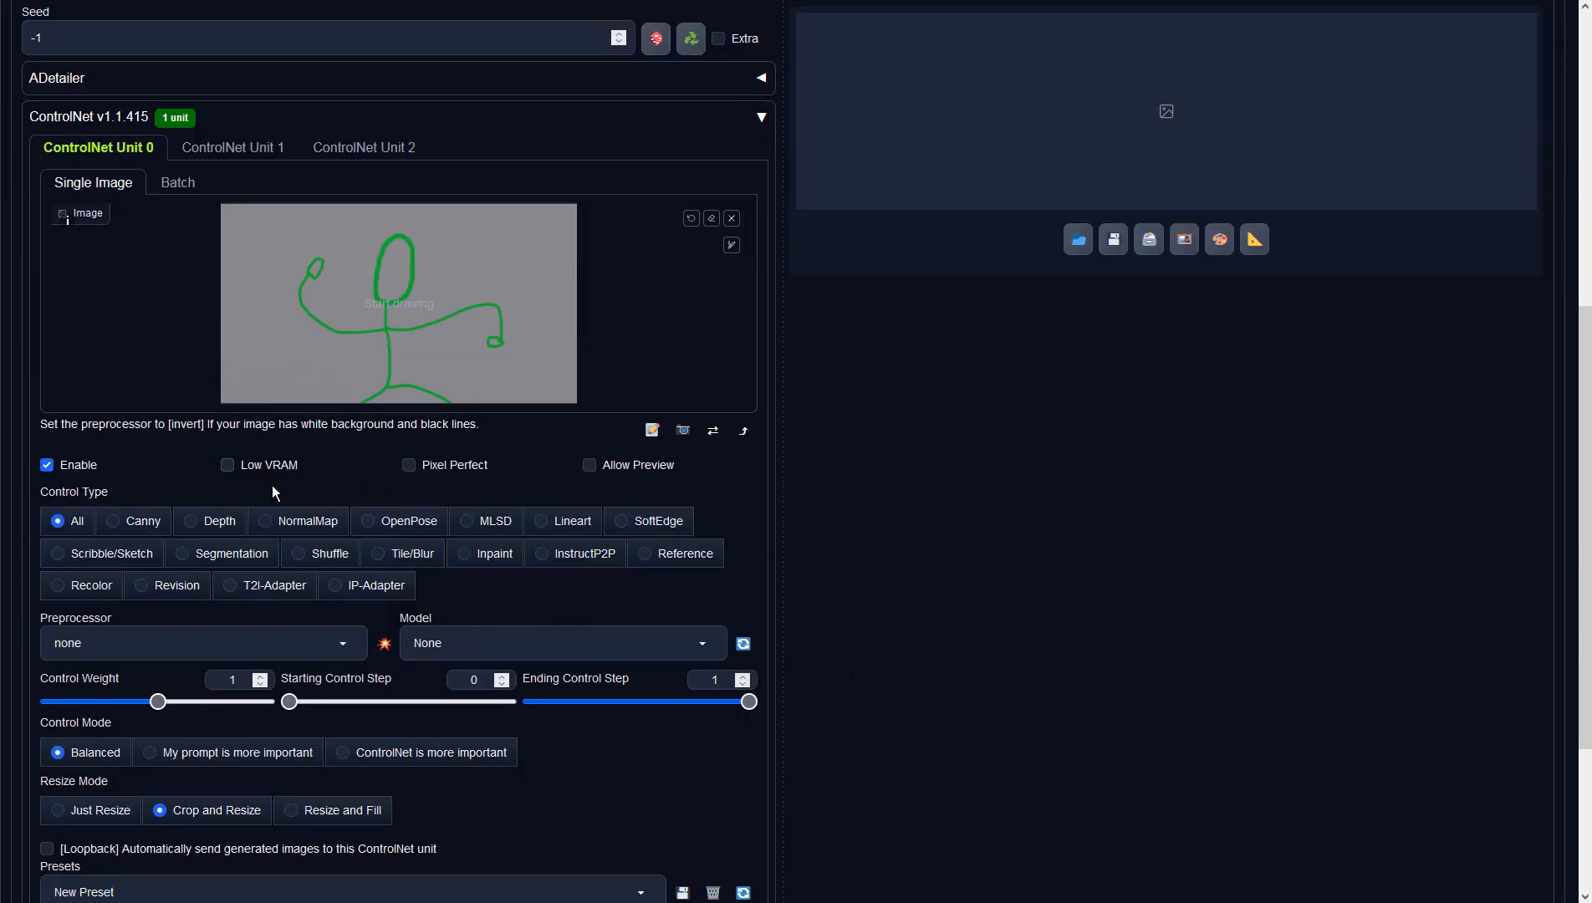
pyautogui.click(237, 521)
pyautogui.click(339, 641)
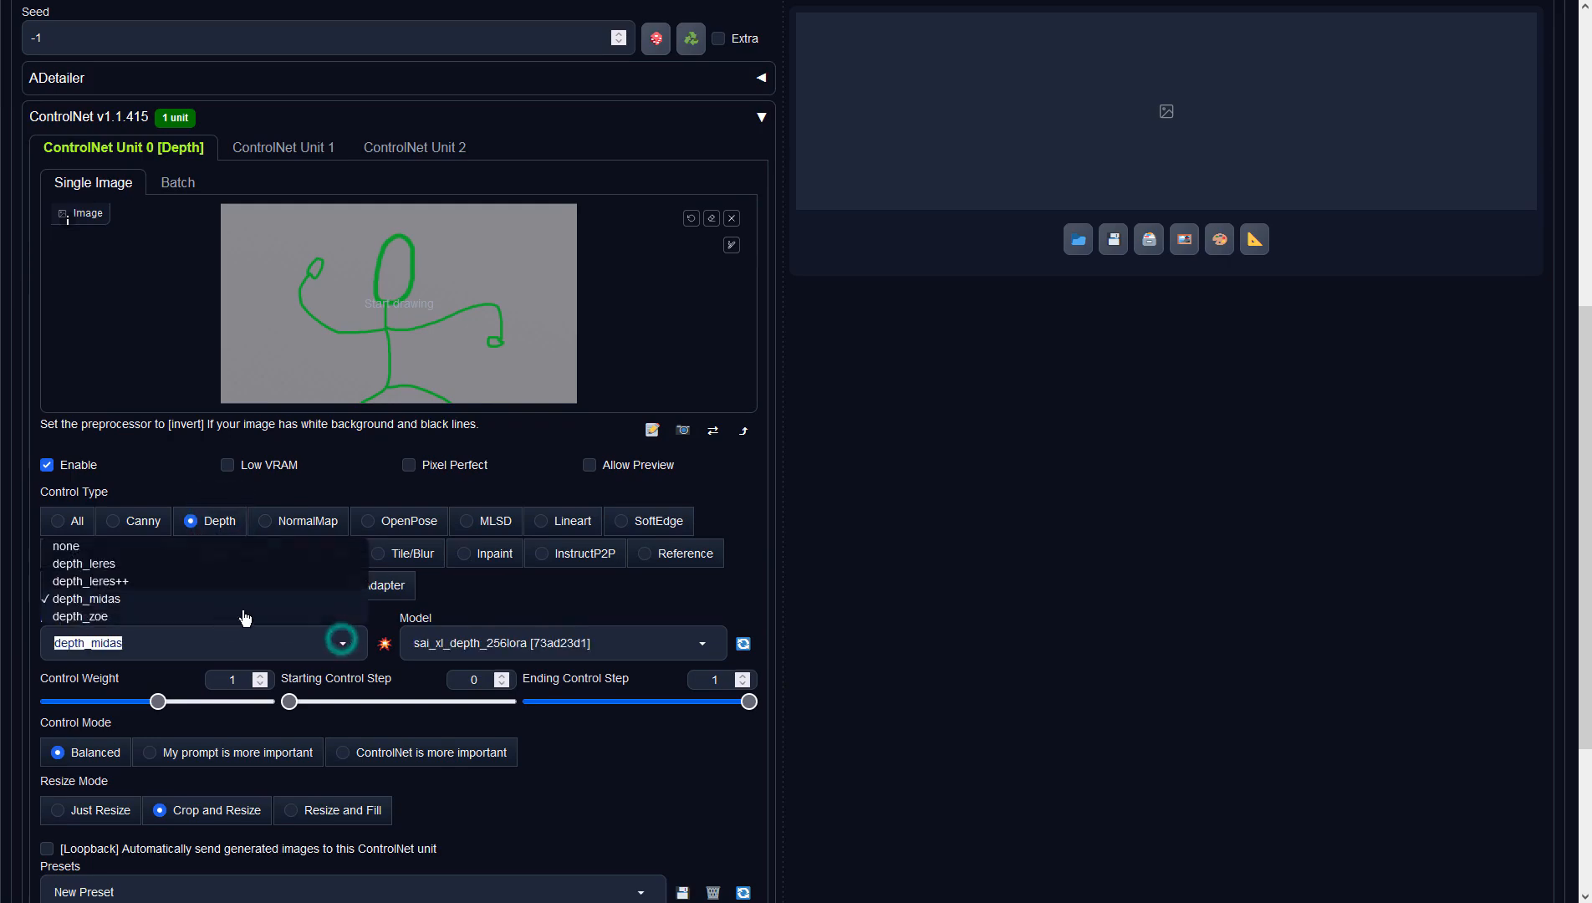
pyautogui.click(79, 548)
pyautogui.click(580, 643)
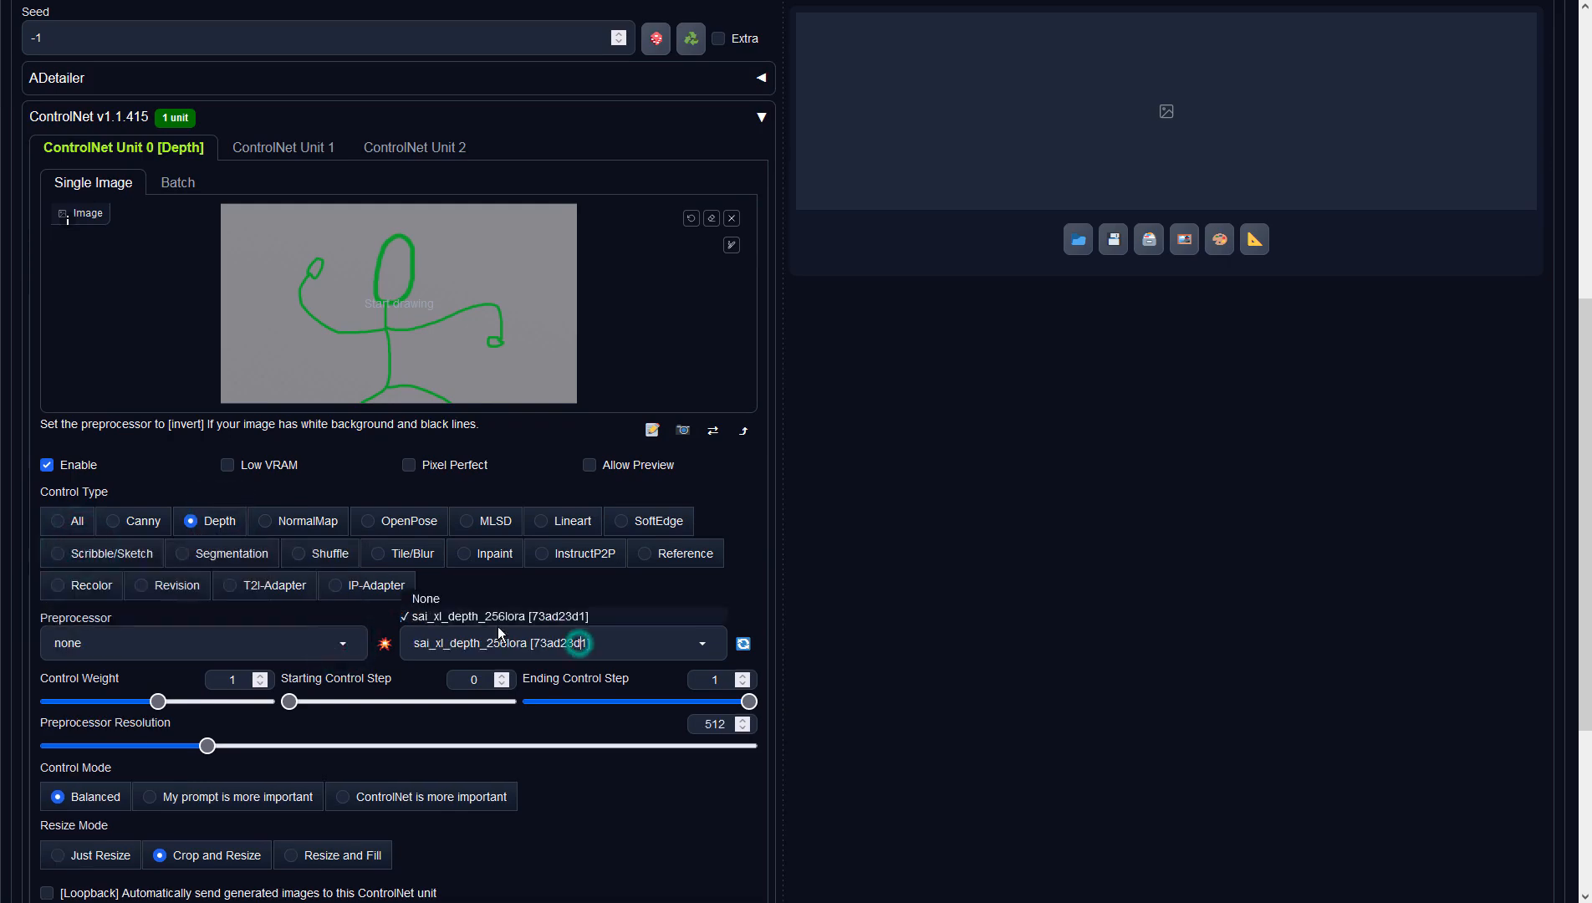
pyautogui.click(865, 602)
# Generate a robot image from the stick-figure drawing with Depth control and inspect the result at full size.
pyautogui.scroll(7, 920, 569)
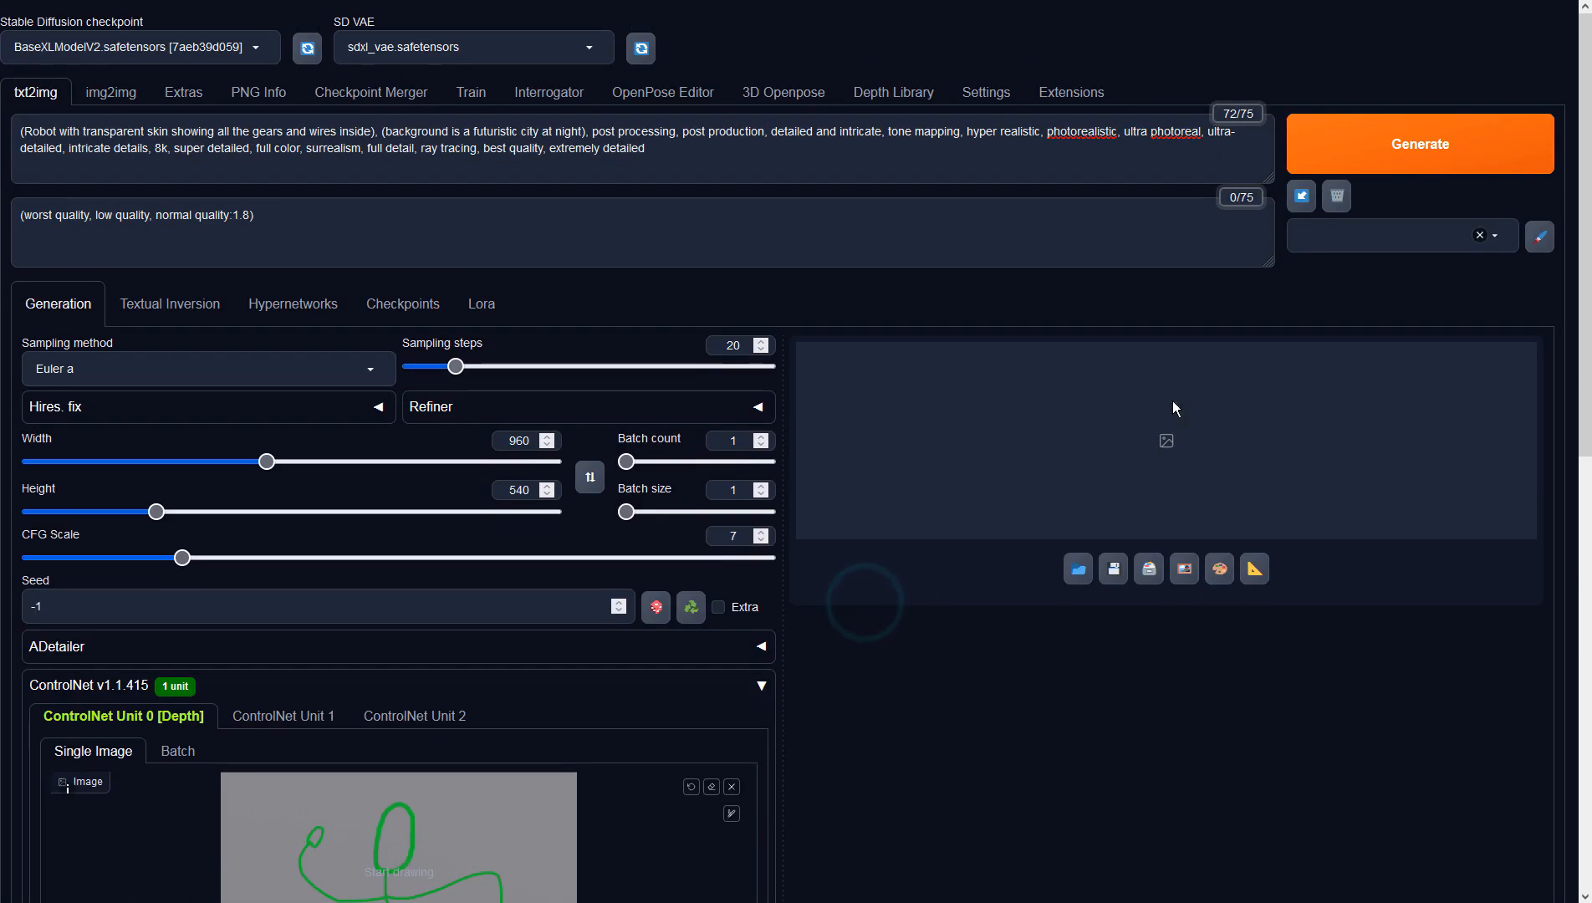
pyautogui.click(1387, 135)
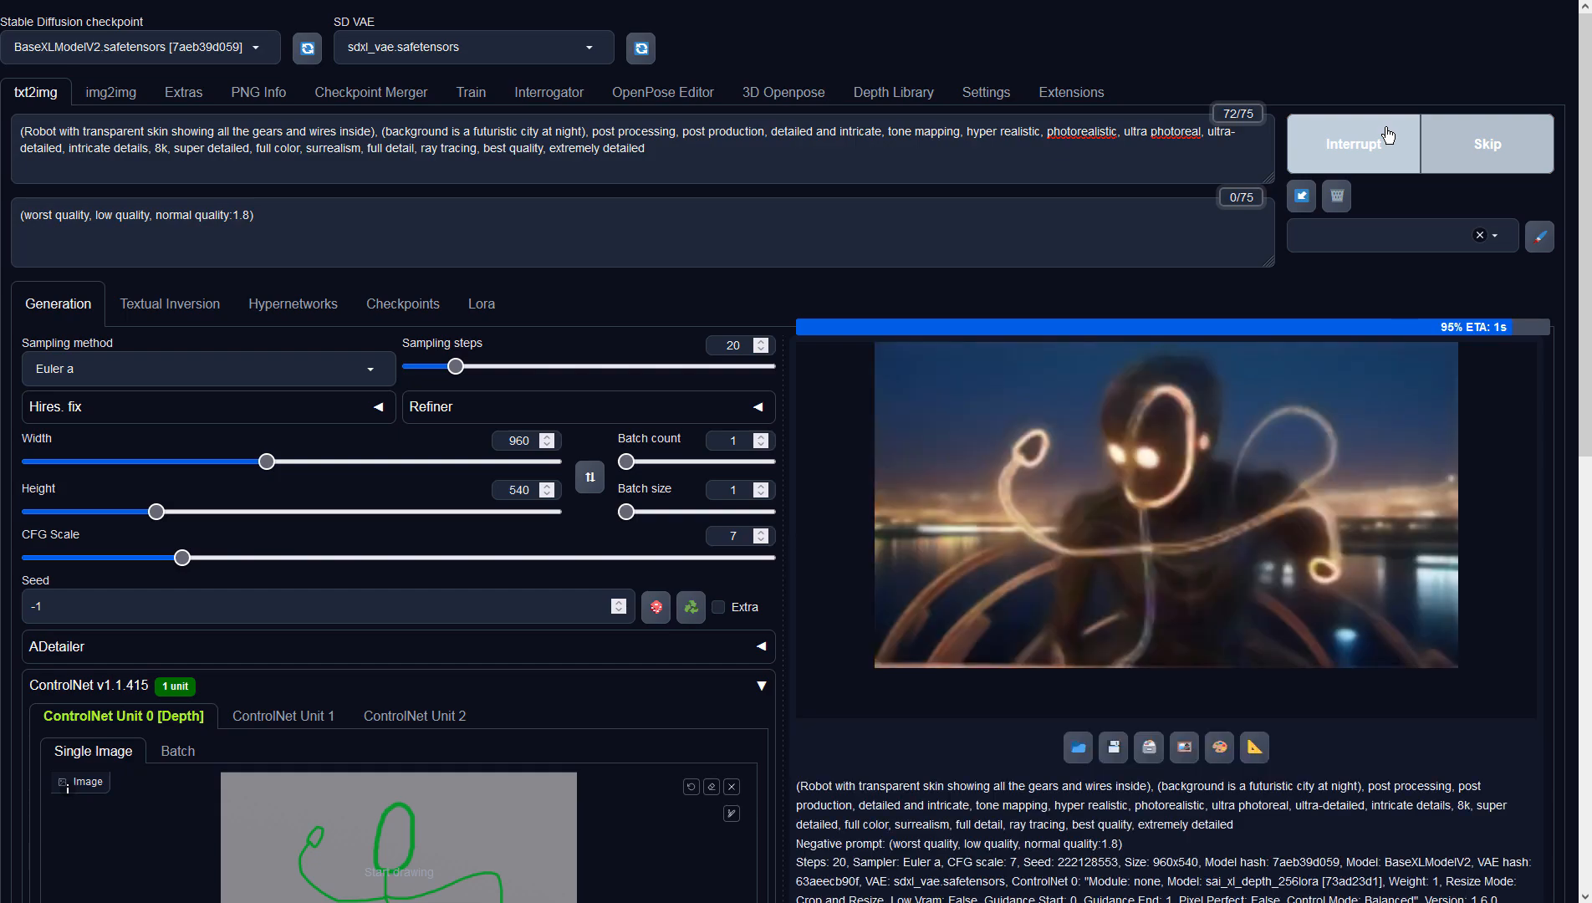
pyautogui.click(1420, 451)
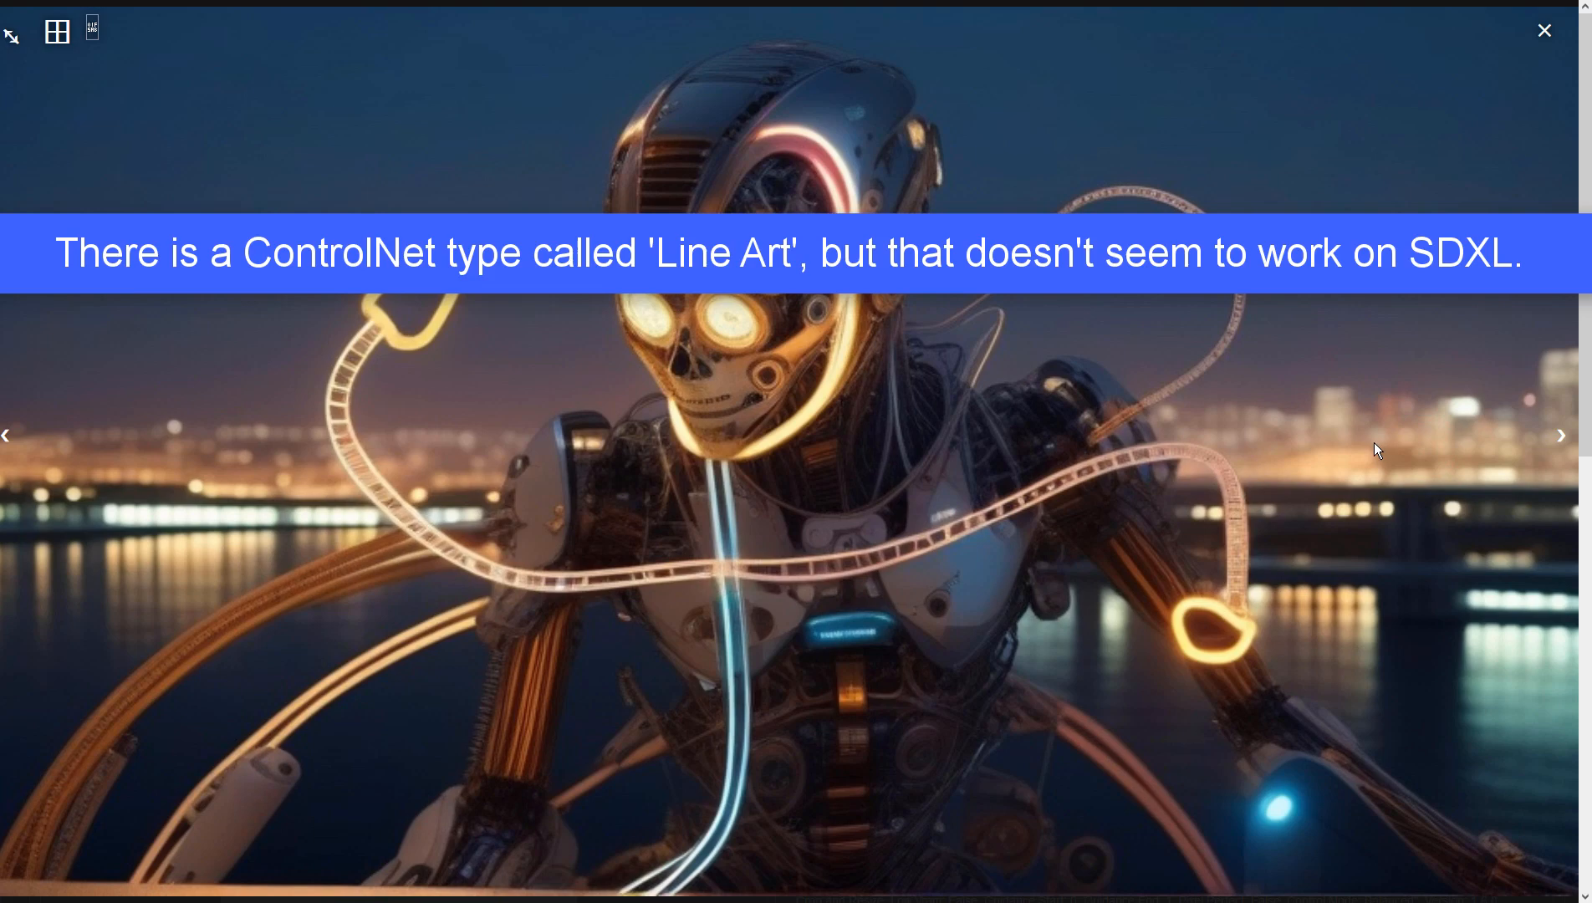
pyautogui.click(1059, 418)
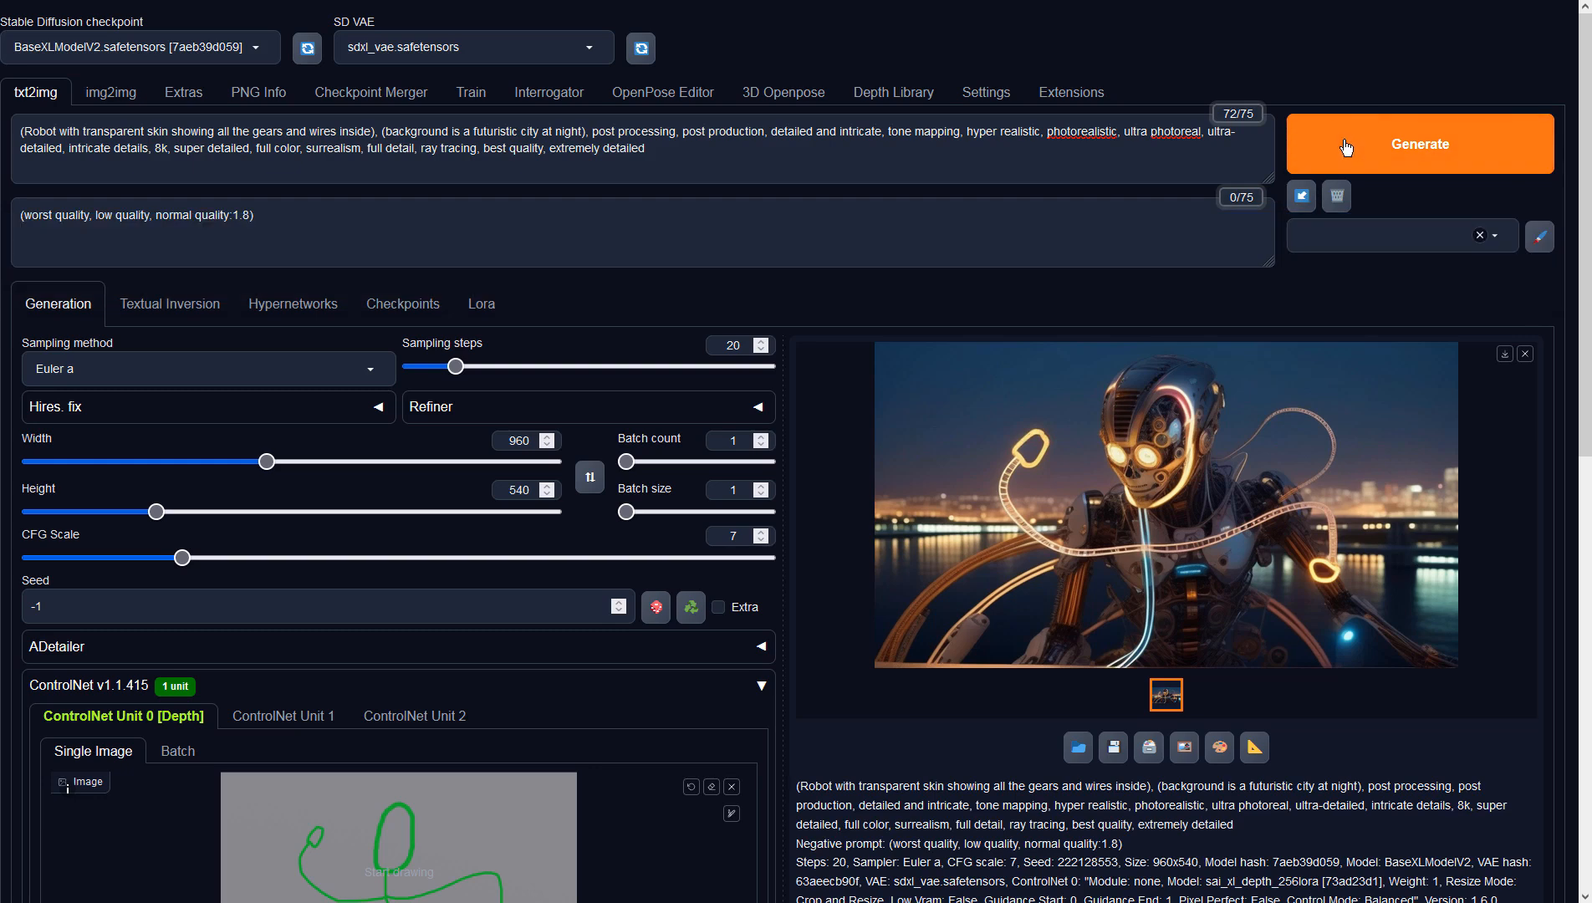
# Generate another robot image with the same Depth settings and inspect it at full size.
pyautogui.click(1346, 148)
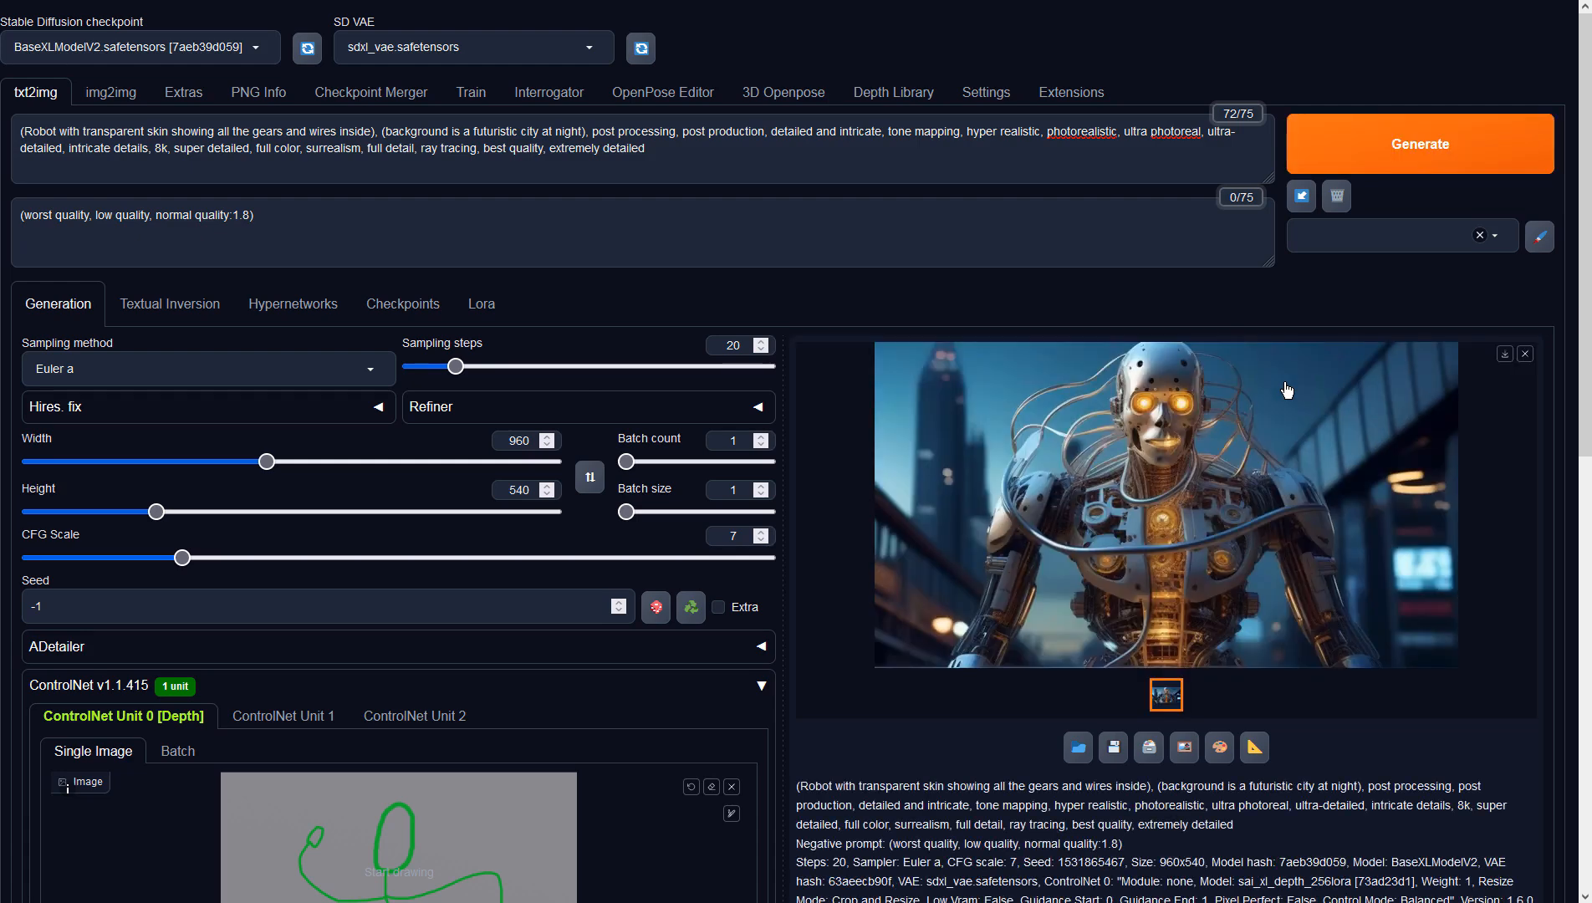
pyautogui.click(1286, 387)
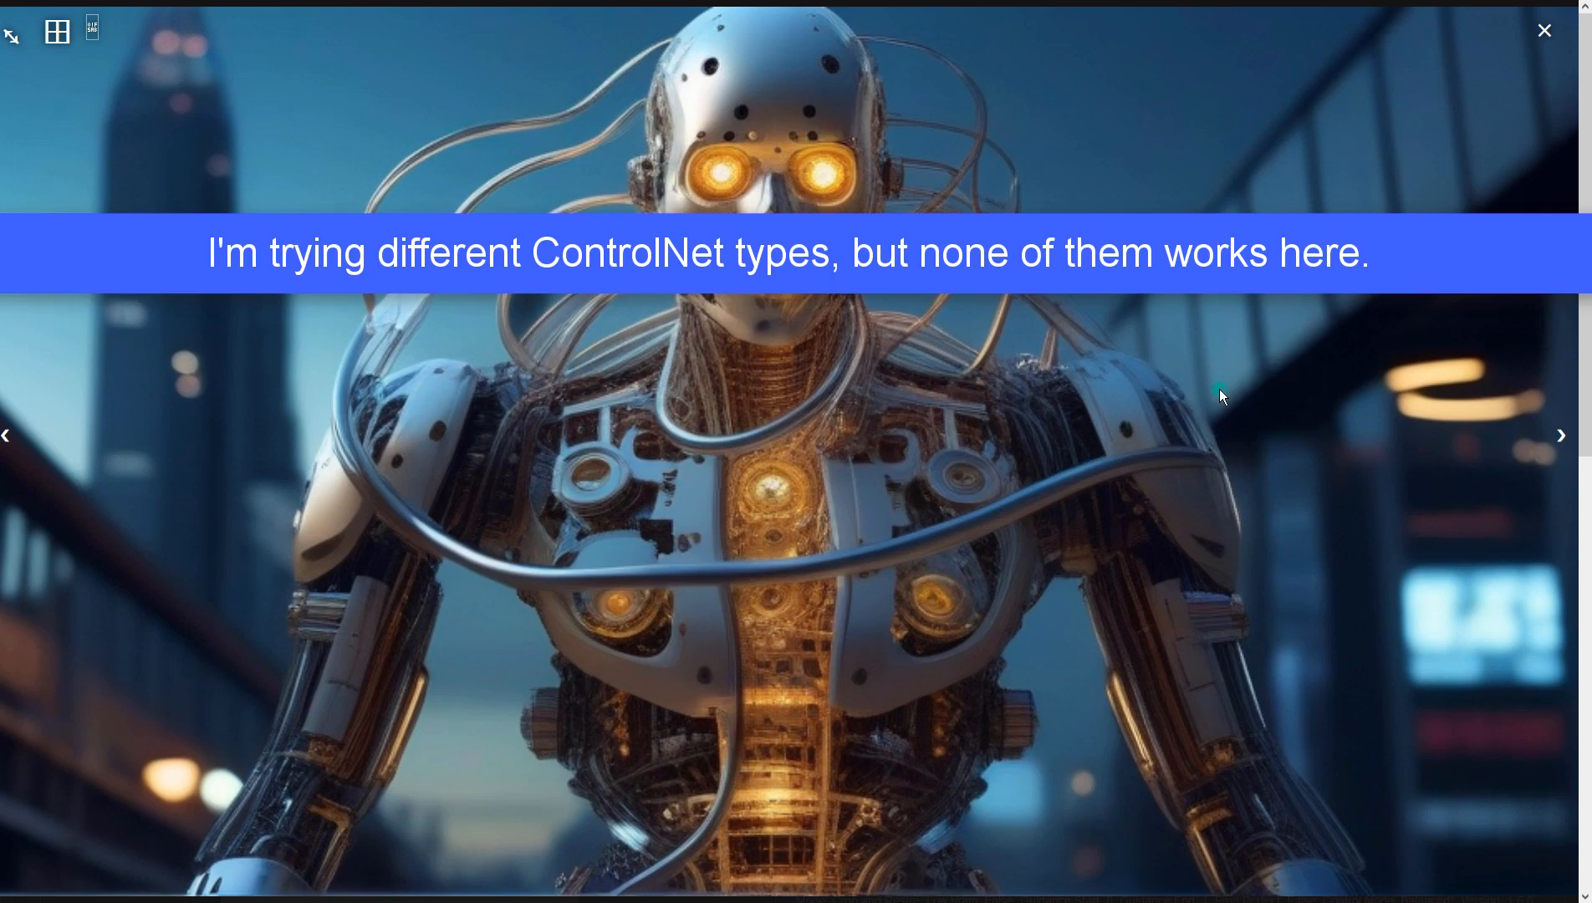
pyautogui.click(1219, 390)
# Change ControlNet Unit 0 to the Canny control type with preprocessor canny and model sai_xl_depth_256lora.
pyautogui.scroll(-5, 531, 576)
pyautogui.click(150, 522)
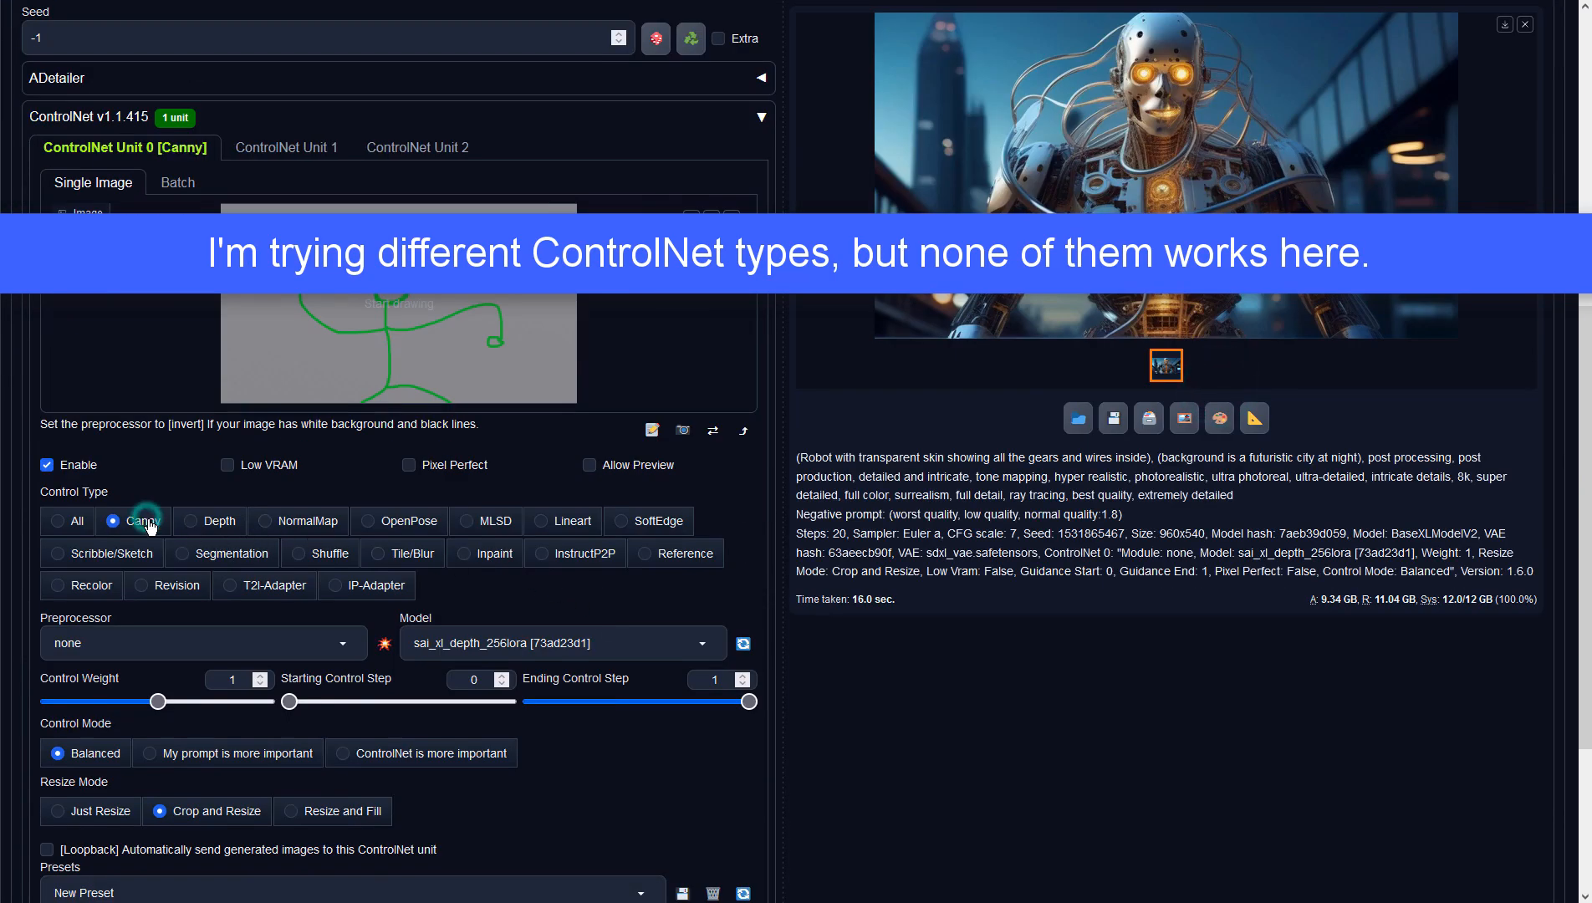
pyautogui.click(345, 645)
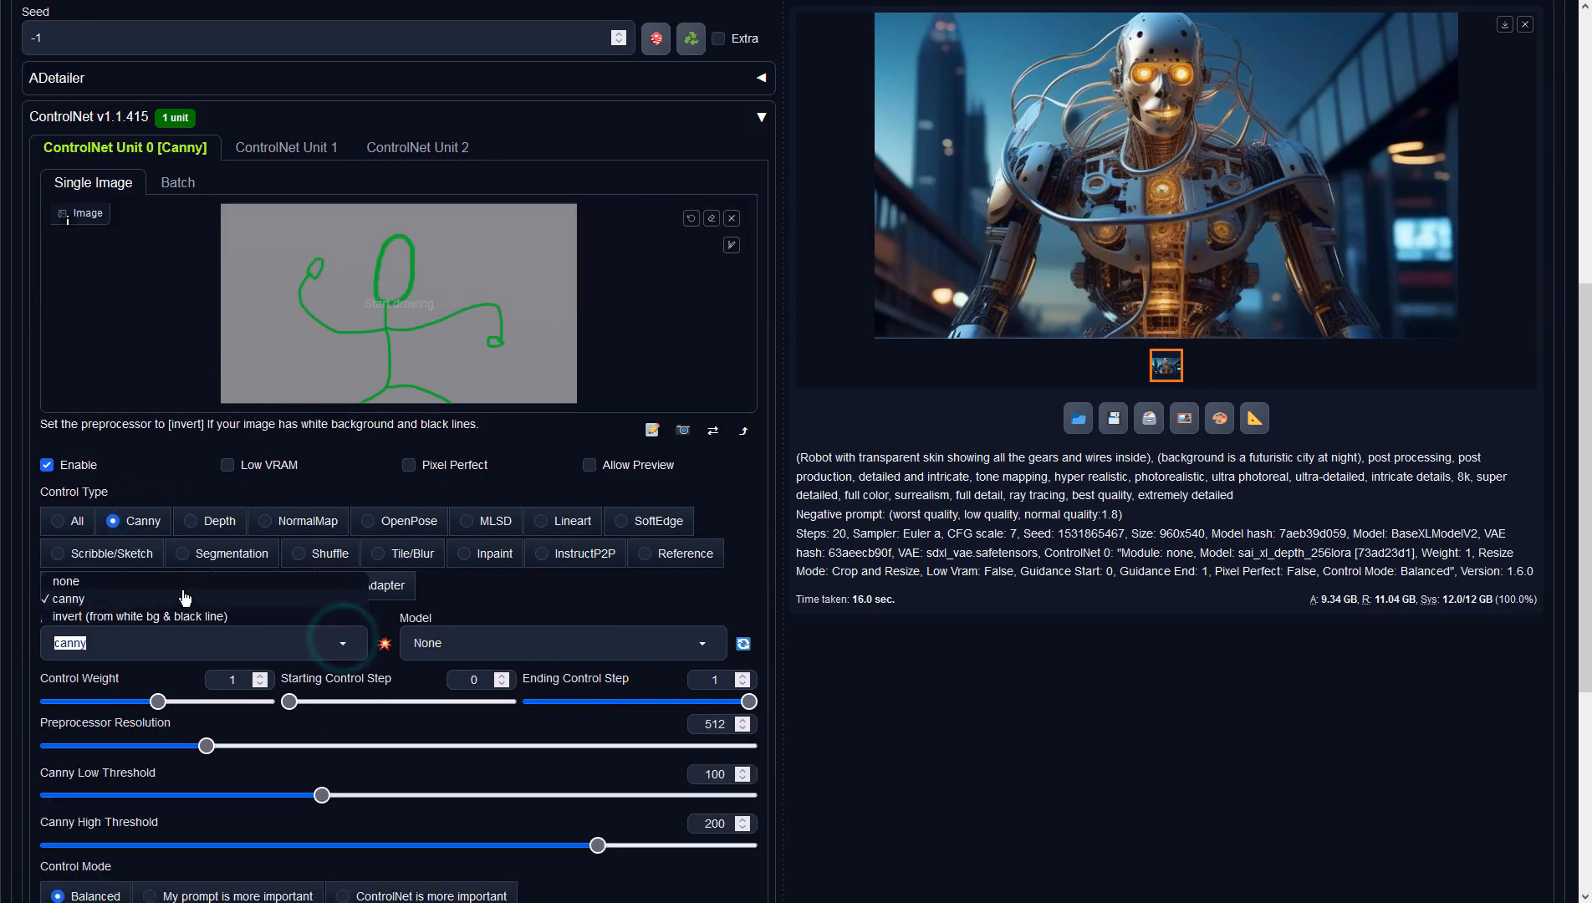
pyautogui.click(502, 640)
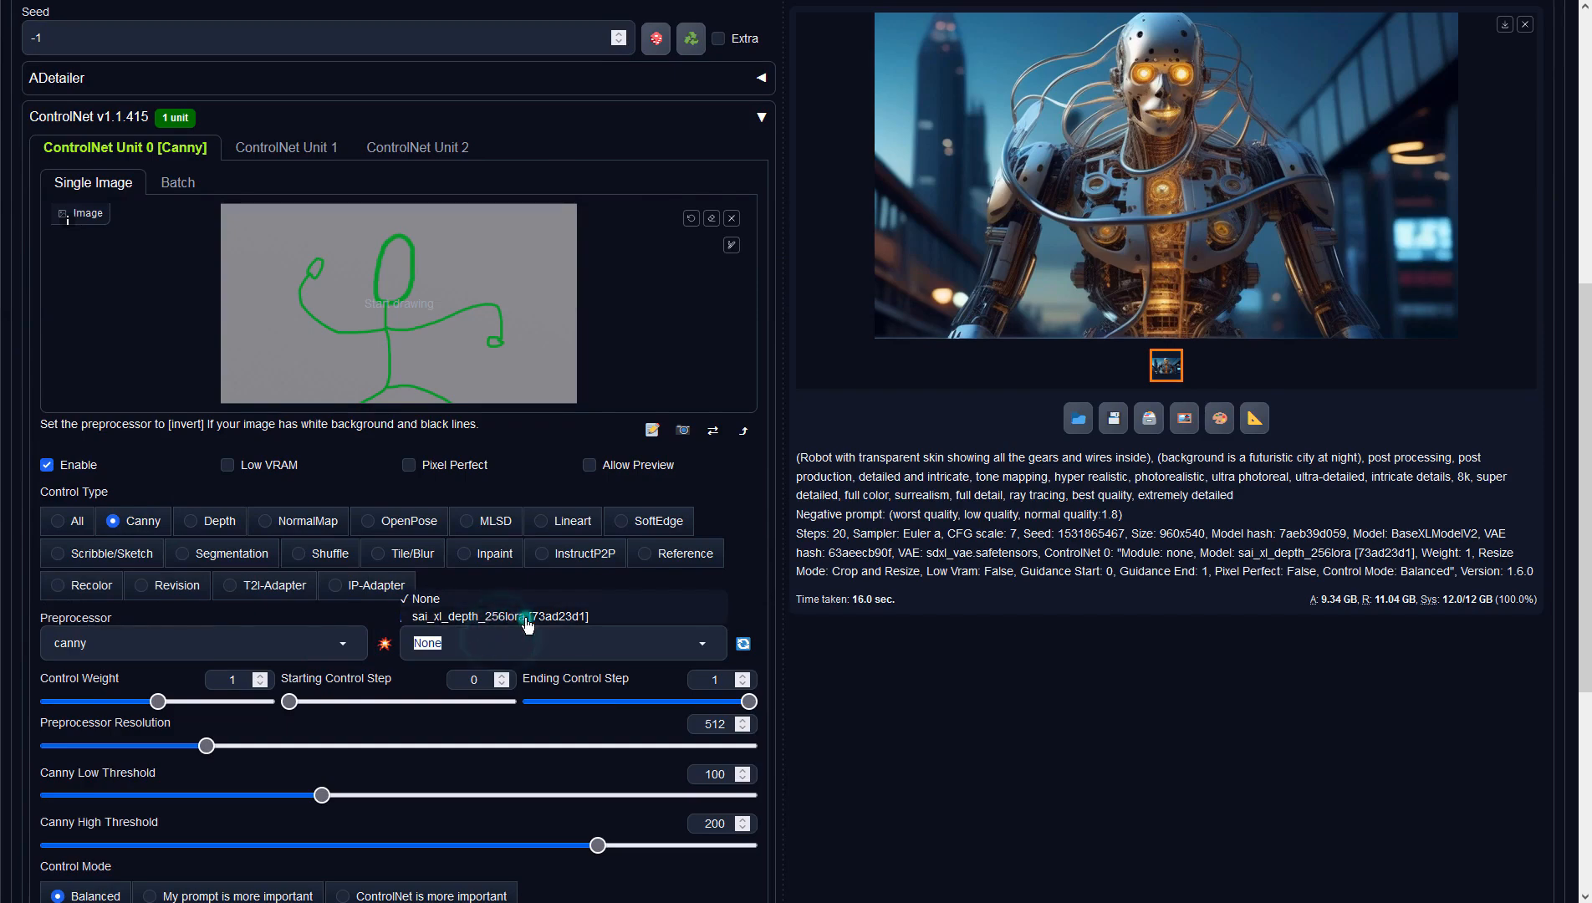
pyautogui.click(525, 619)
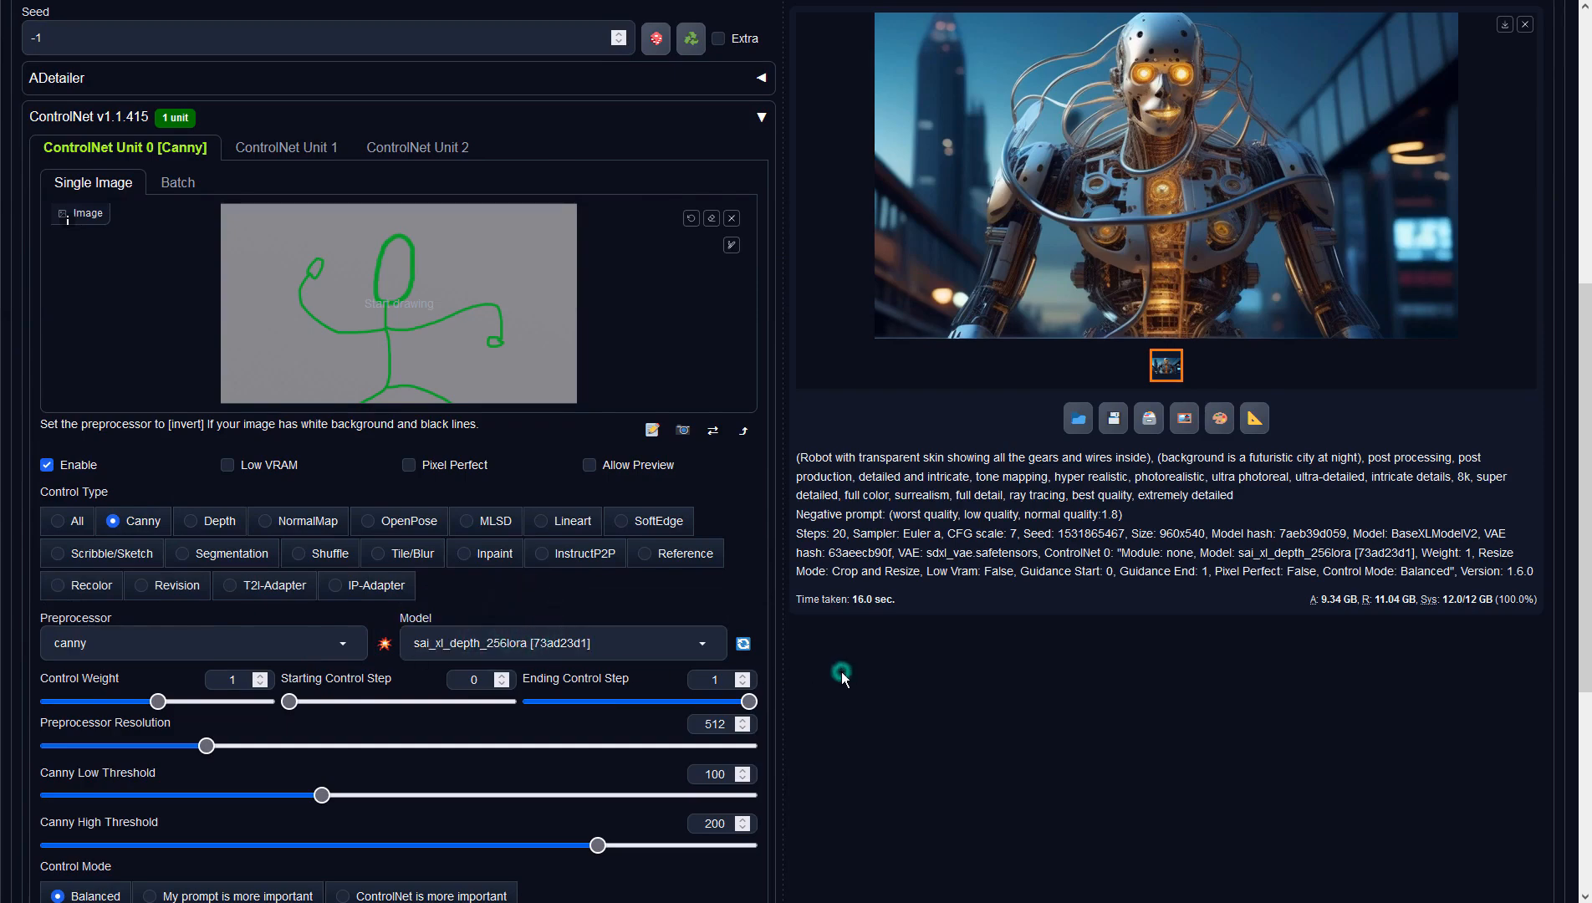
# Generate a robot image with the Canny settings, inspect it at full size and return to the ControlNet options.
pyautogui.scroll(7, 841, 672)
pyautogui.click(1330, 147)
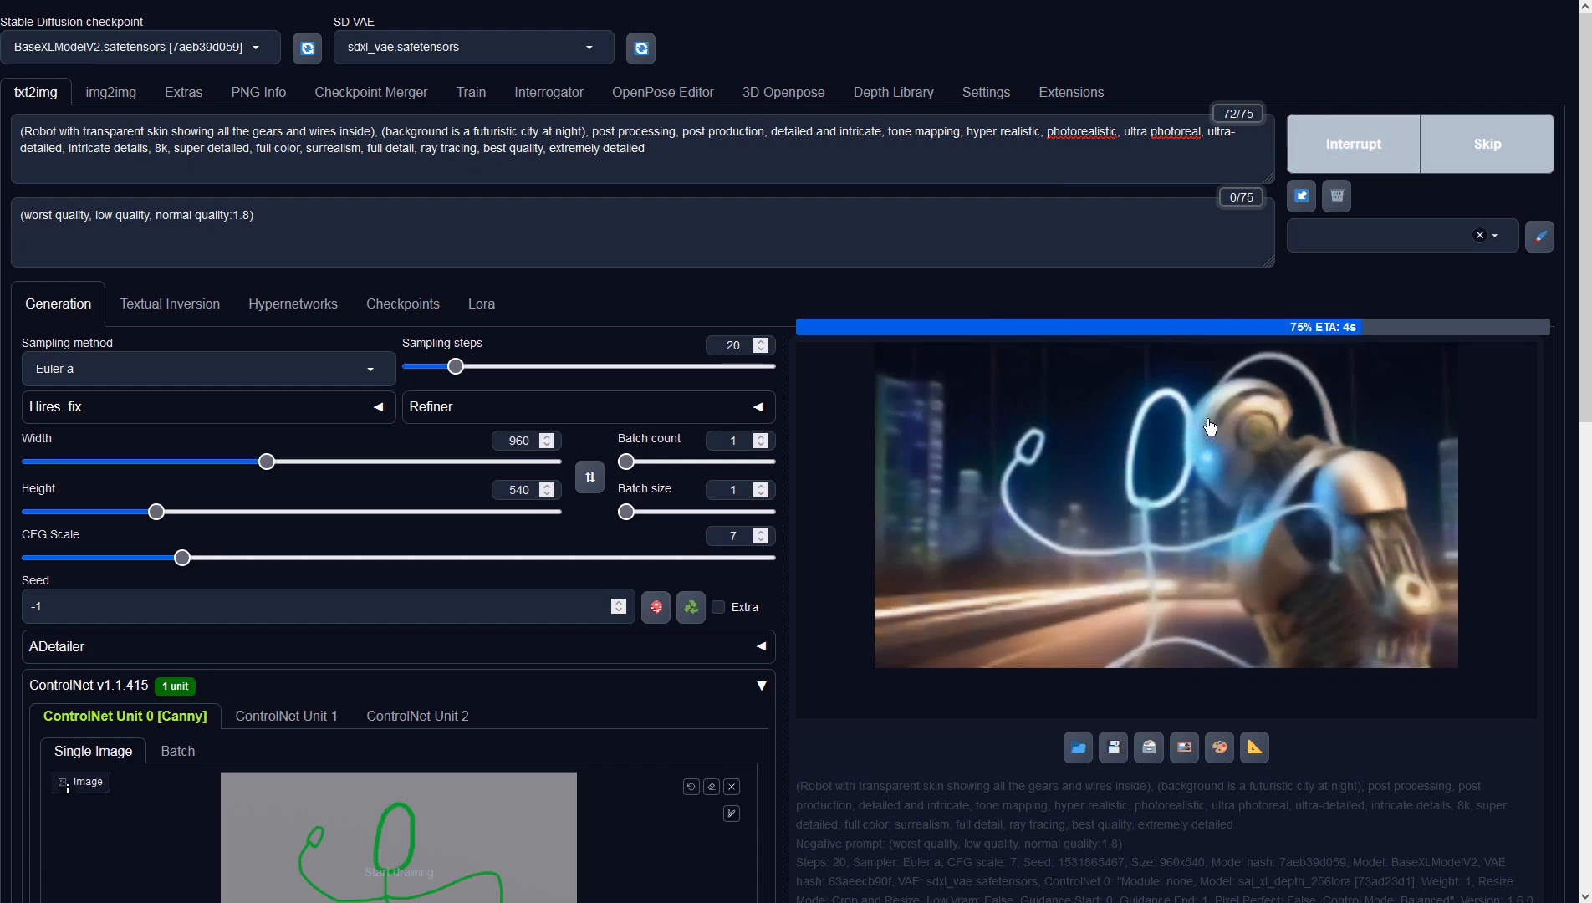
pyautogui.click(1250, 582)
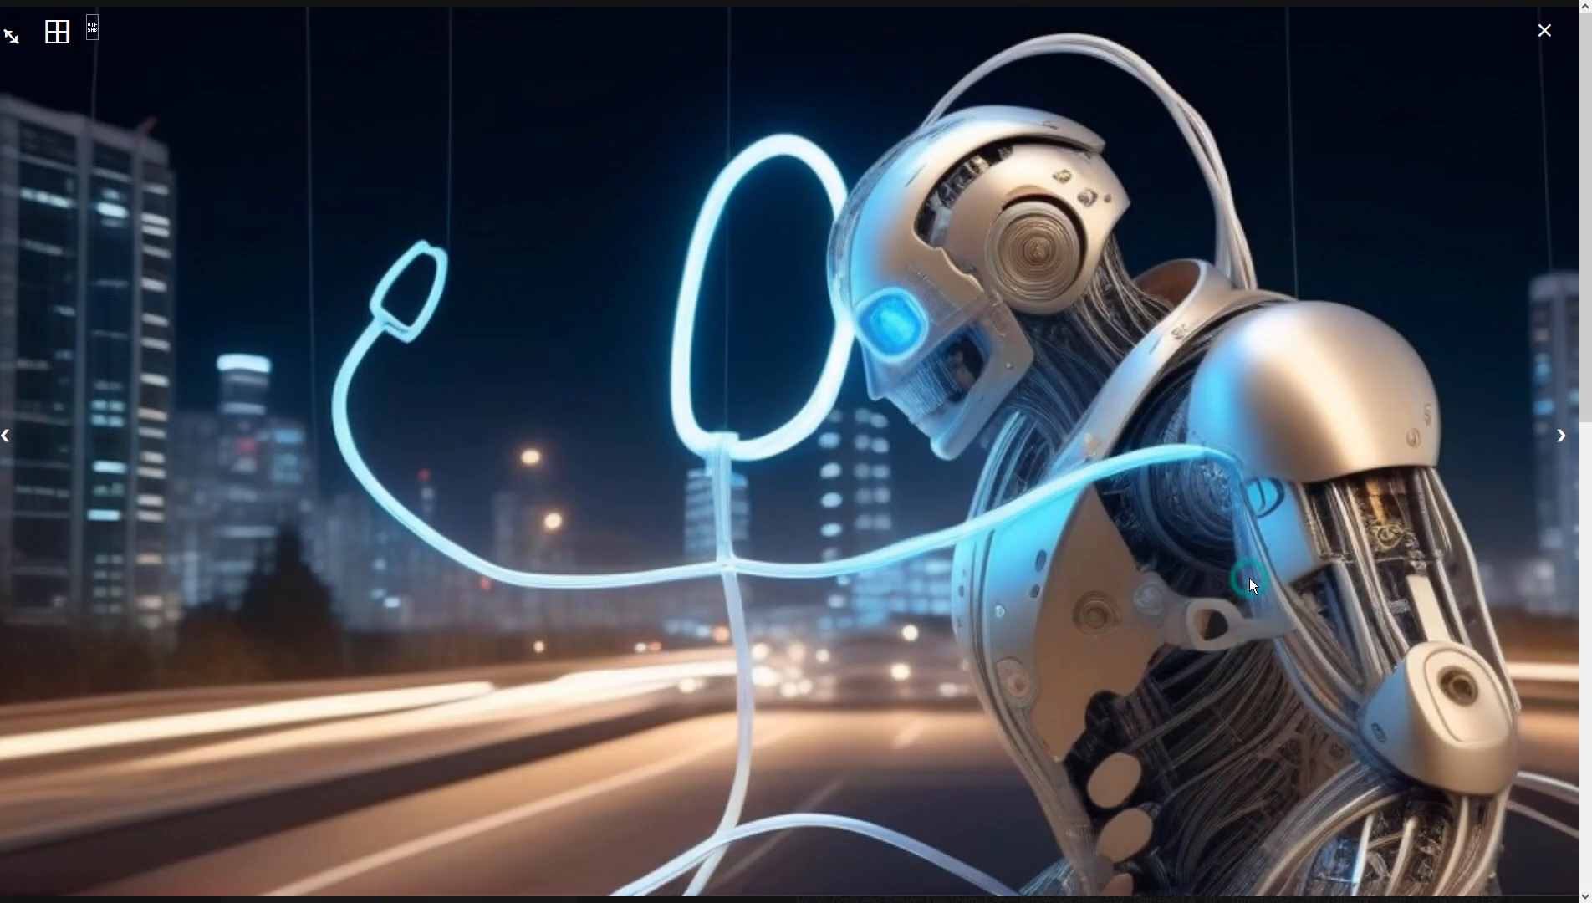
pyautogui.click(1248, 579)
pyautogui.scroll(-7, 610, 569)
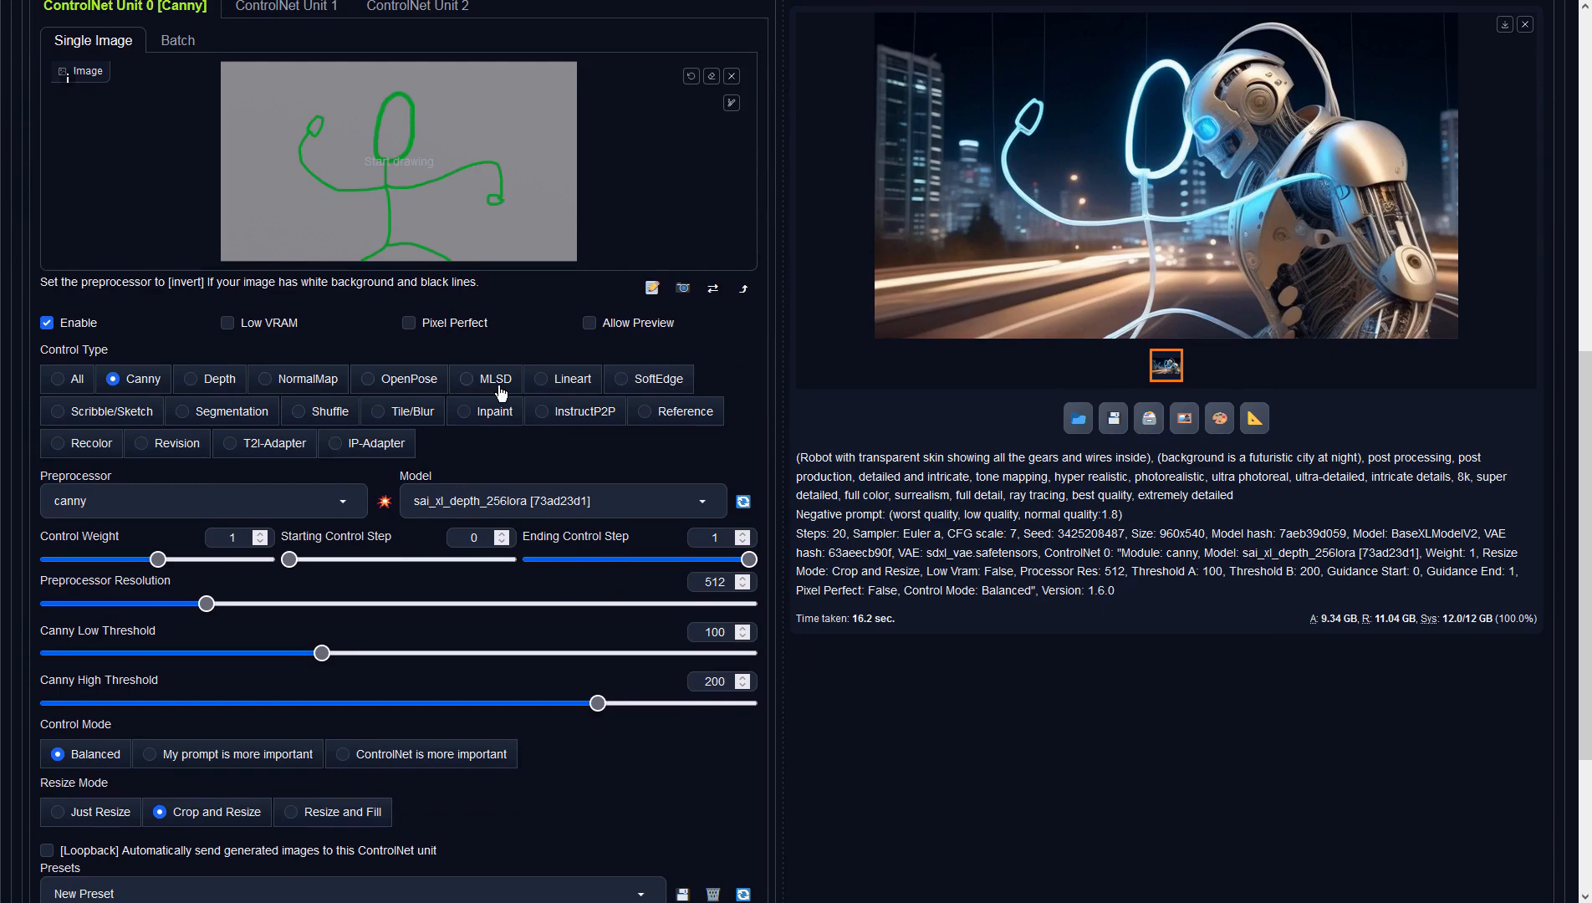
# Change ControlNet Unit 0 to the Lineart control type with preprocessor lineart_standard and model sai_xl_depth_256lora.
pyautogui.click(555, 387)
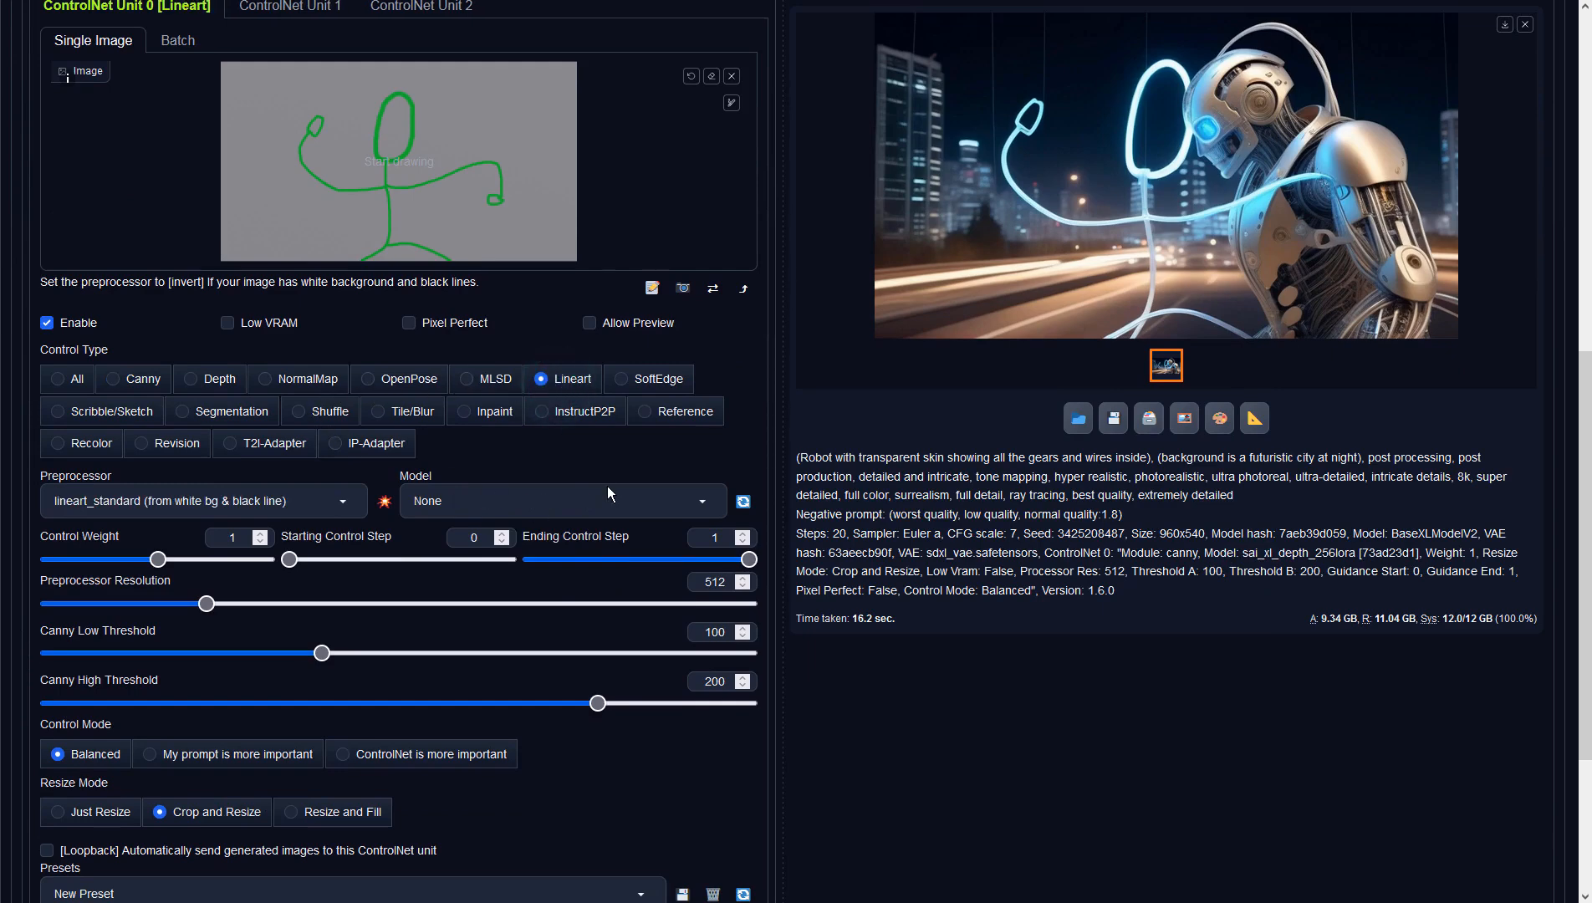
pyautogui.click(347, 499)
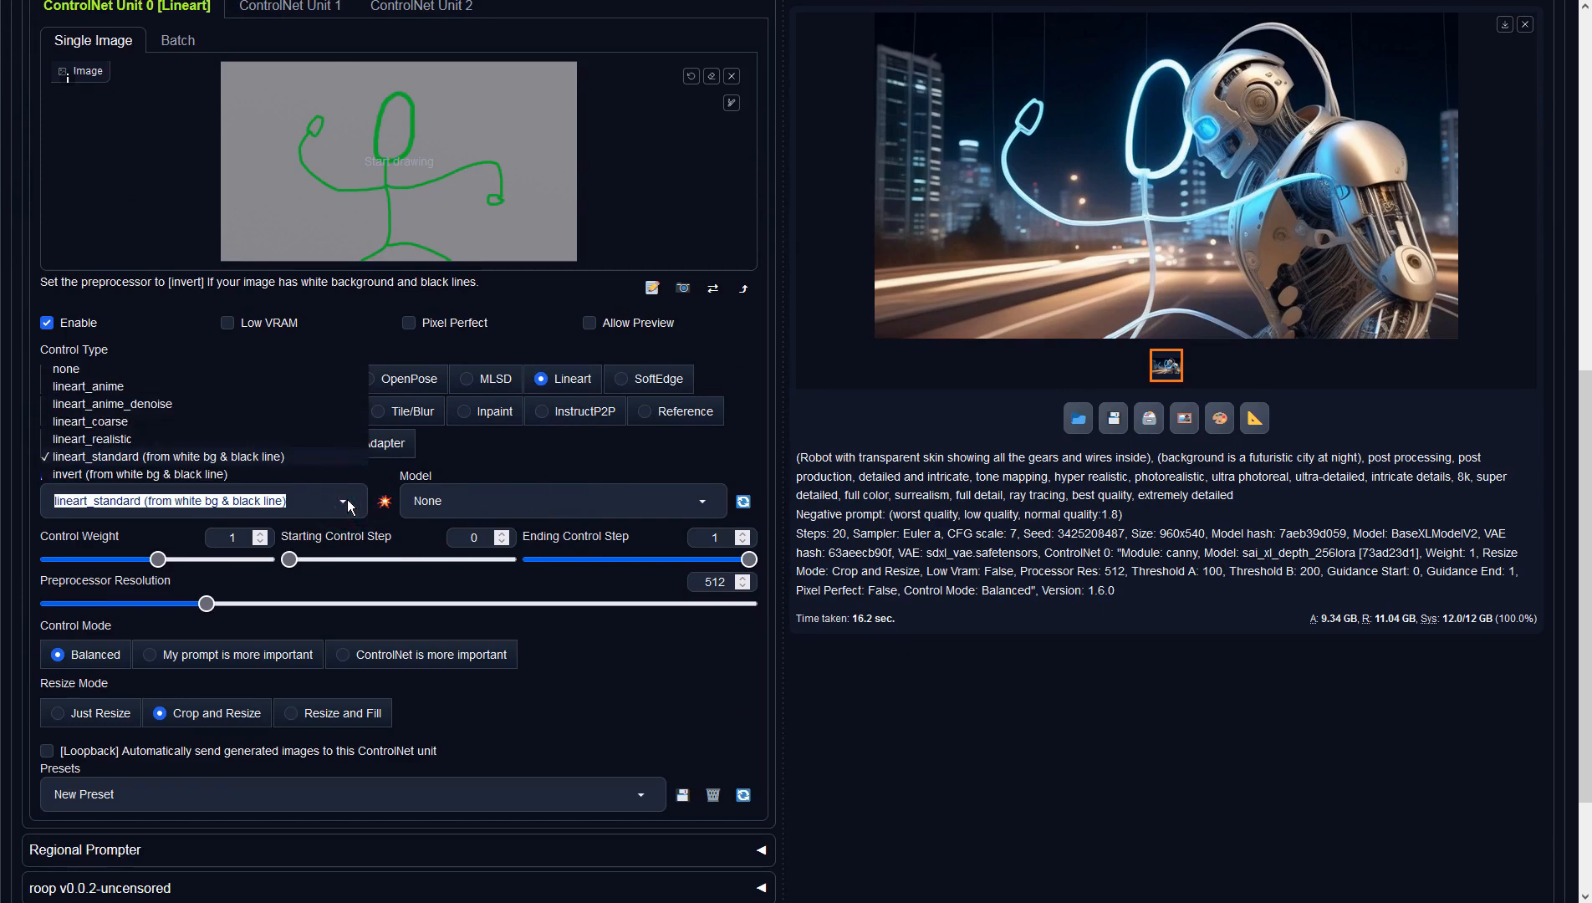
pyautogui.click(527, 501)
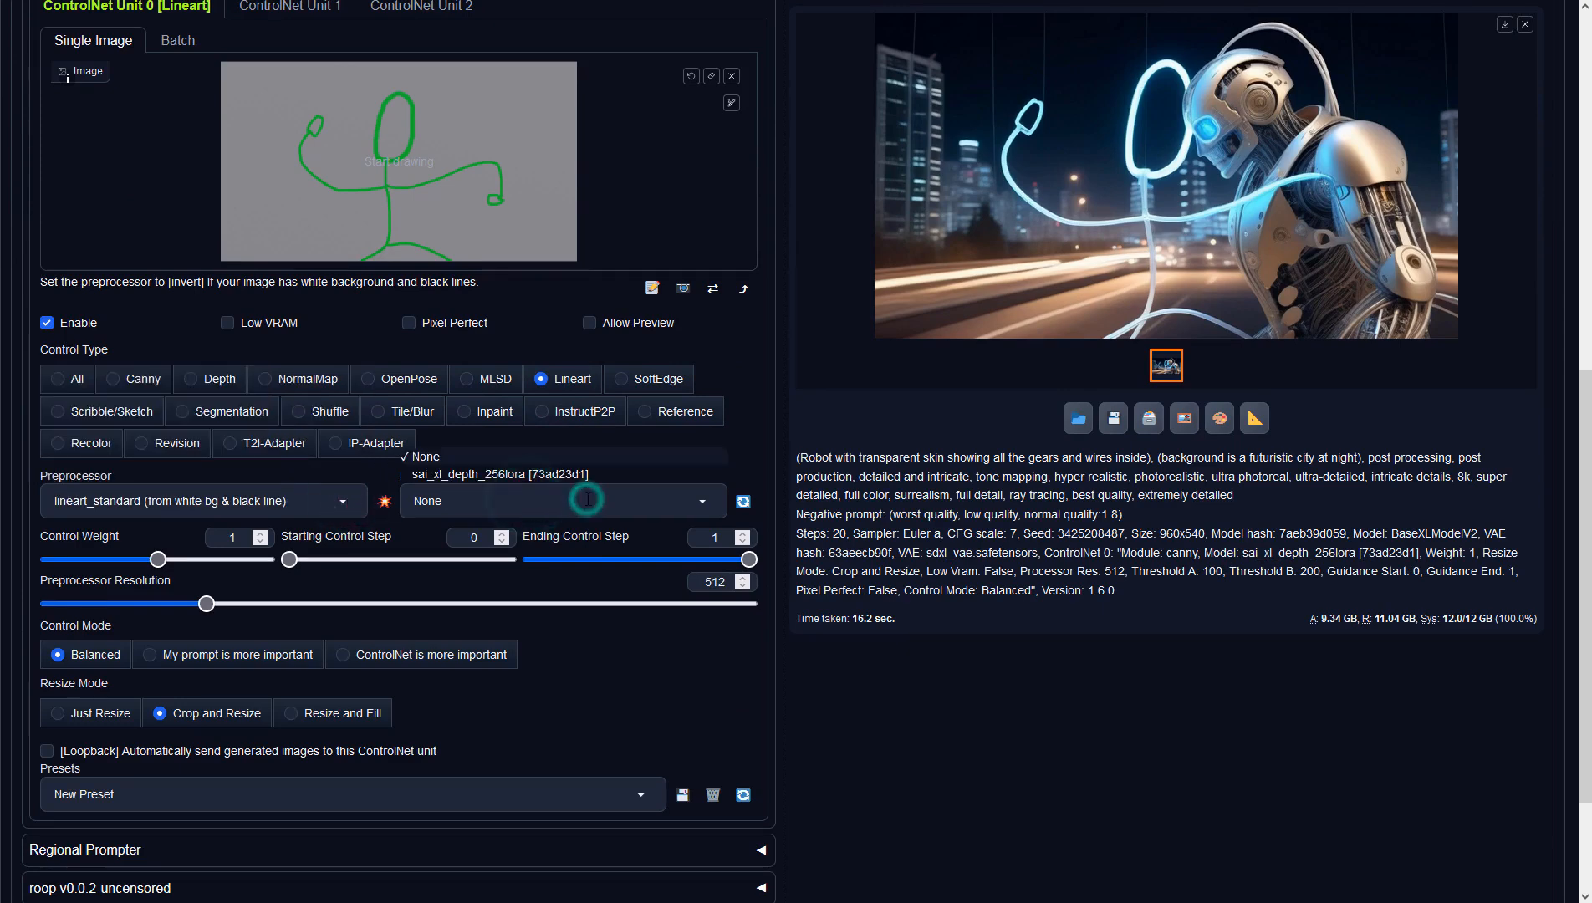
pyautogui.click(562, 473)
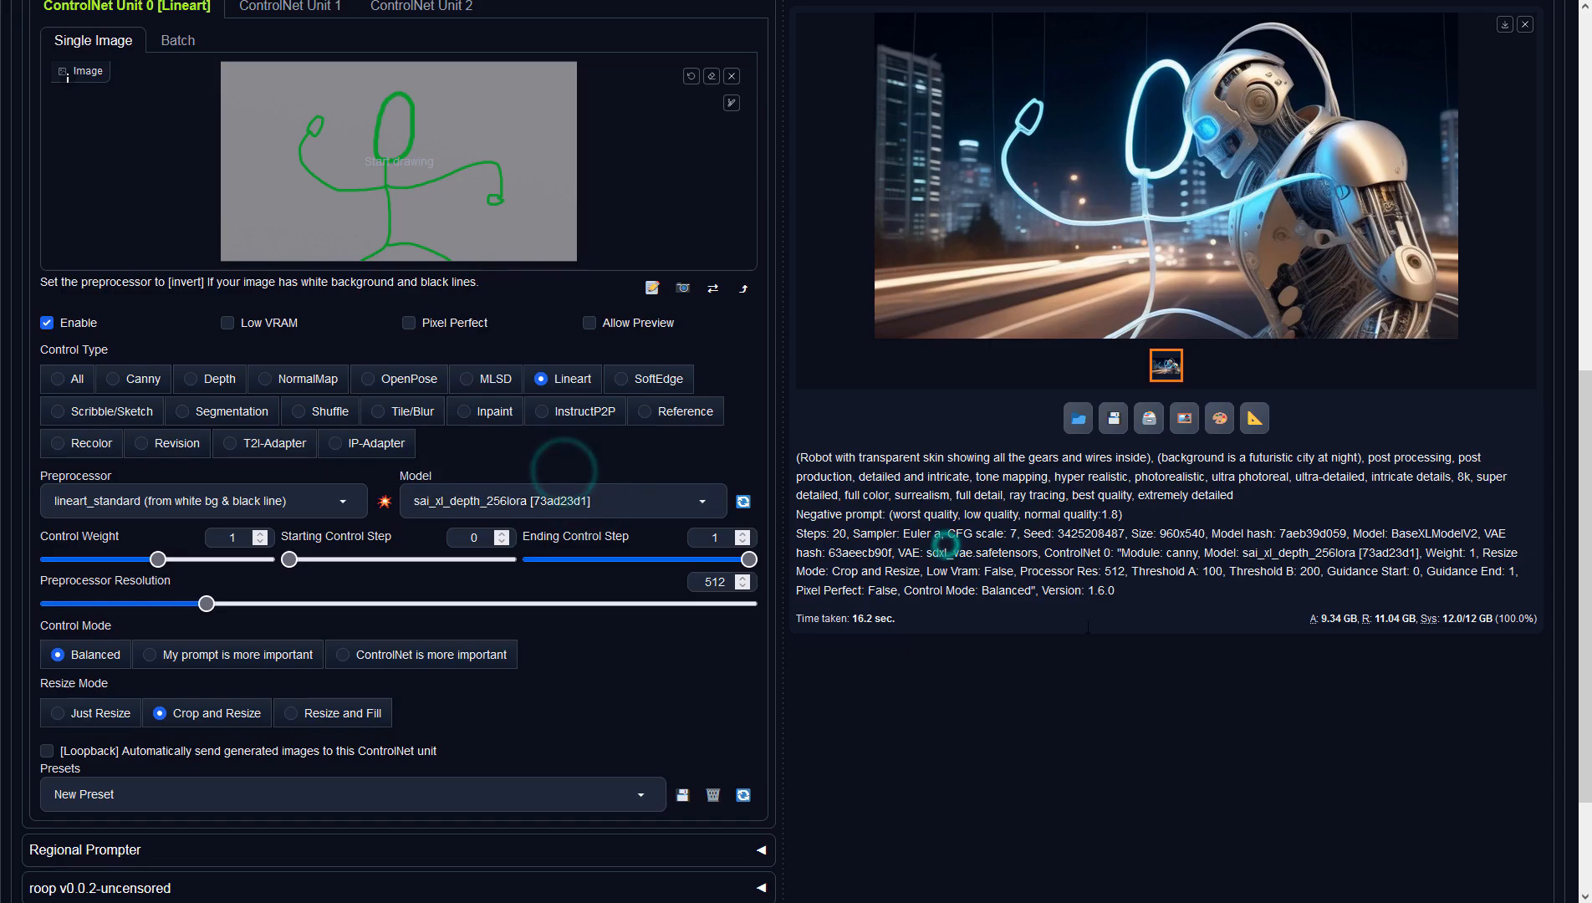
# Generate a robot image with the Lineart and depth-model settings and inspect it at full size.
pyautogui.scroll(9, 1088, 625)
pyautogui.click(1335, 146)
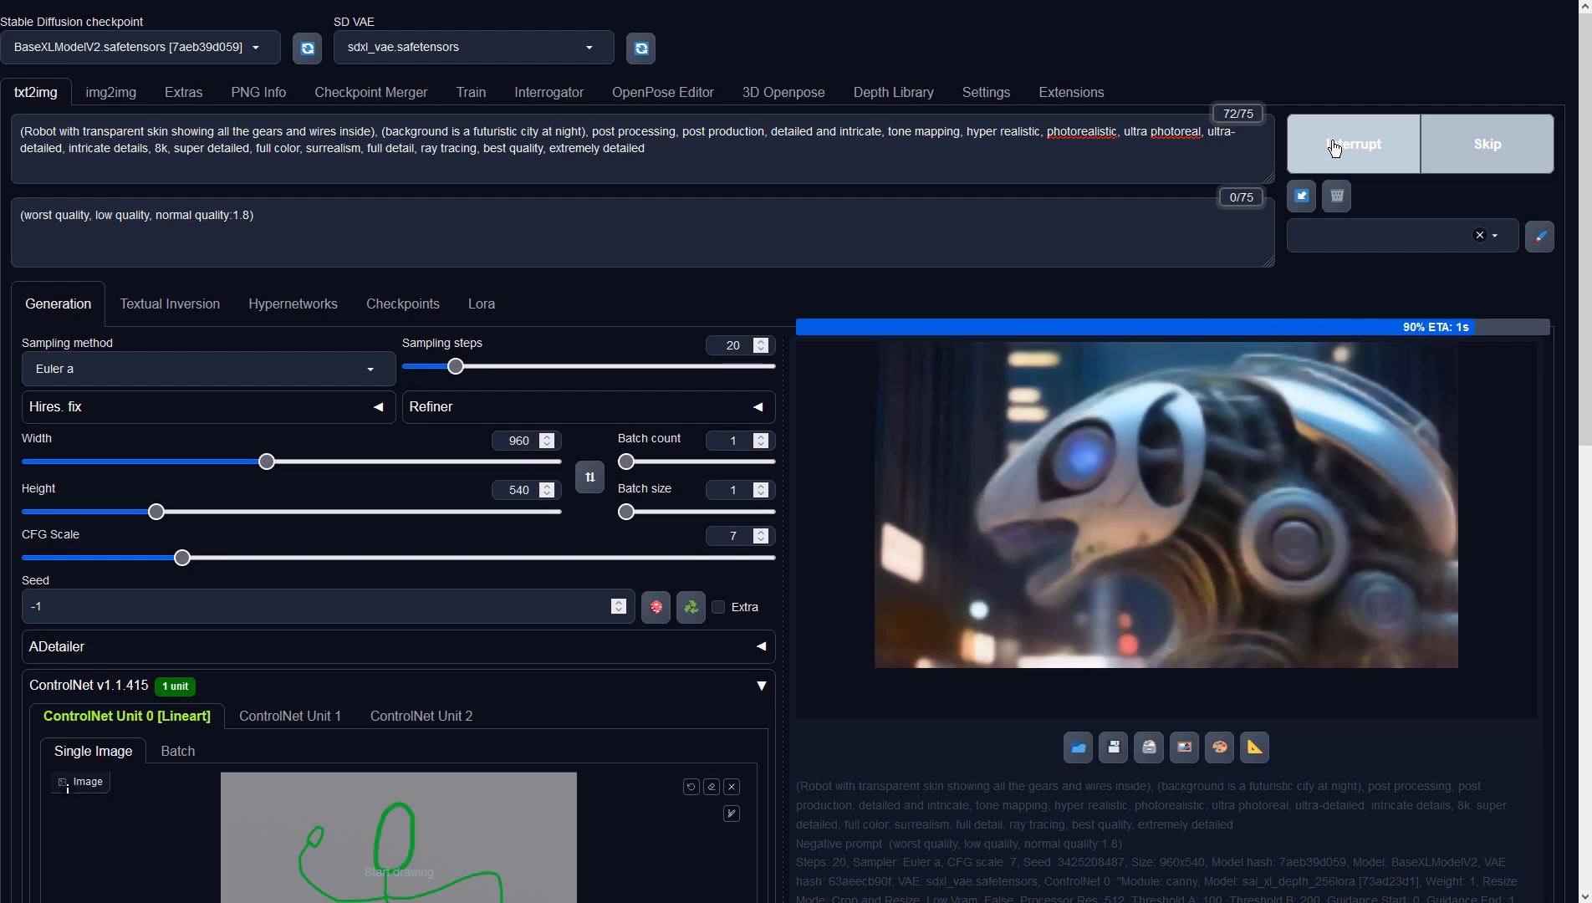
pyautogui.click(1218, 470)
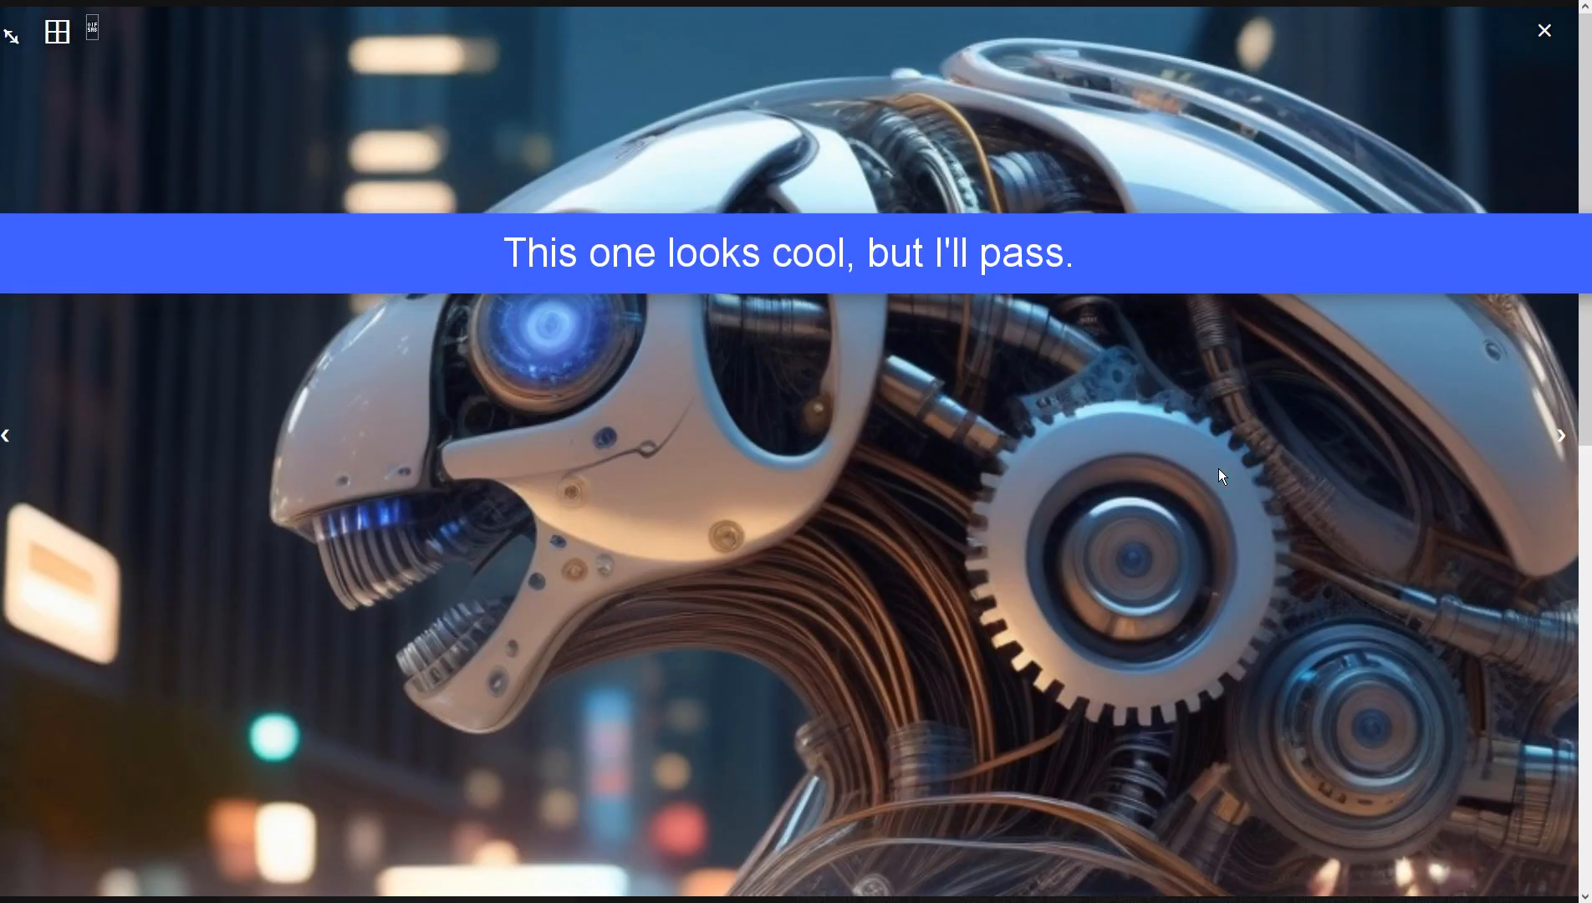
pyautogui.click(1219, 470)
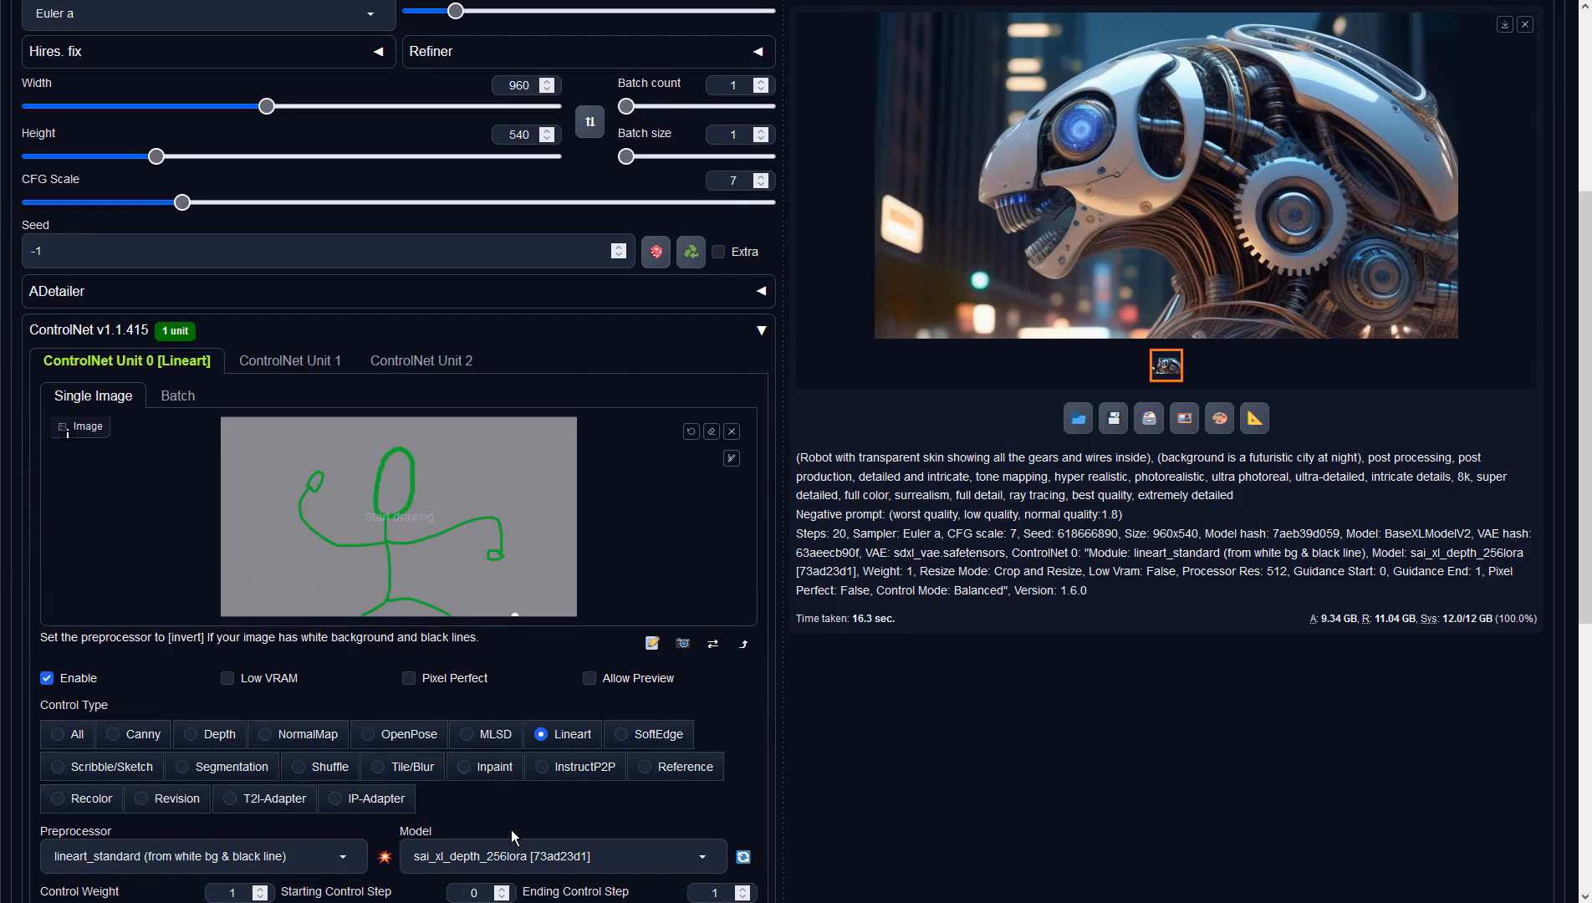
# Set the Lineart unit's model to None, then generate a robot image and inspect it at full size.
pyautogui.click(586, 856)
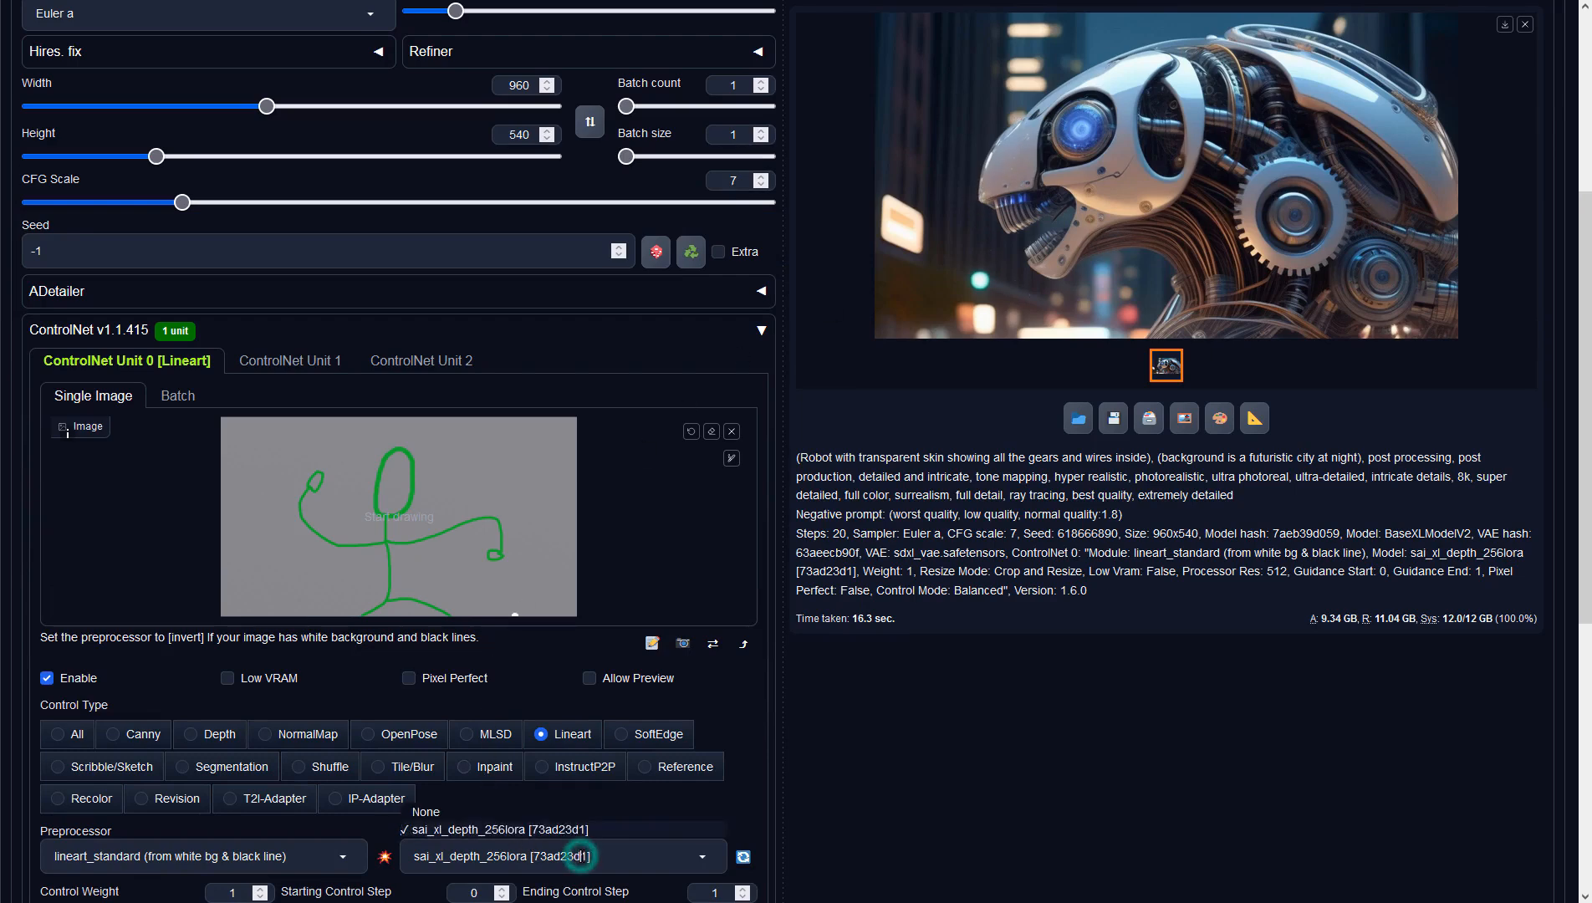
pyautogui.click(478, 812)
pyautogui.scroll(5, 1121, 535)
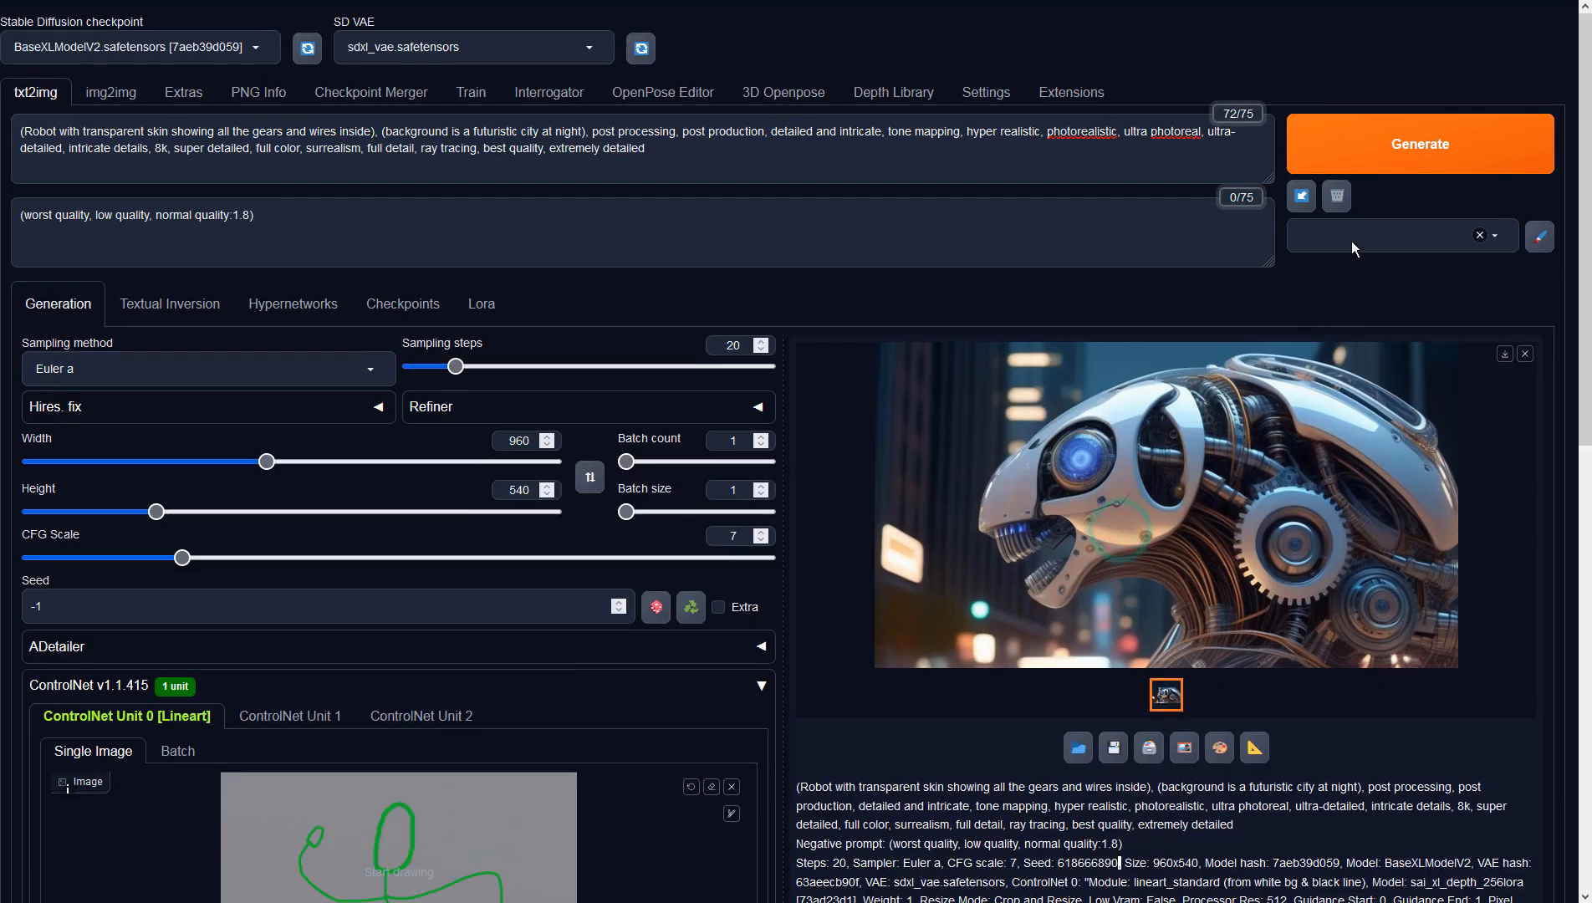
pyautogui.click(1389, 155)
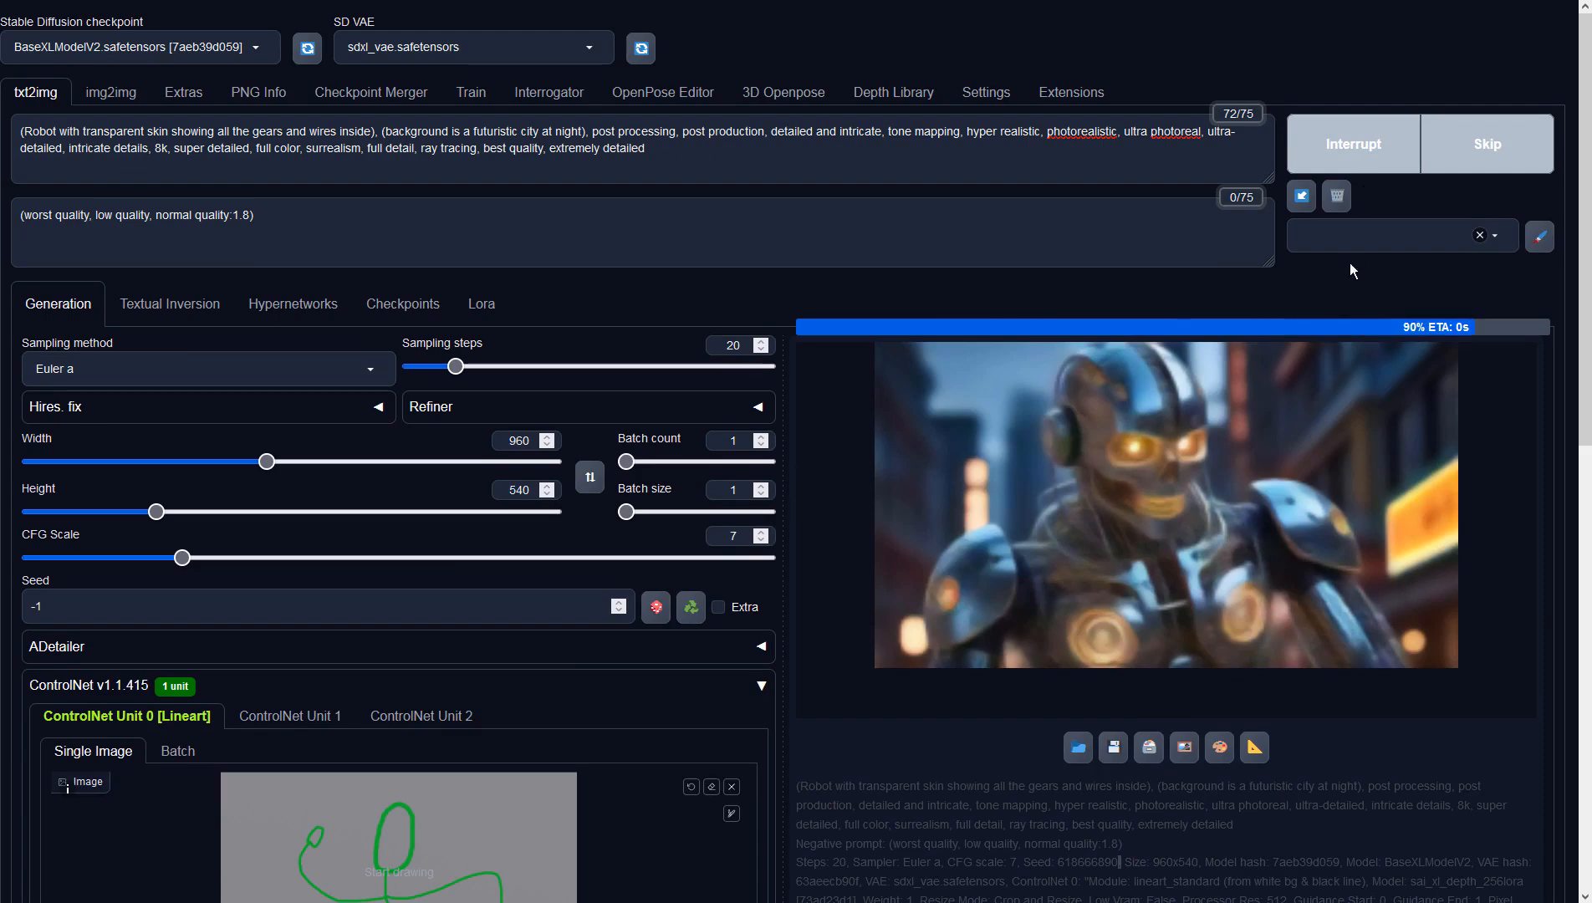
pyautogui.click(1329, 370)
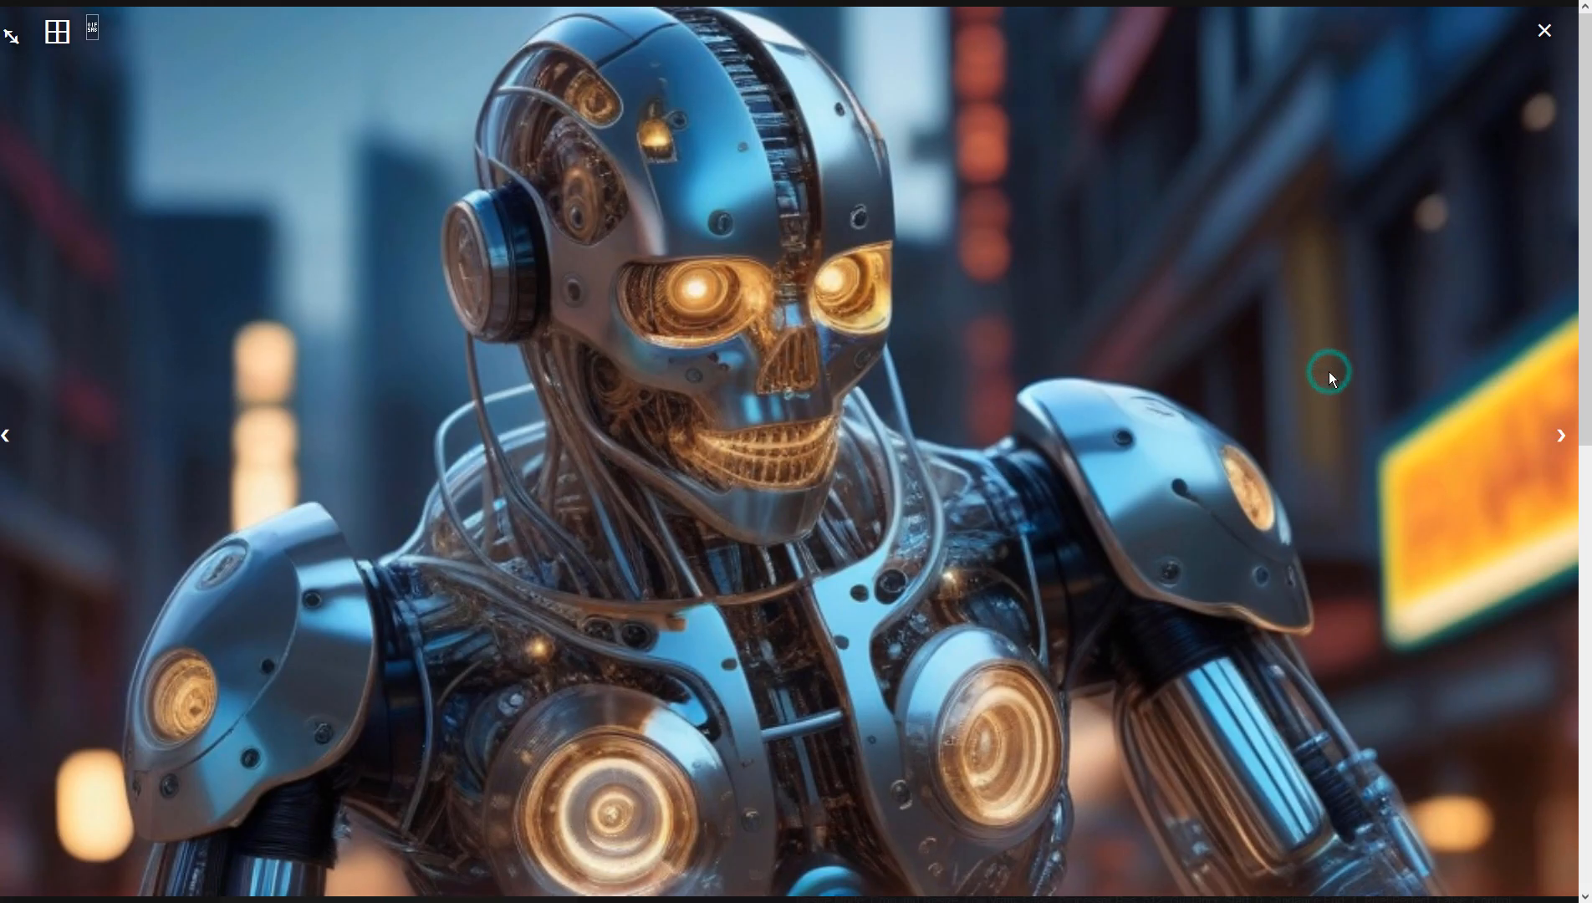
pyautogui.click(1329, 371)
# Switch ControlNet Unit 0 to Scribble/Sketch with preprocessor scribble_pidinet and model None, and generate a robot image.
pyautogui.scroll(-6, 807, 523)
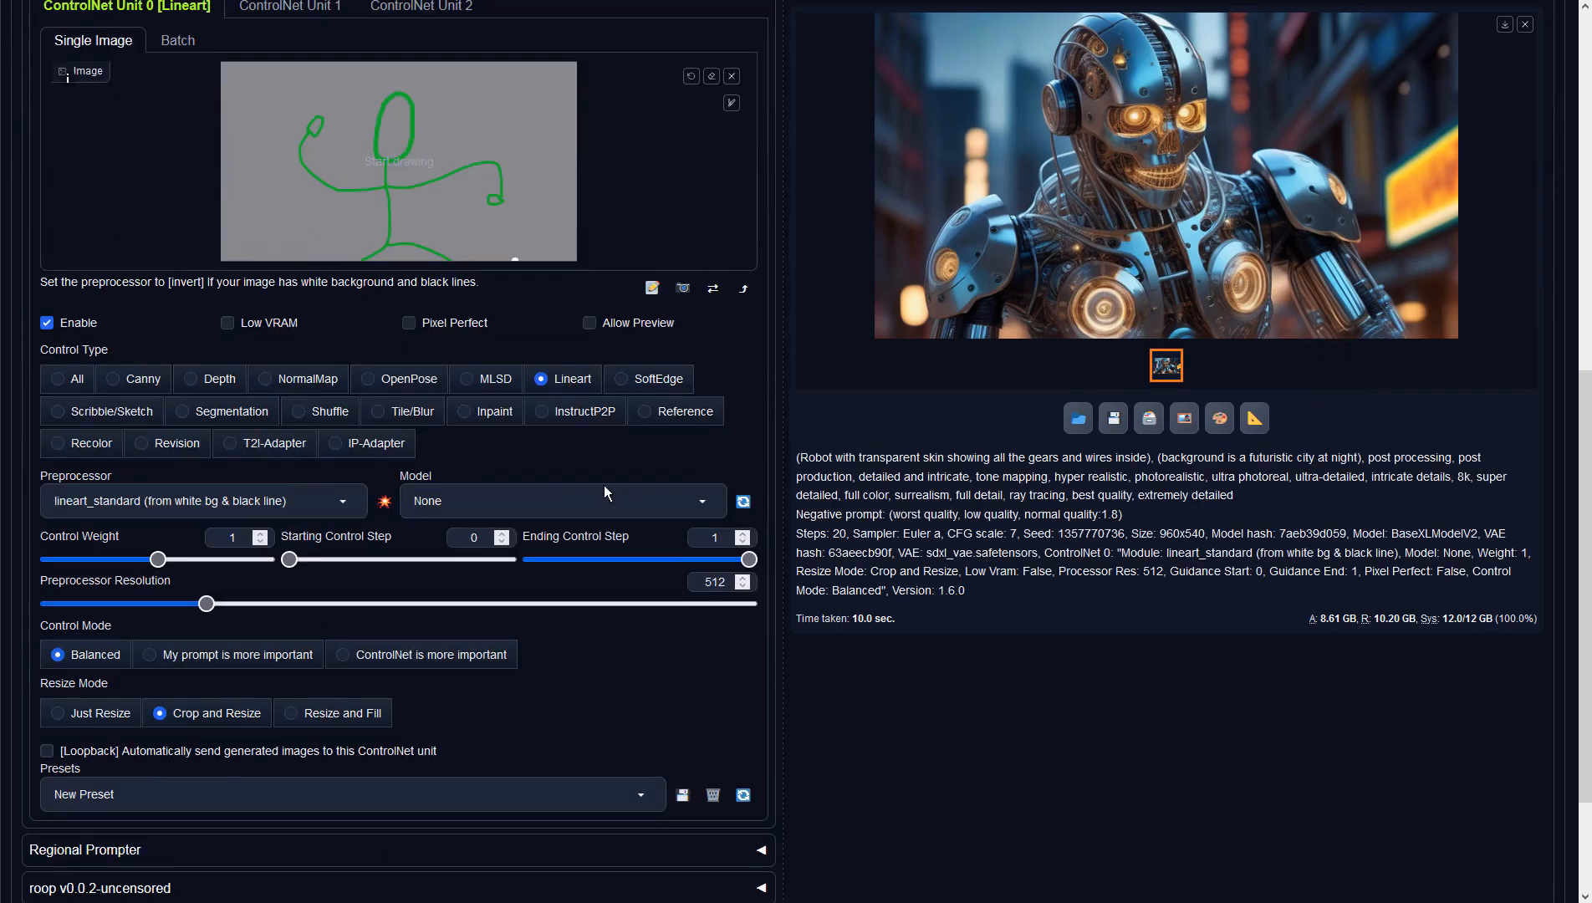
pyautogui.click(83, 411)
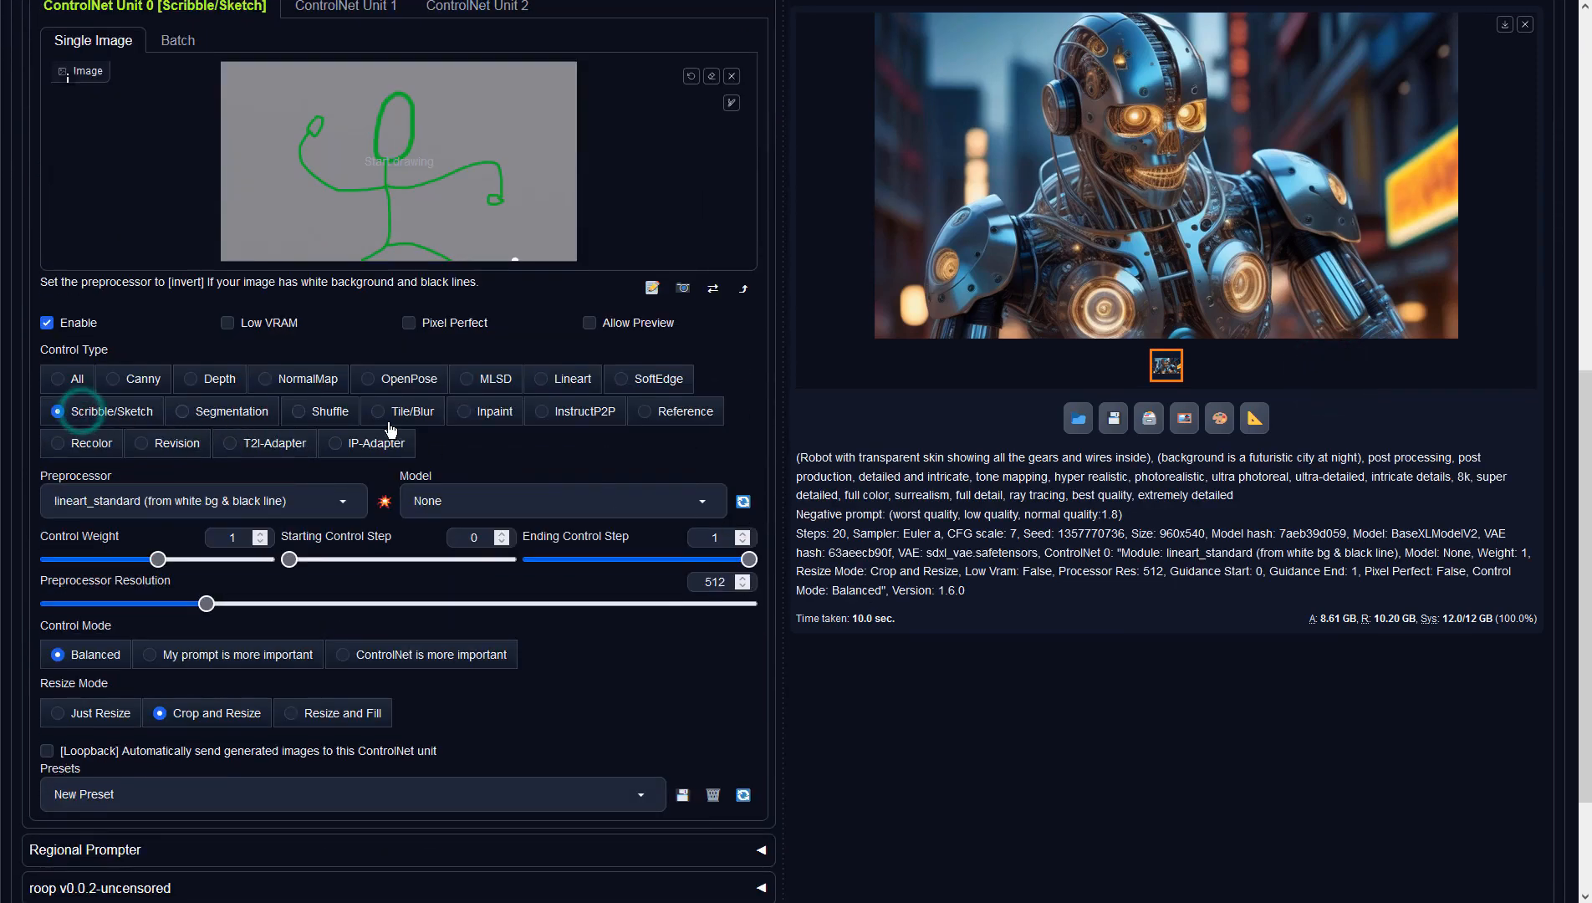
pyautogui.click(589, 492)
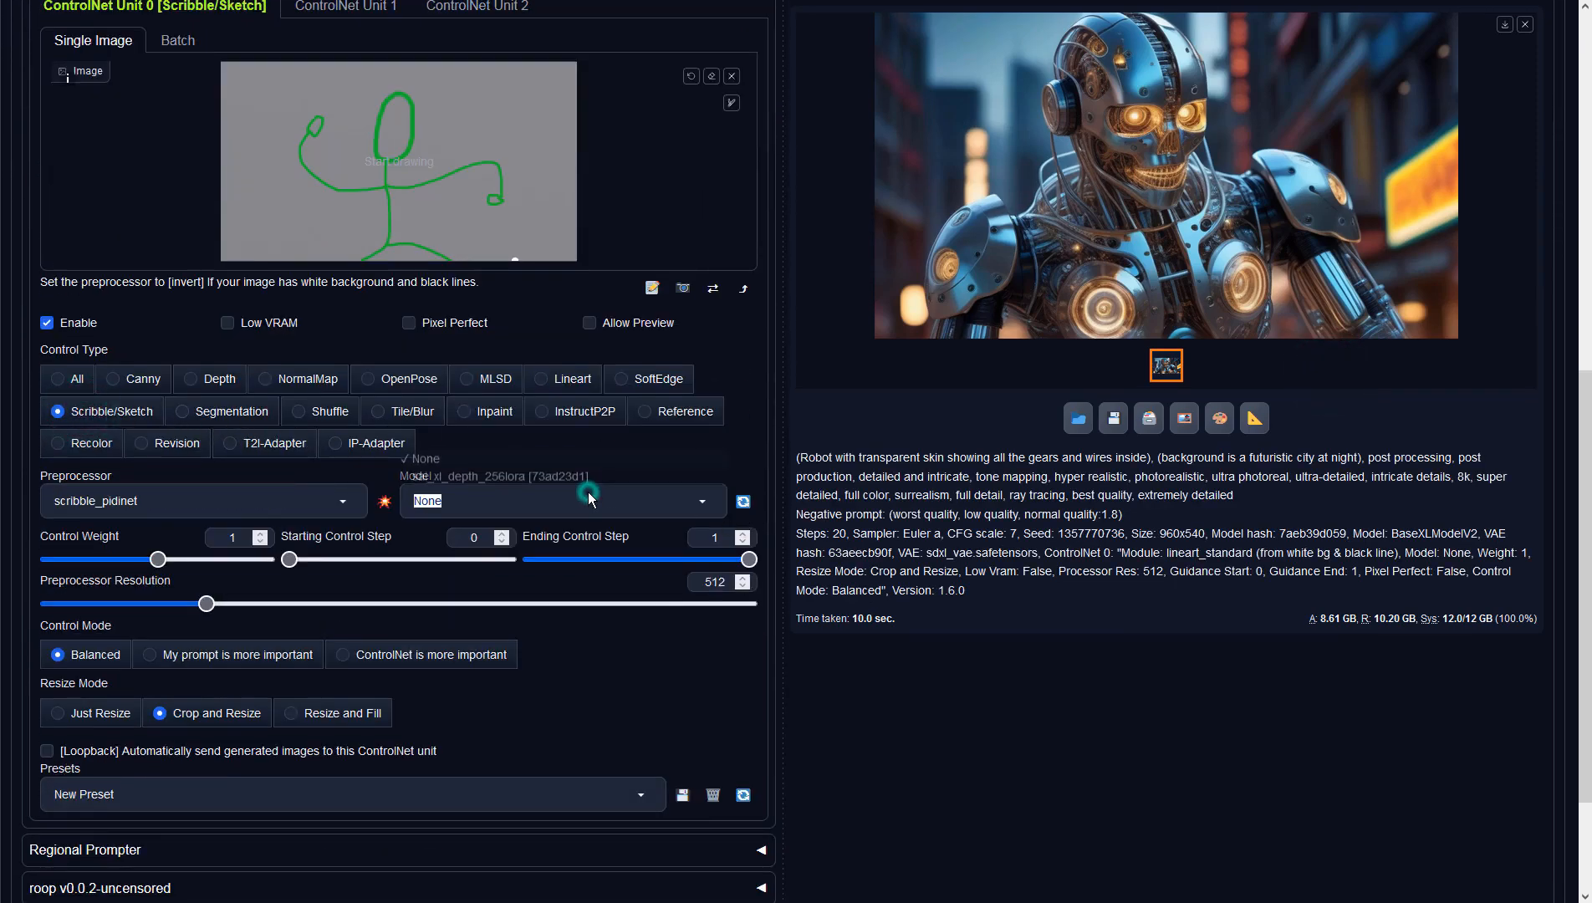
pyautogui.scroll(9, 1361, 175)
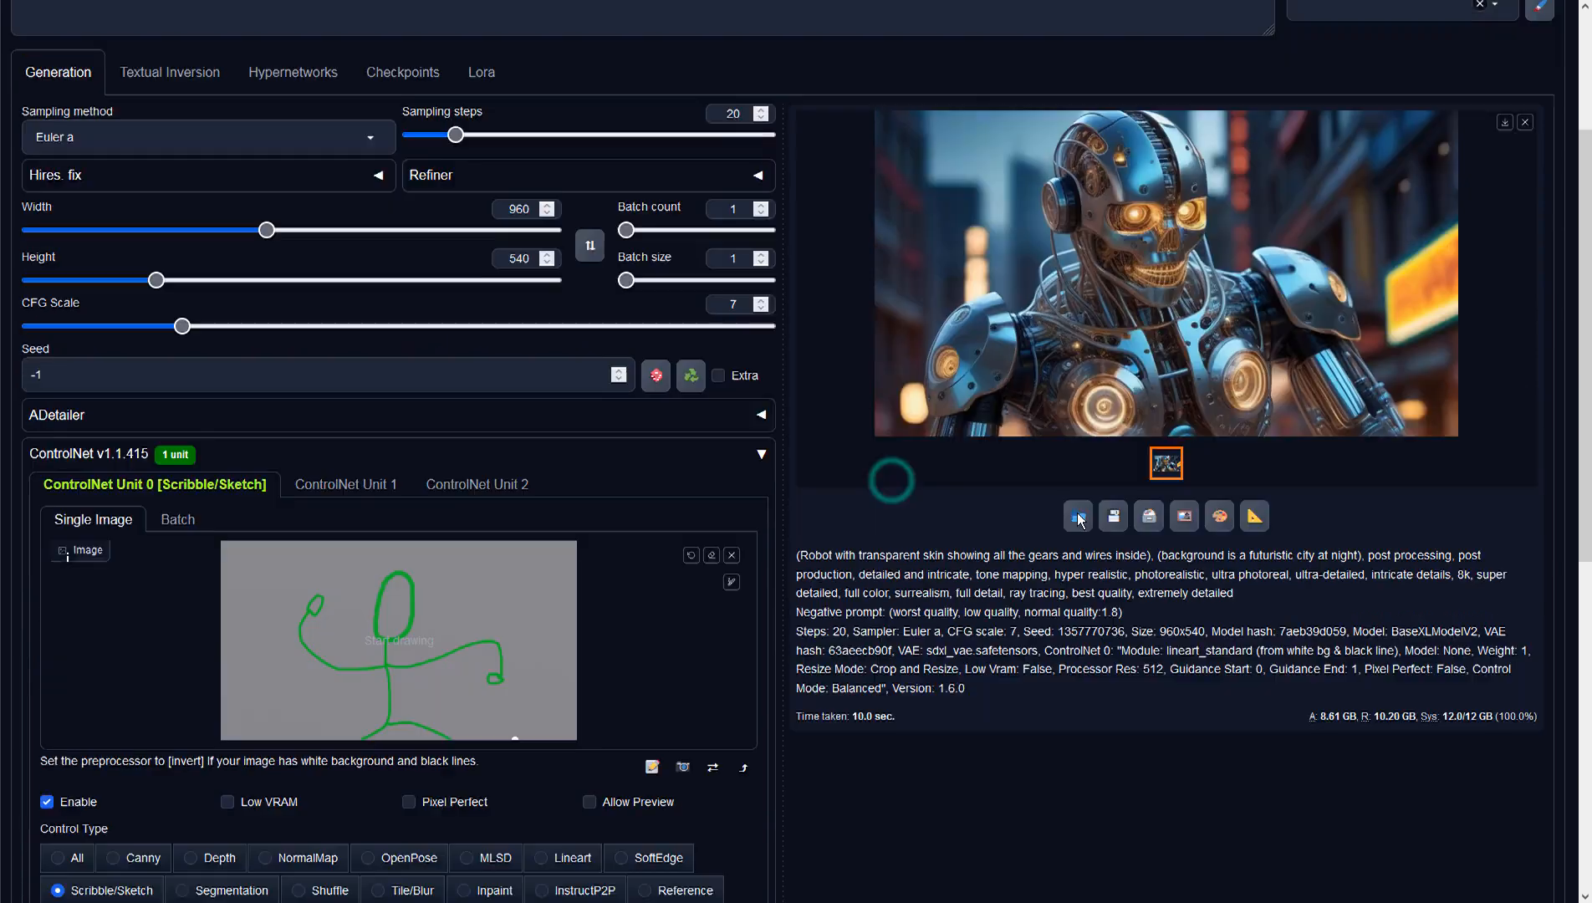
pyautogui.click(1361, 173)
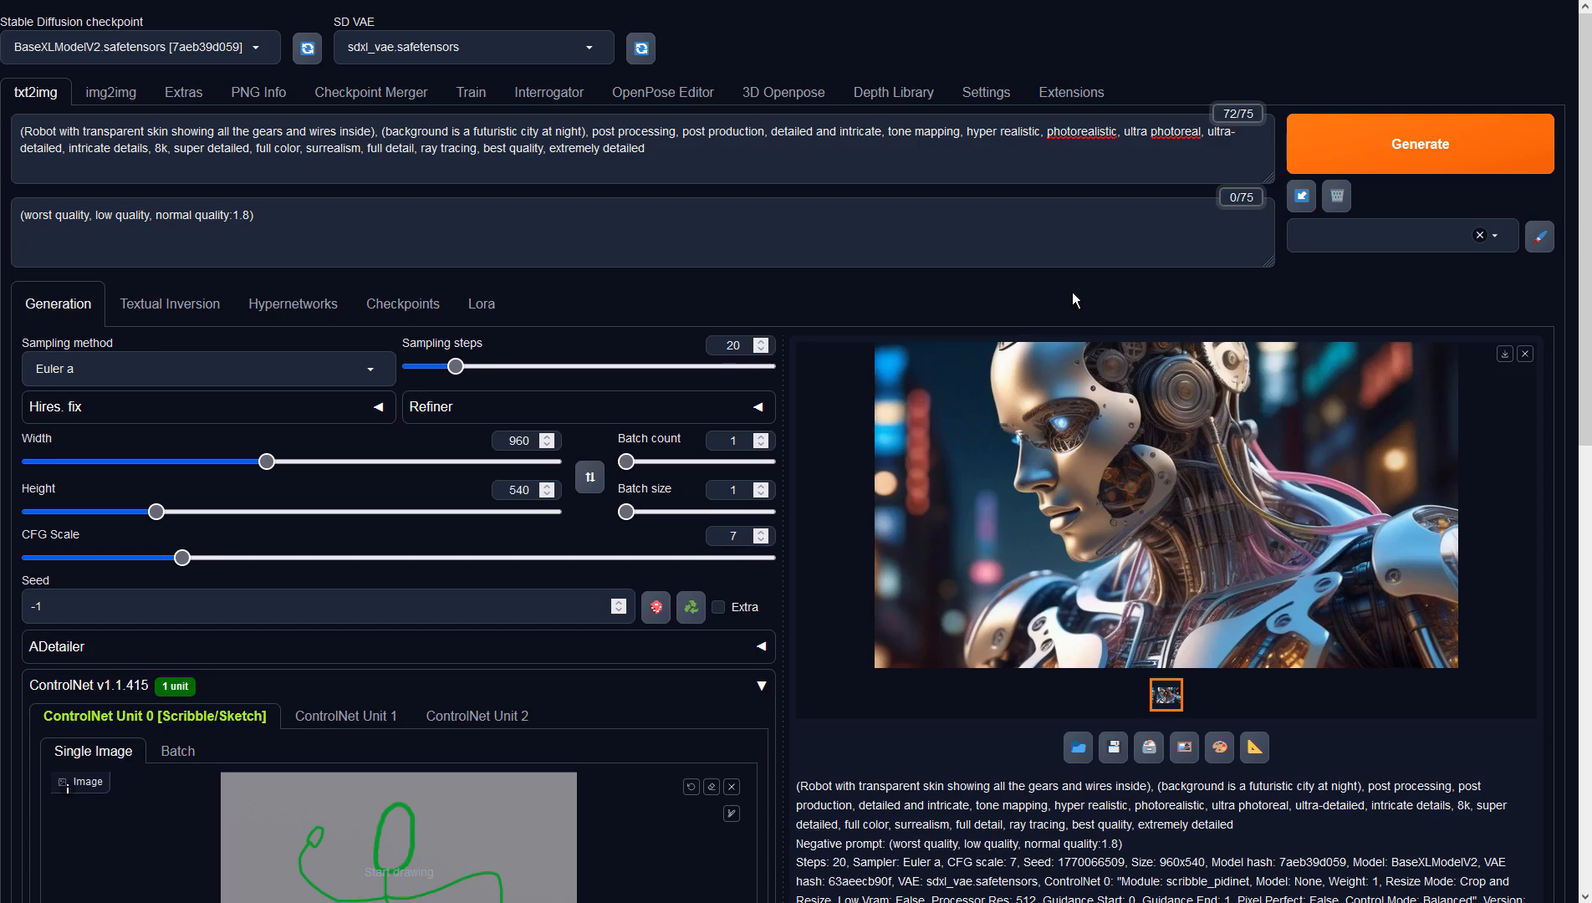
# Switch ControlNet Unit 0 to the Reference control type.
pyautogui.scroll(-3, 1074, 299)
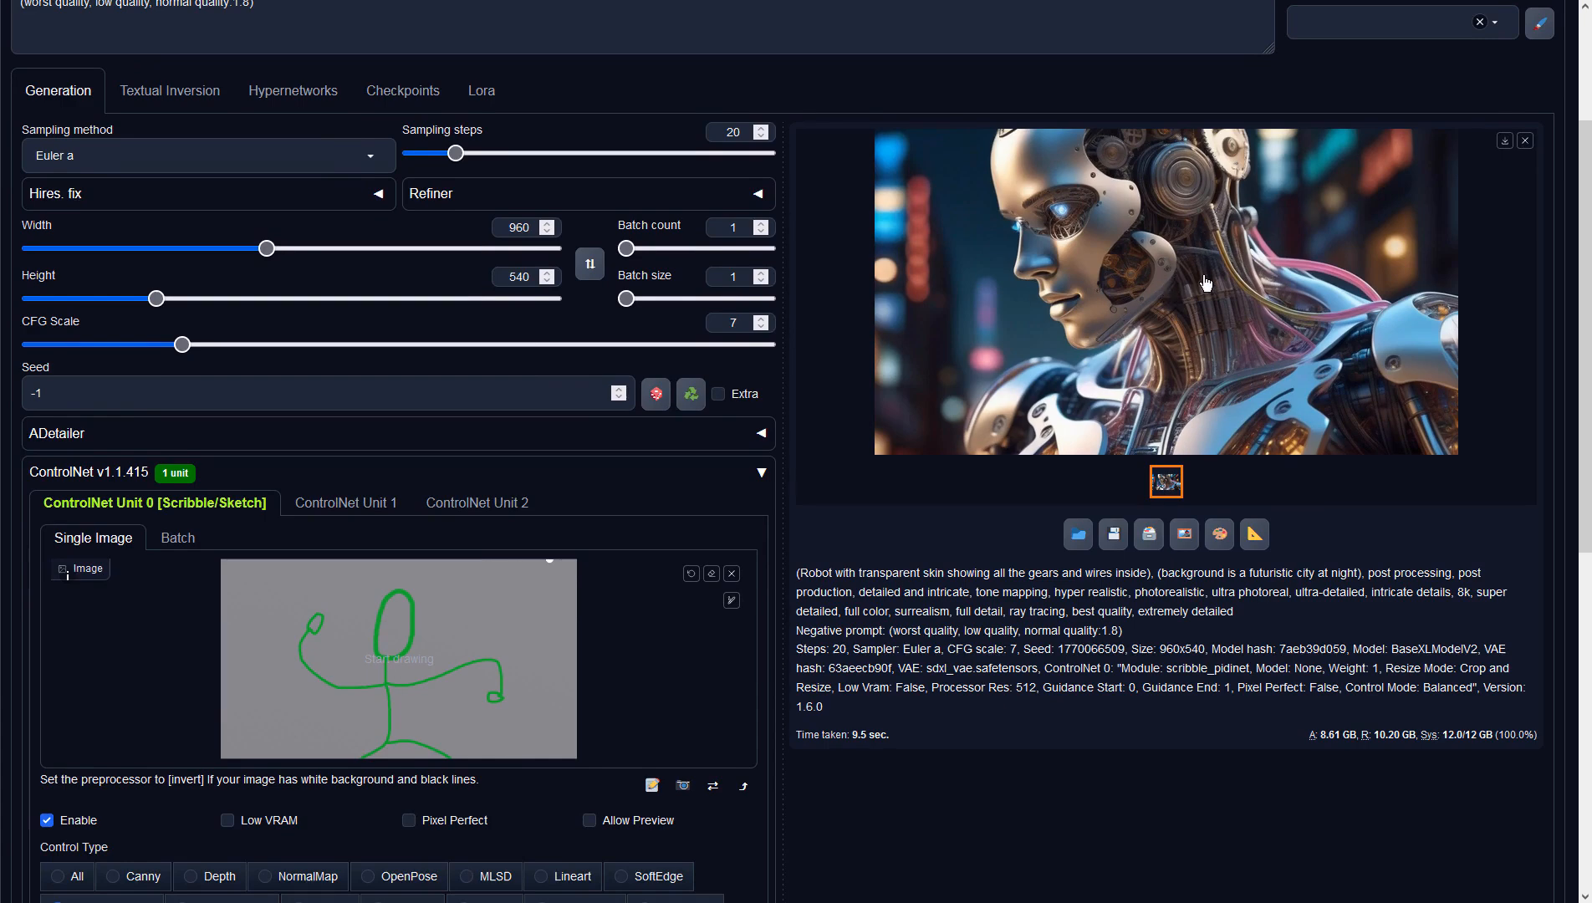
pyautogui.scroll(-6, 335, 628)
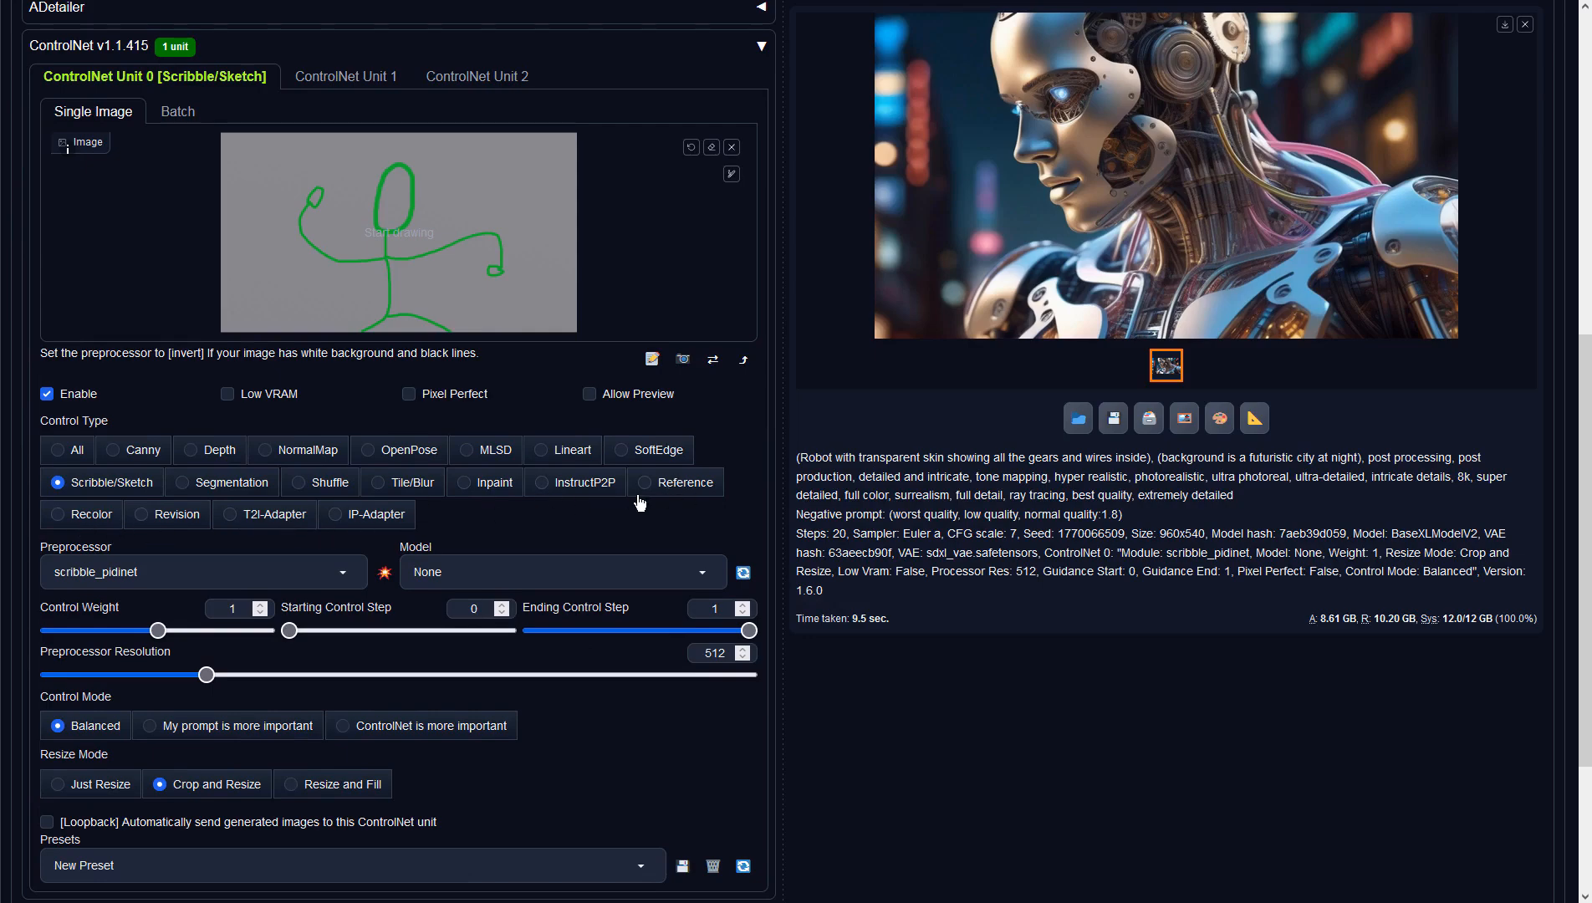
pyautogui.click(669, 486)
# Generate a robot image with the Reference settings and inspect it at full size.
pyautogui.scroll(2, 1125, 638)
pyautogui.scroll(6, 1123, 630)
pyautogui.click(1331, 166)
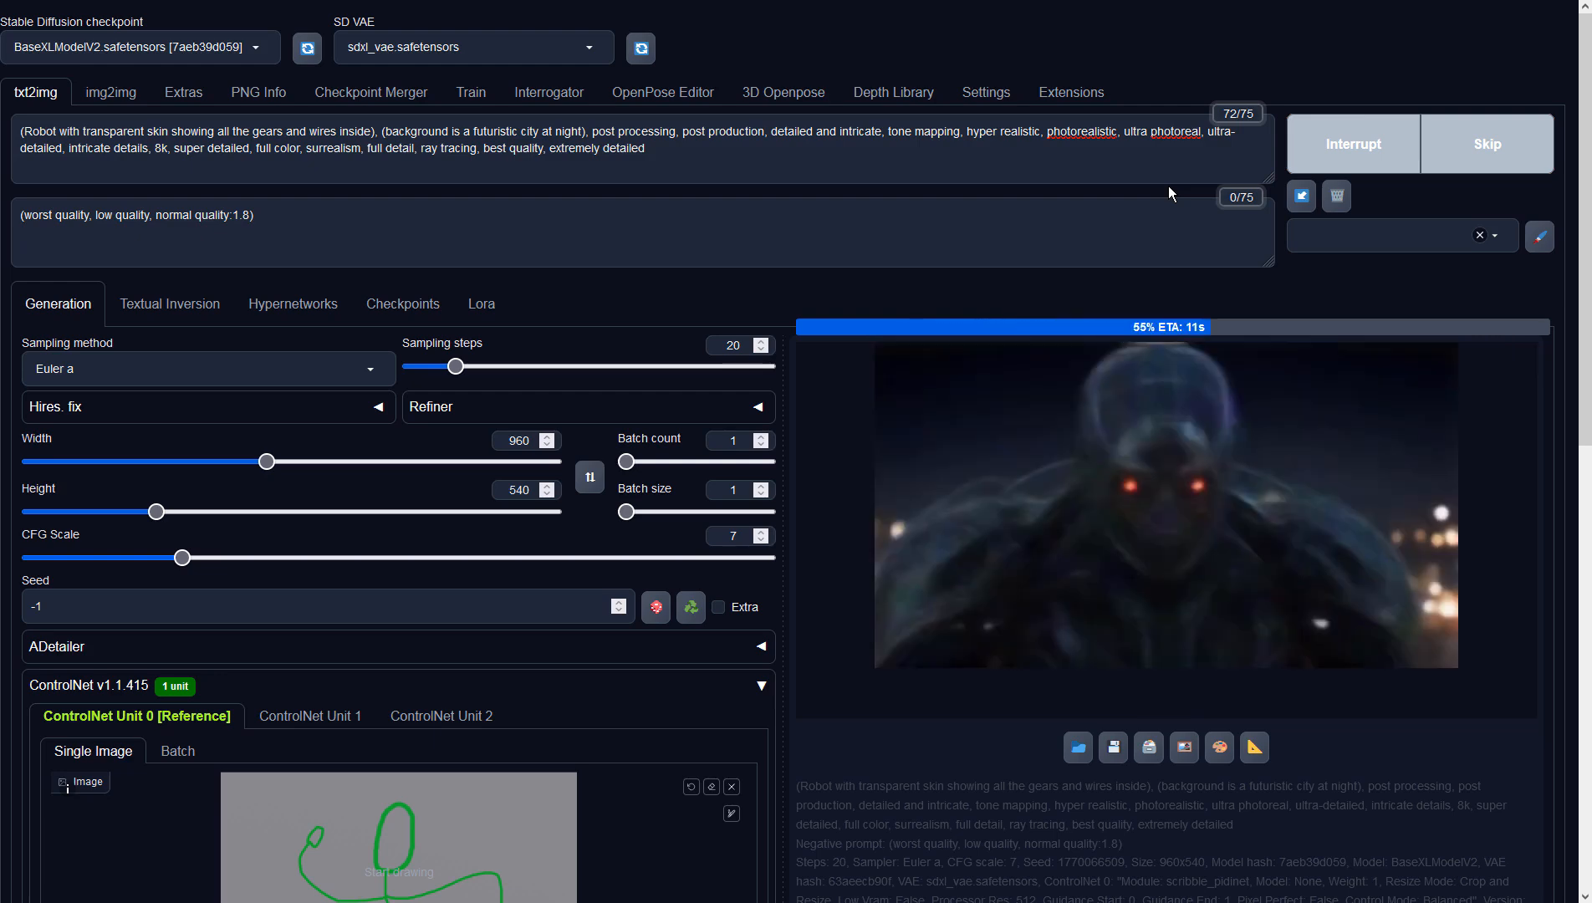
pyautogui.scroll(-2, 1166, 352)
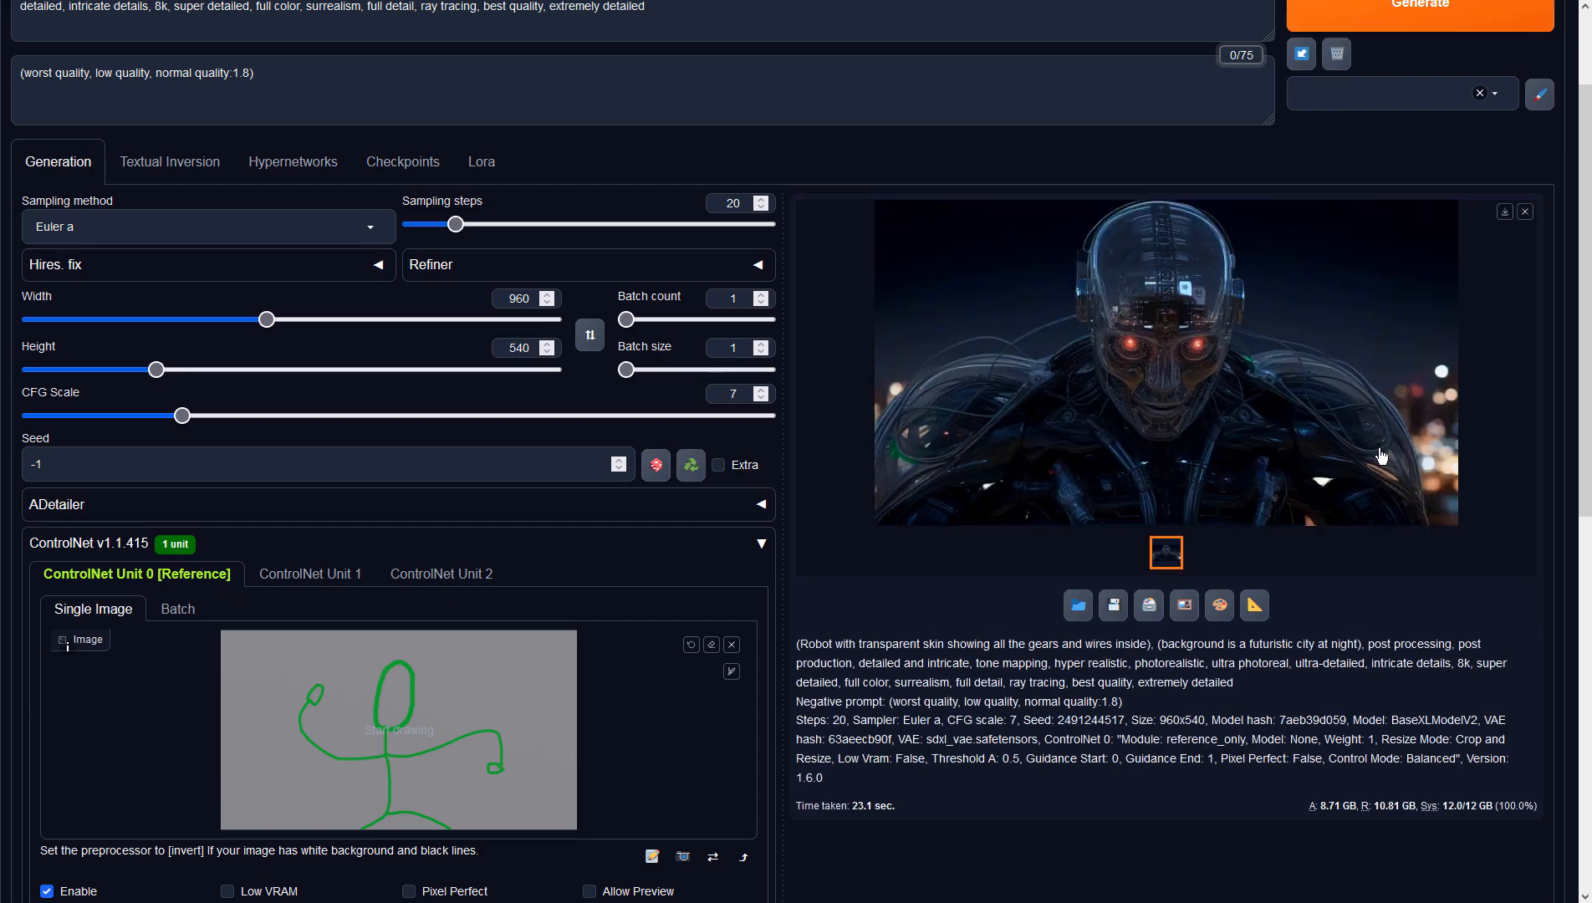
pyautogui.click(1393, 461)
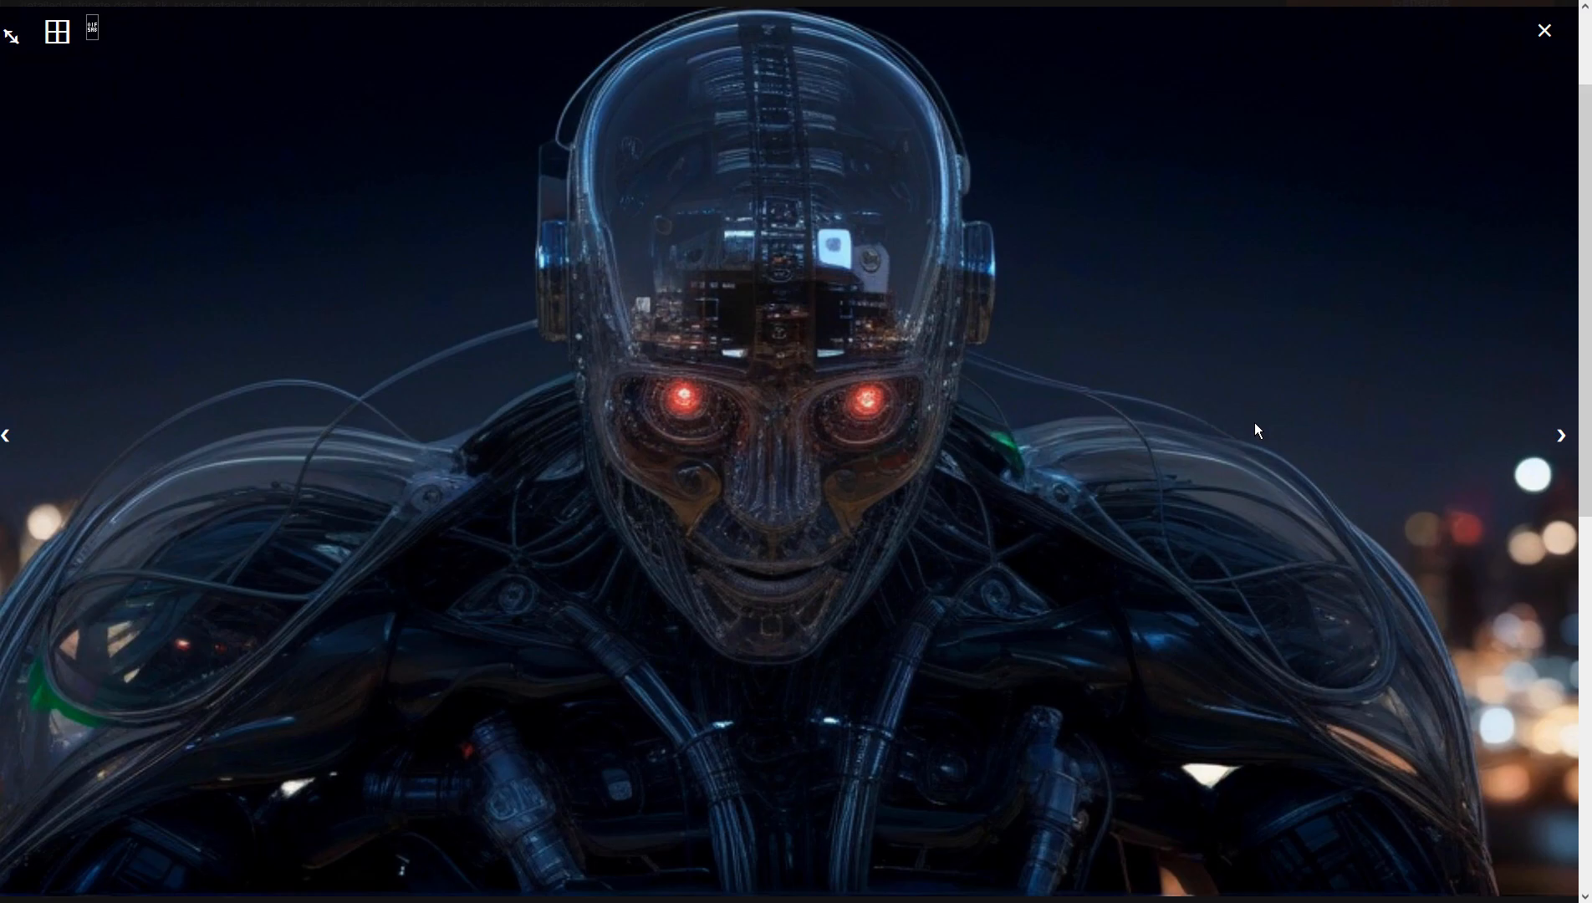
pyautogui.click(1255, 429)
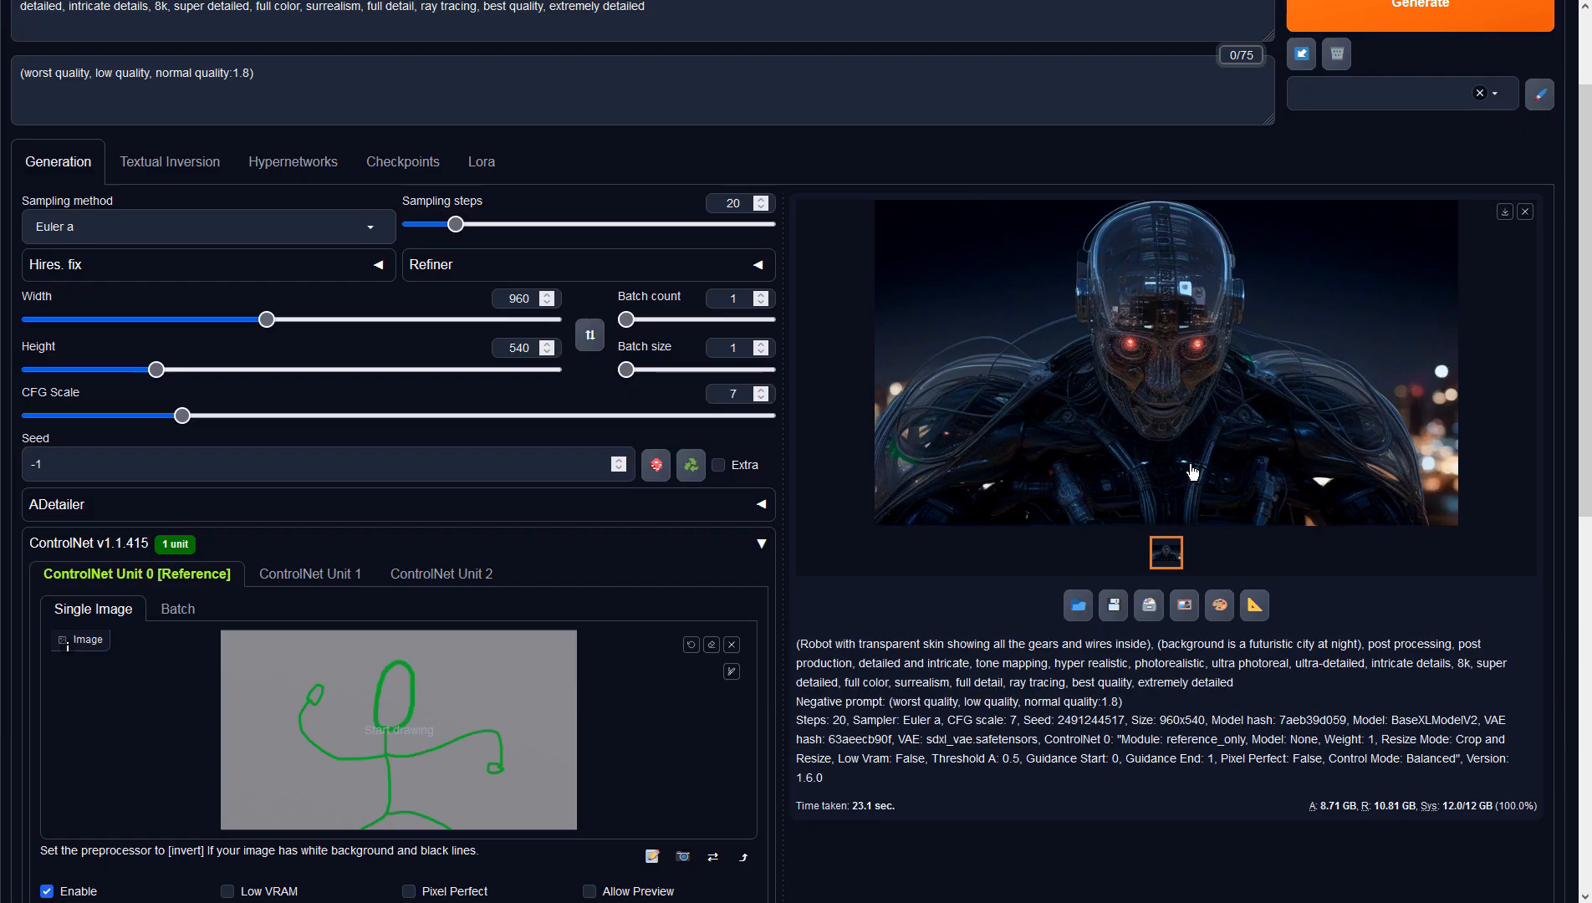
# Send the generated Reference robot image with its prompts and generation parameters to img2img.
pyautogui.click(1184, 605)
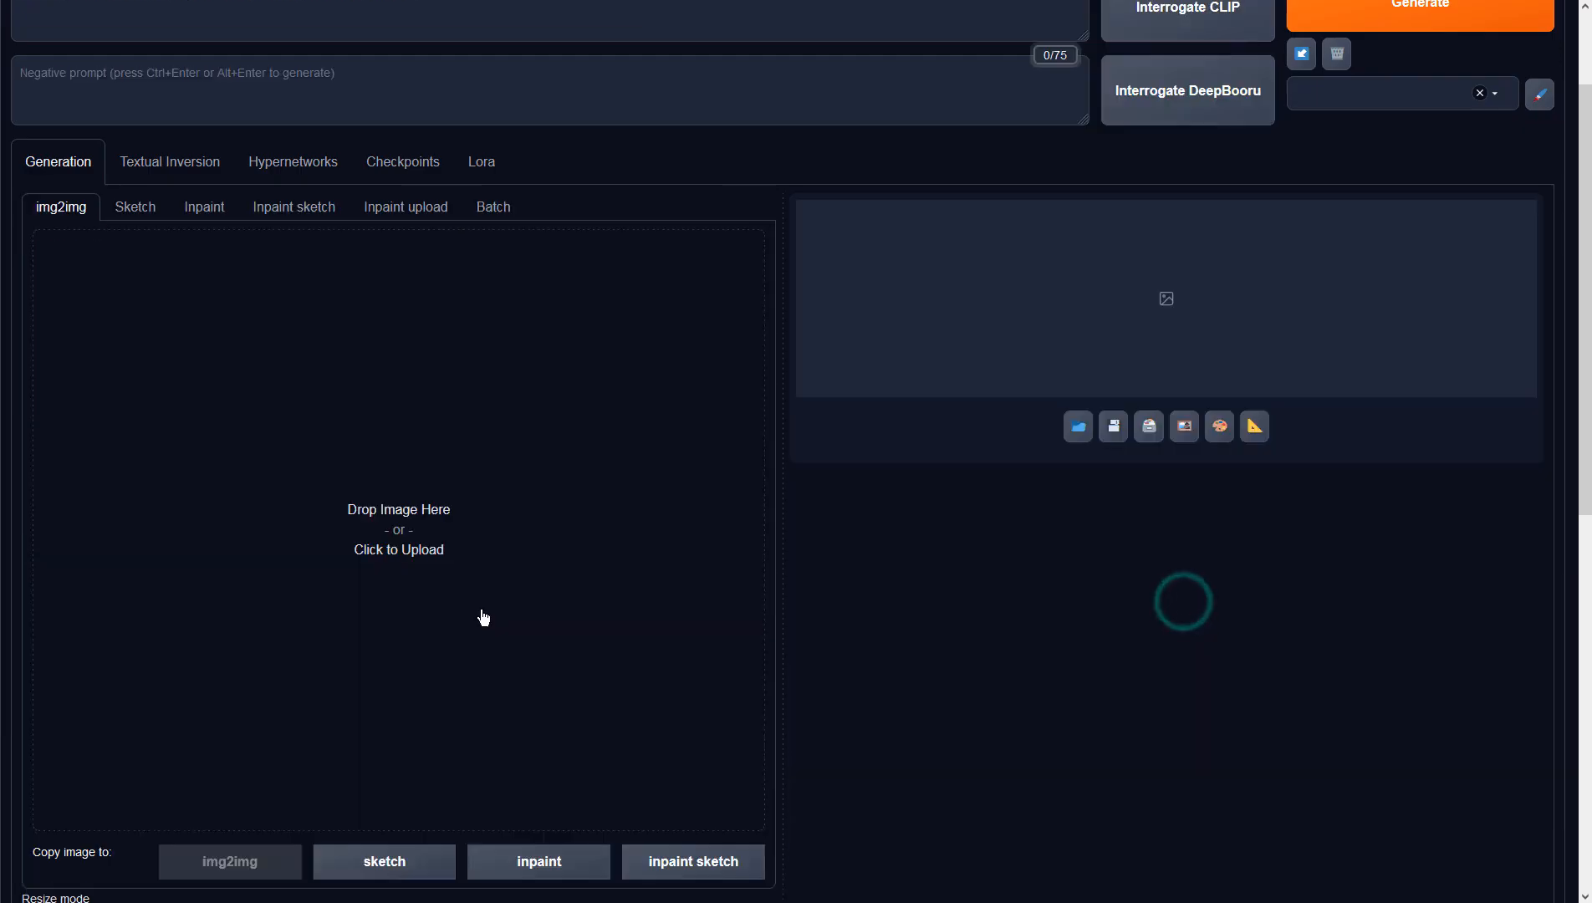
pyautogui.scroll(2, 683, 597)
pyautogui.scroll(-7, 604, 526)
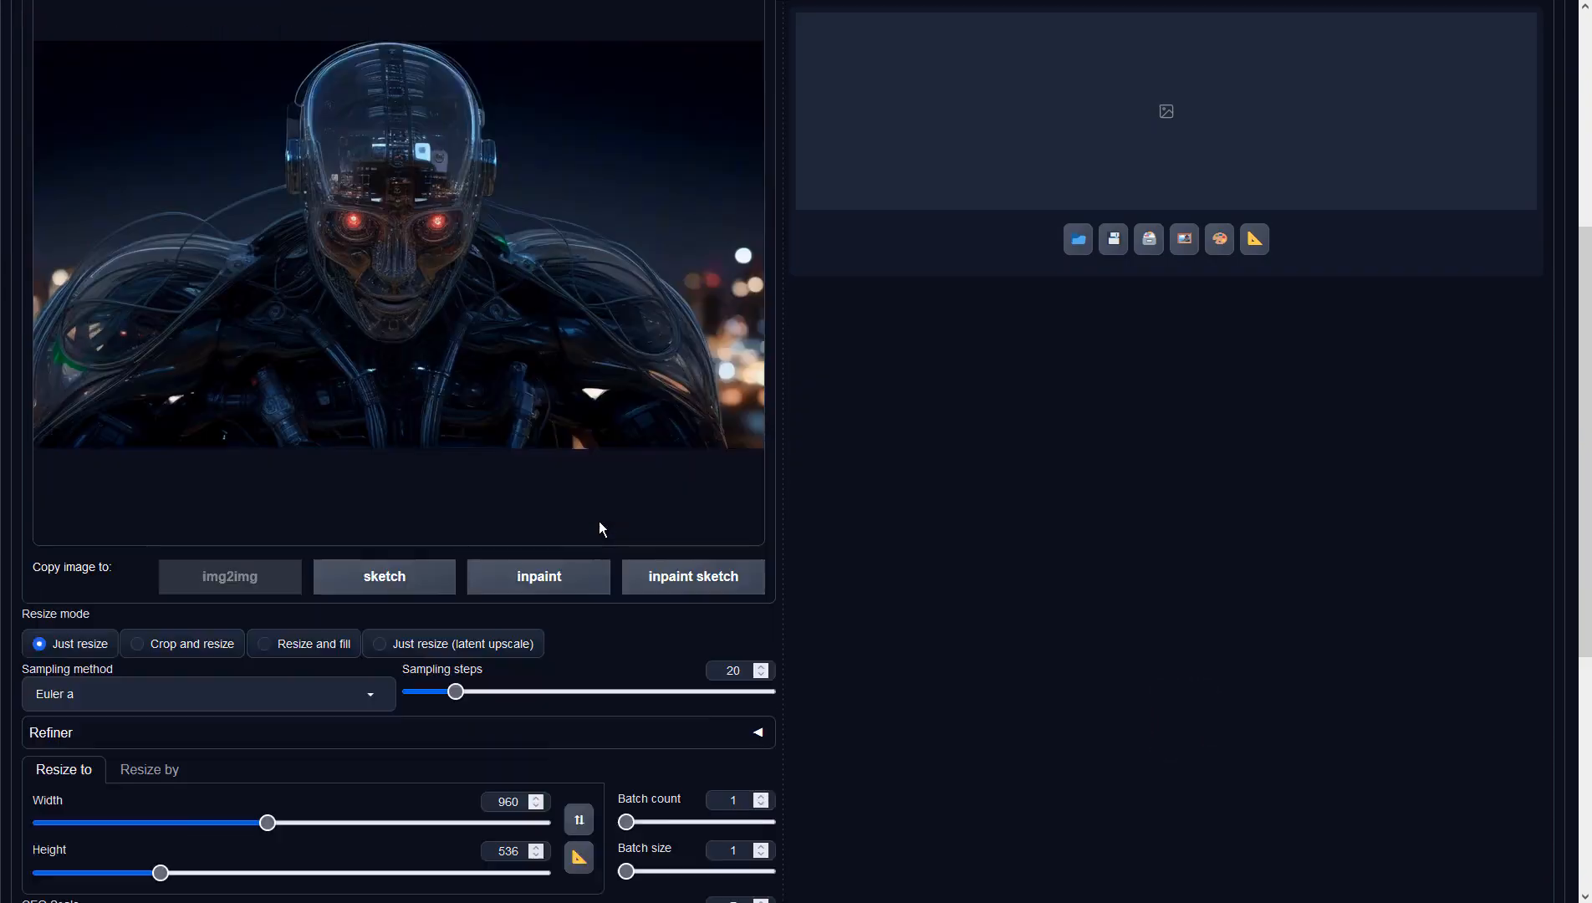
# Set the img2img sampling method to DPM++ SDE Karras and the output height to 540.
pyautogui.click(127, 553)
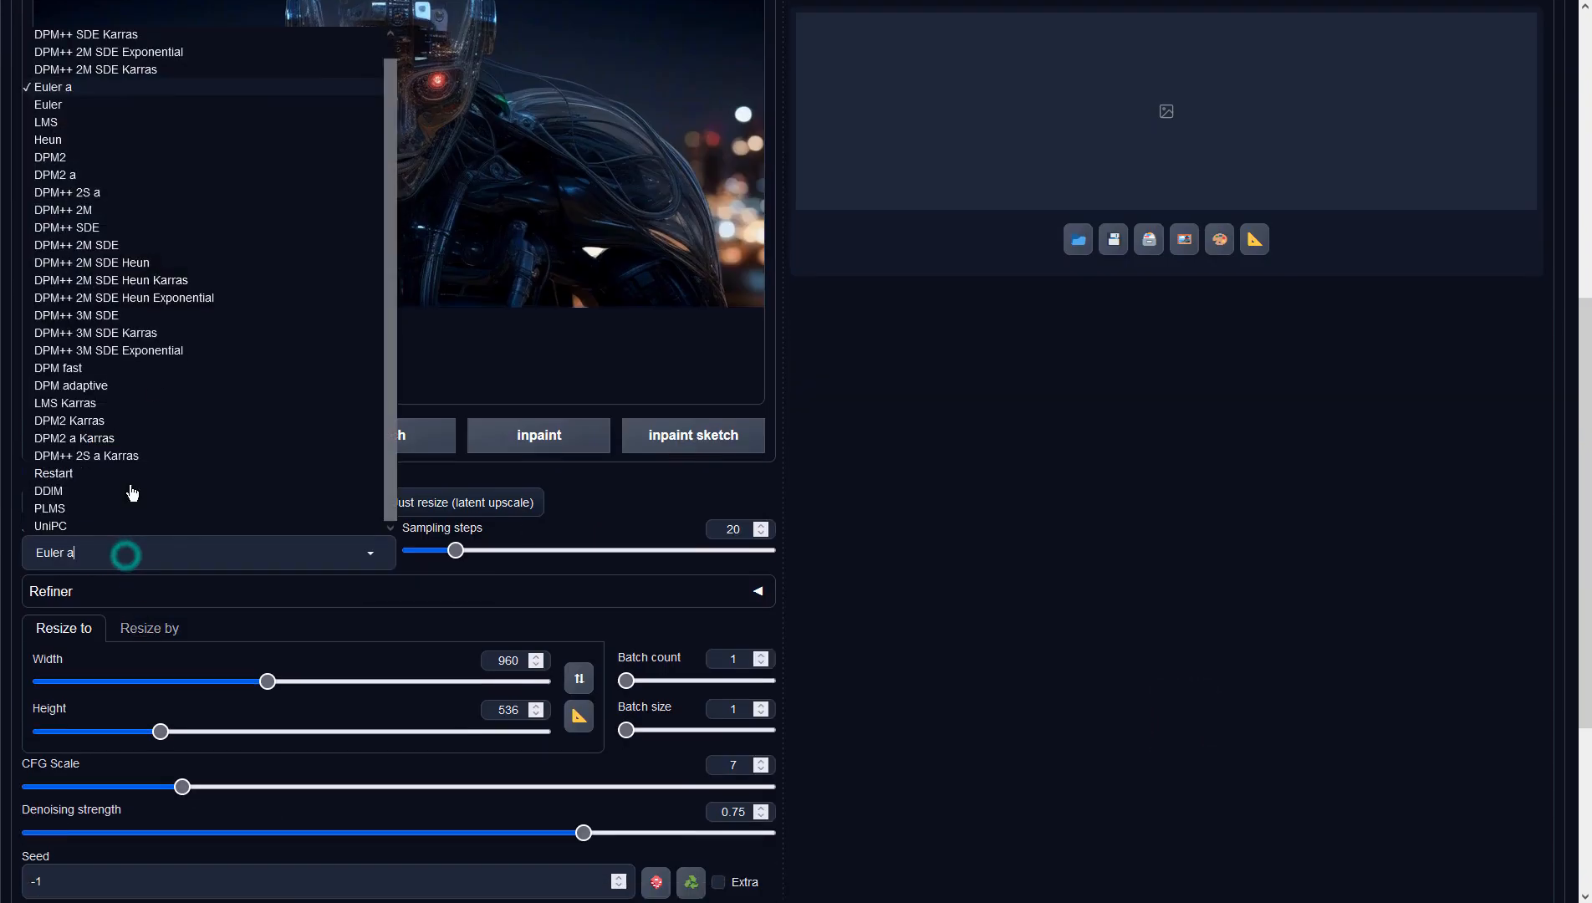
pyautogui.click(98, 37)
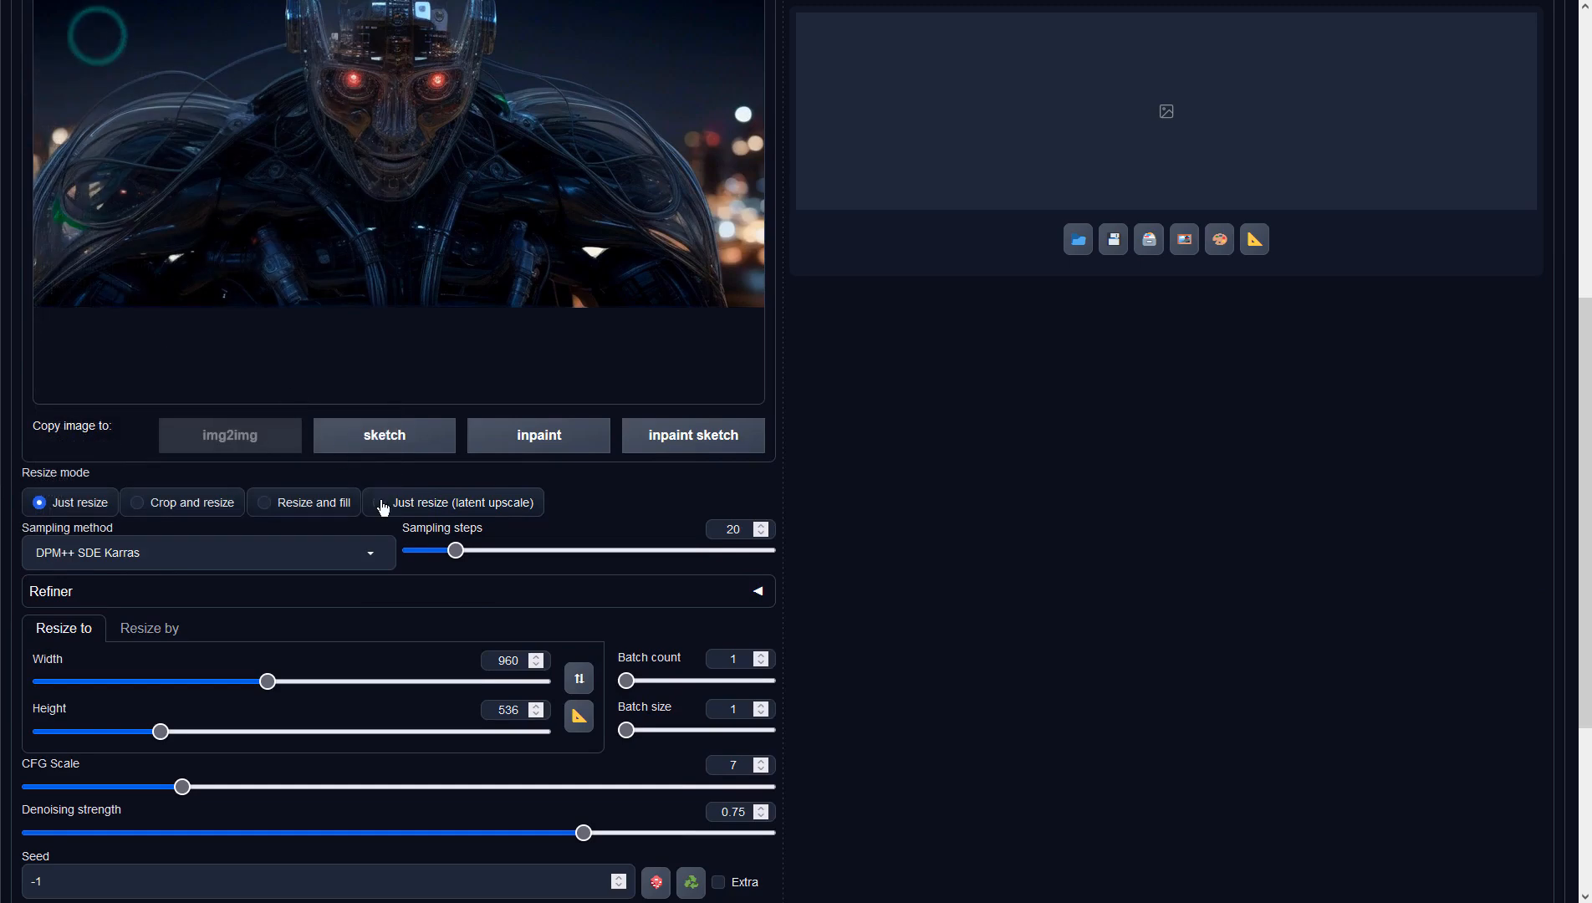
pyautogui.doubleClick(500, 710)
pyautogui.write('540')
pyautogui.click(996, 726)
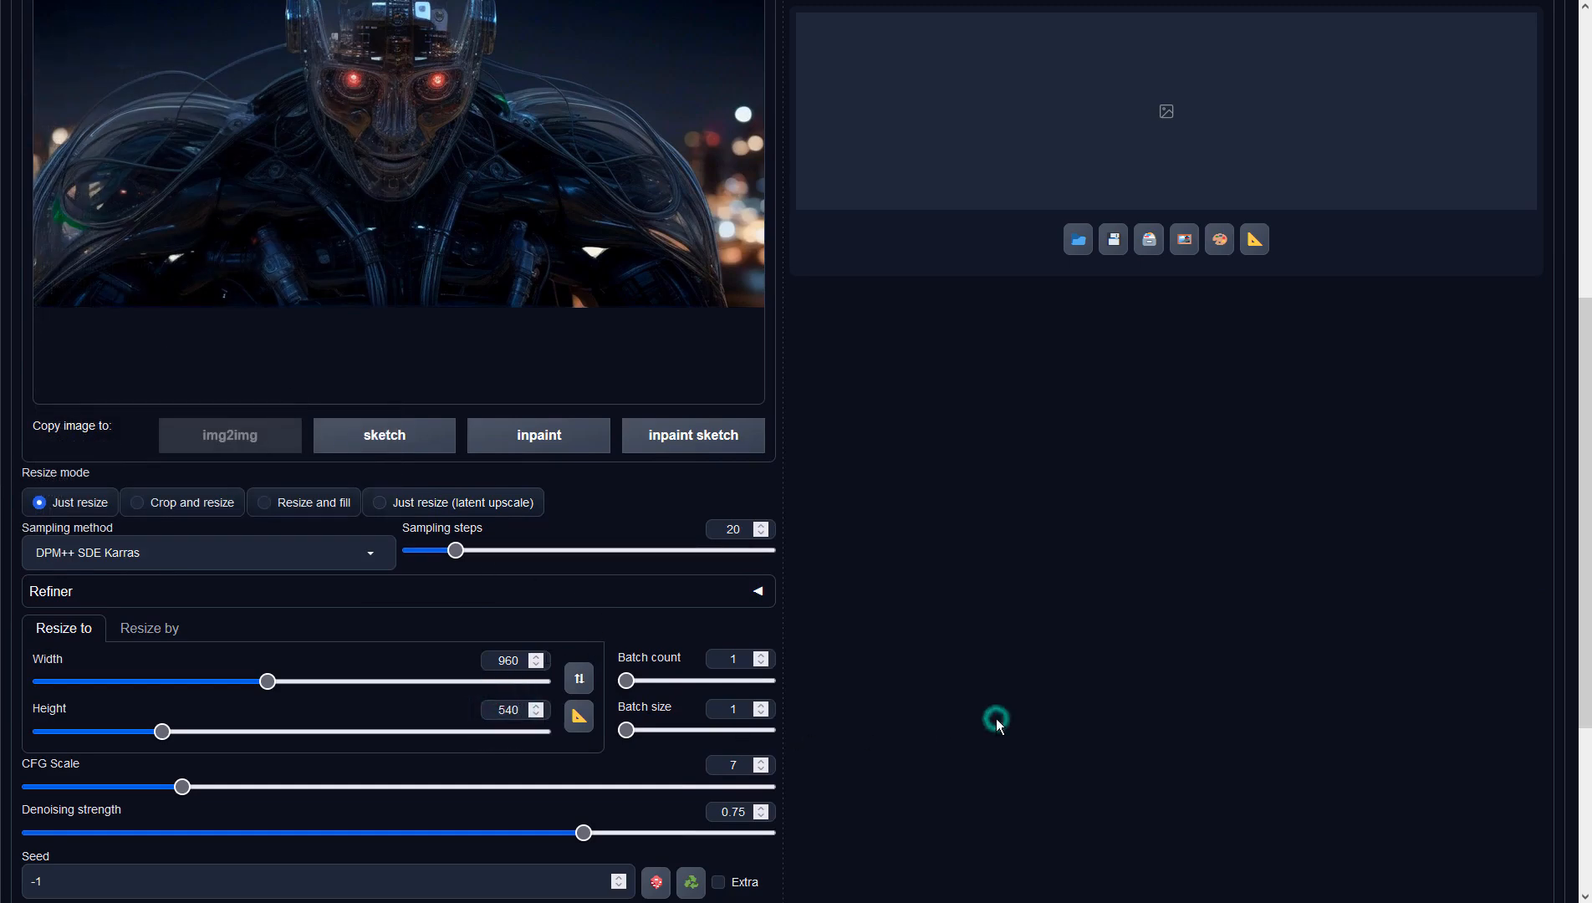
# Insert "Glowing multi-color" before "Robot" at the start of the img2img prompt.
pyautogui.scroll(7, 996, 726)
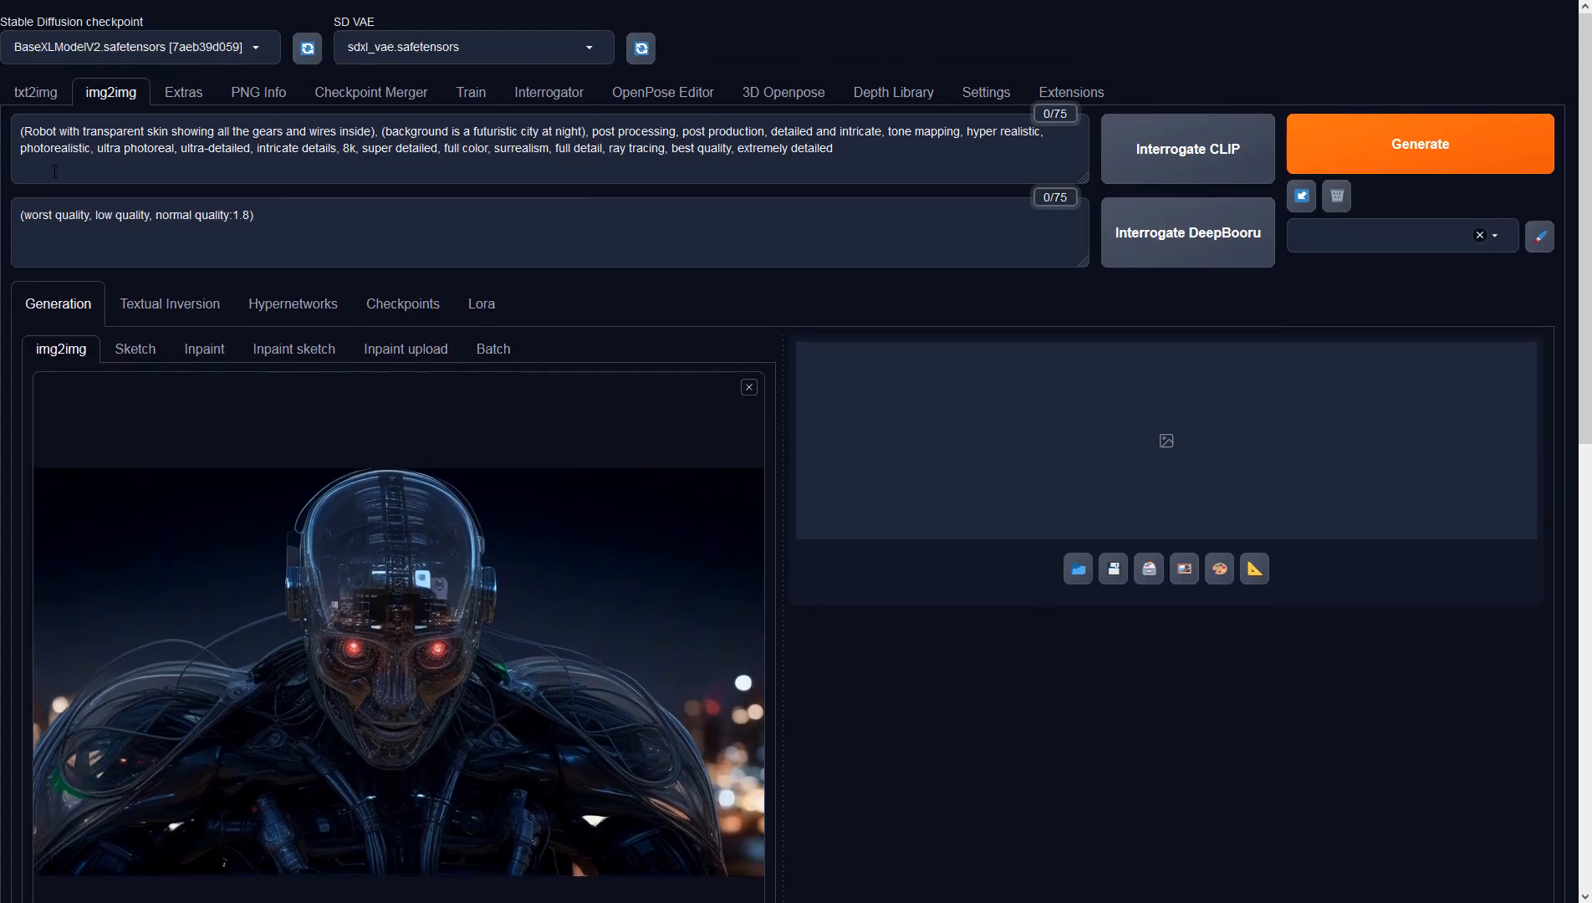
pyautogui.click(25, 131)
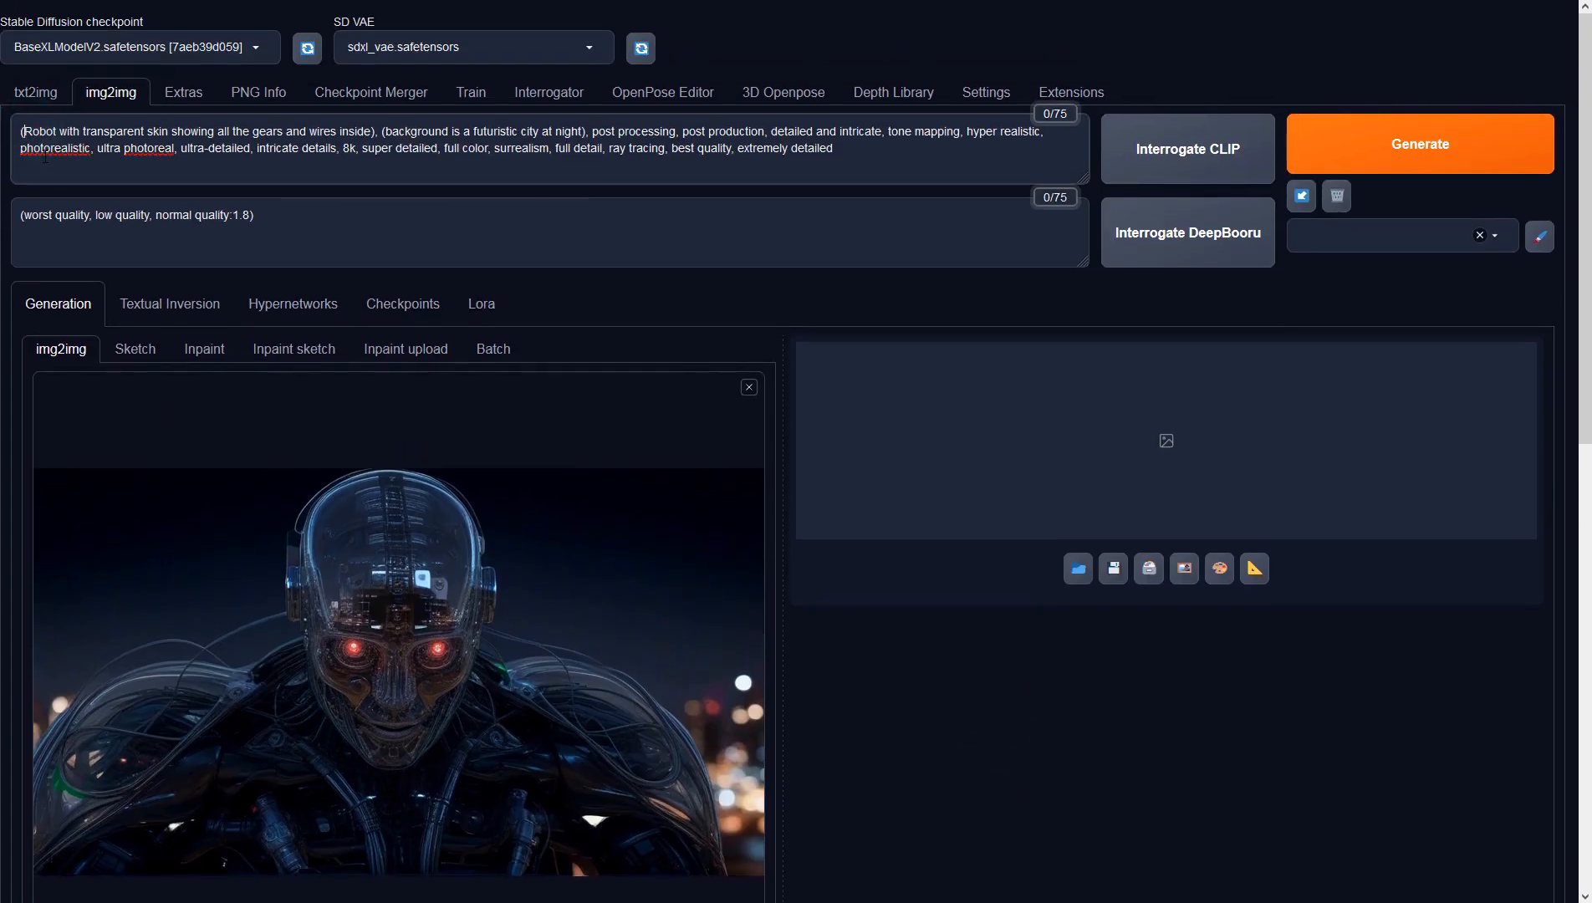
pyautogui.write('Glowing multi')
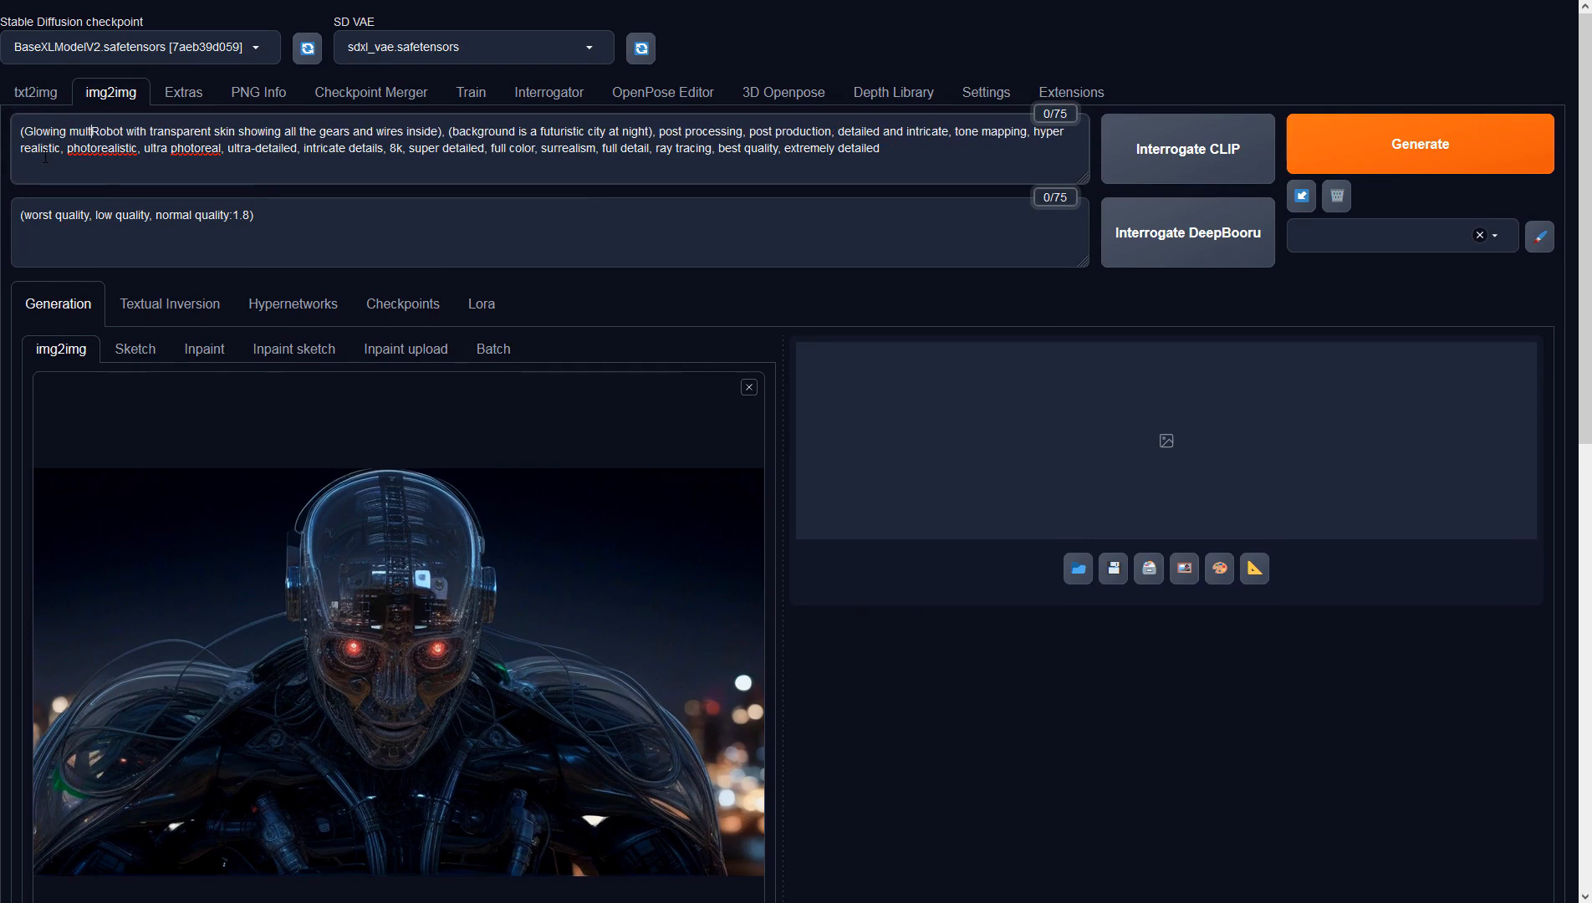
pyautogui.write('-color')
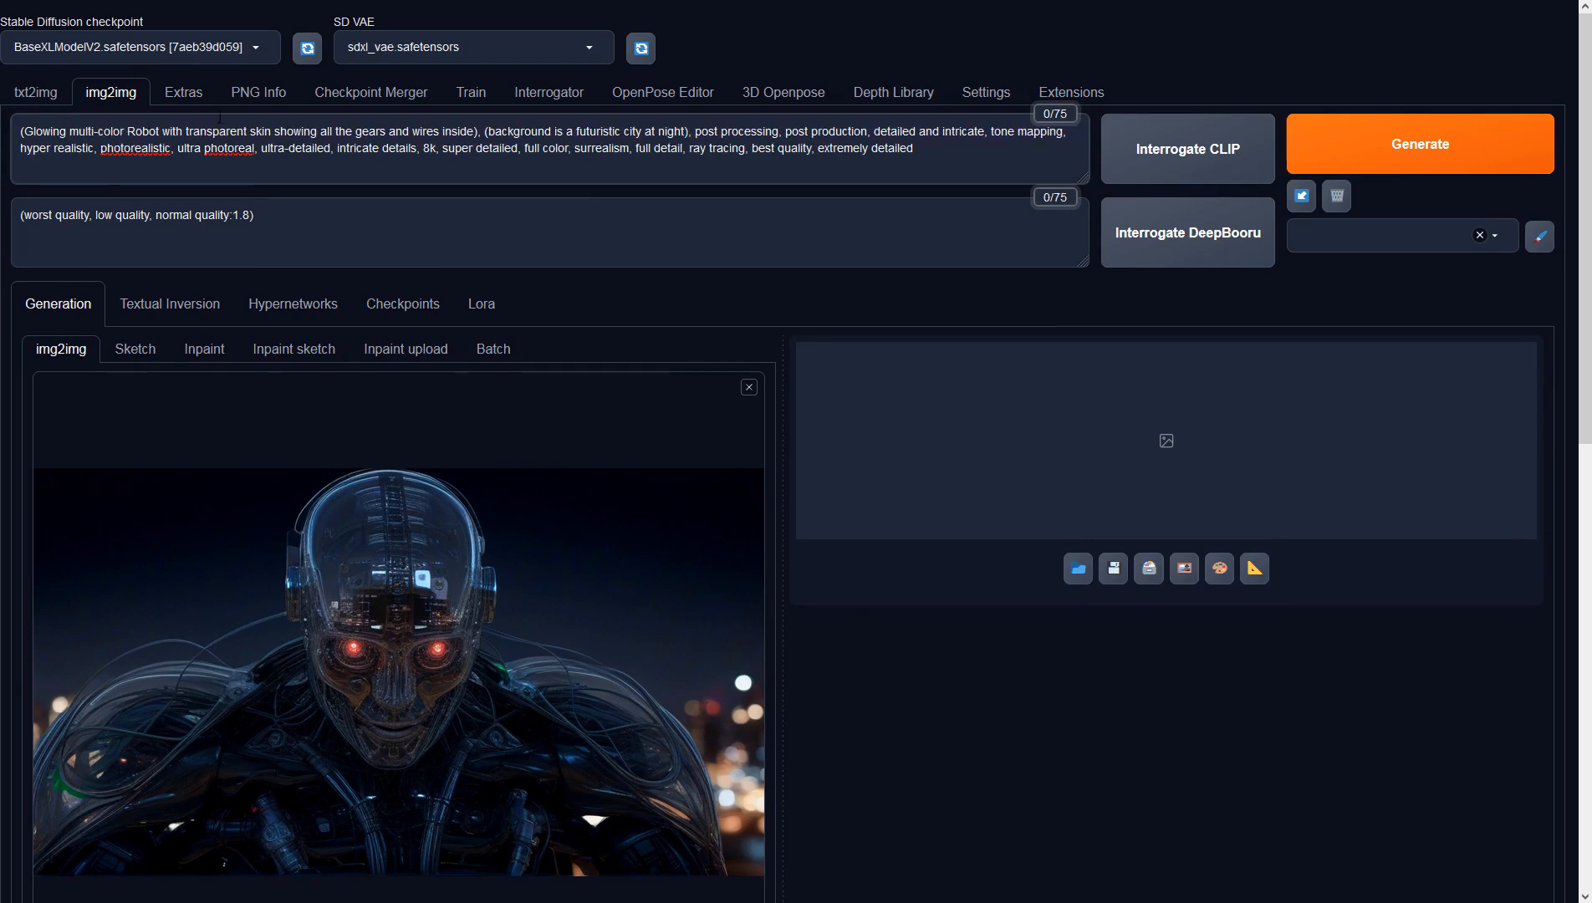
# Generate the multi-color robot with img2img, inspect it at full size and reuse it as the img2img source image.
pyautogui.click(1405, 167)
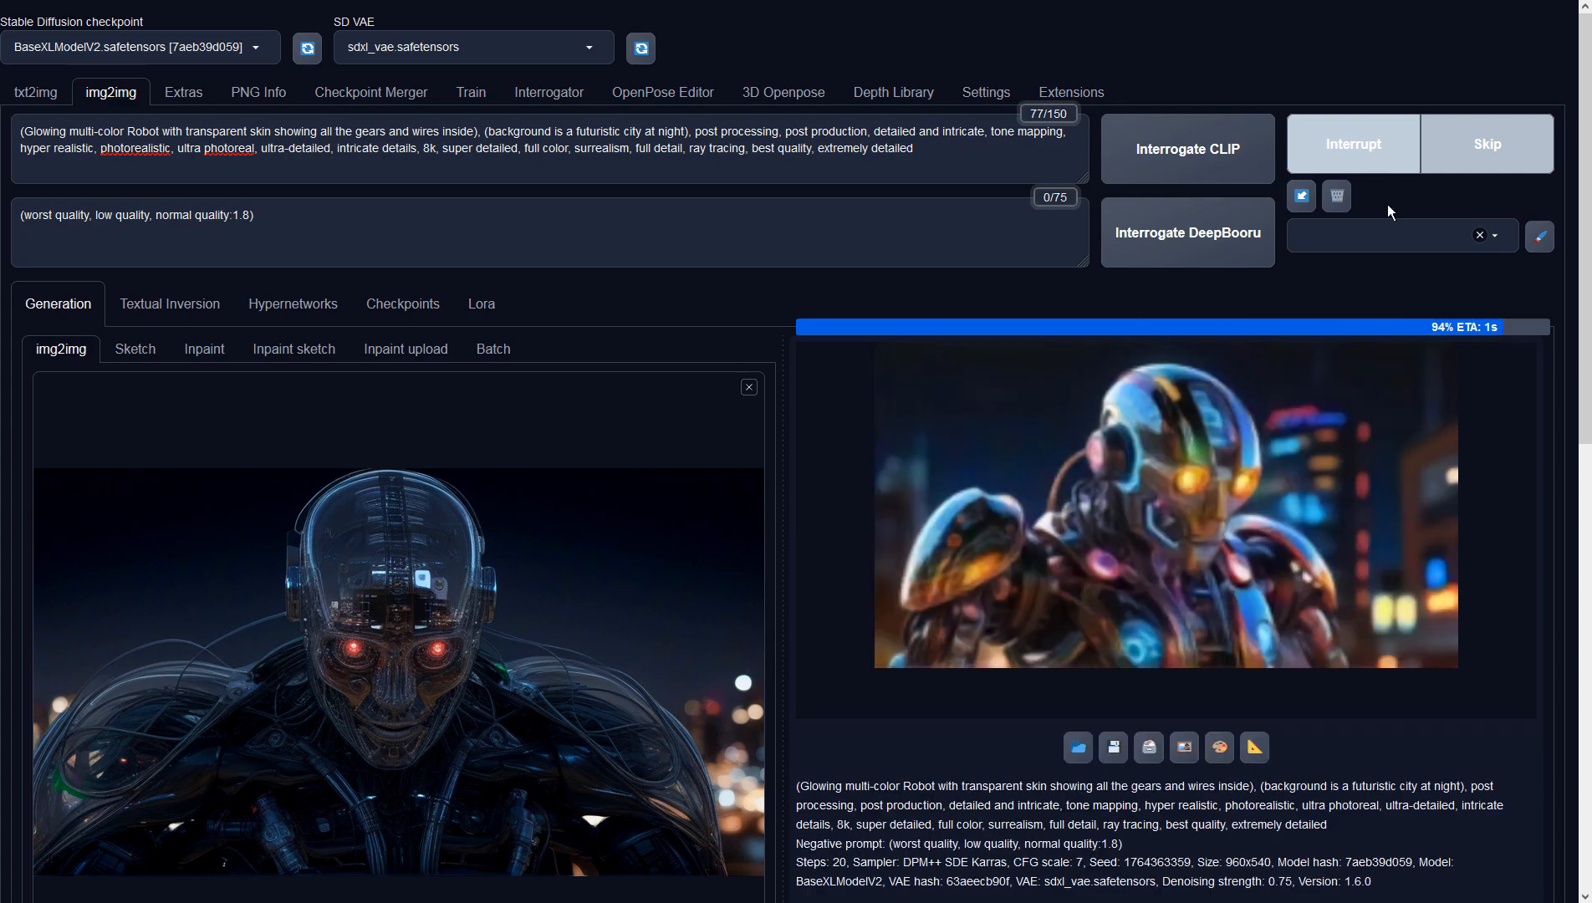
pyautogui.click(1345, 517)
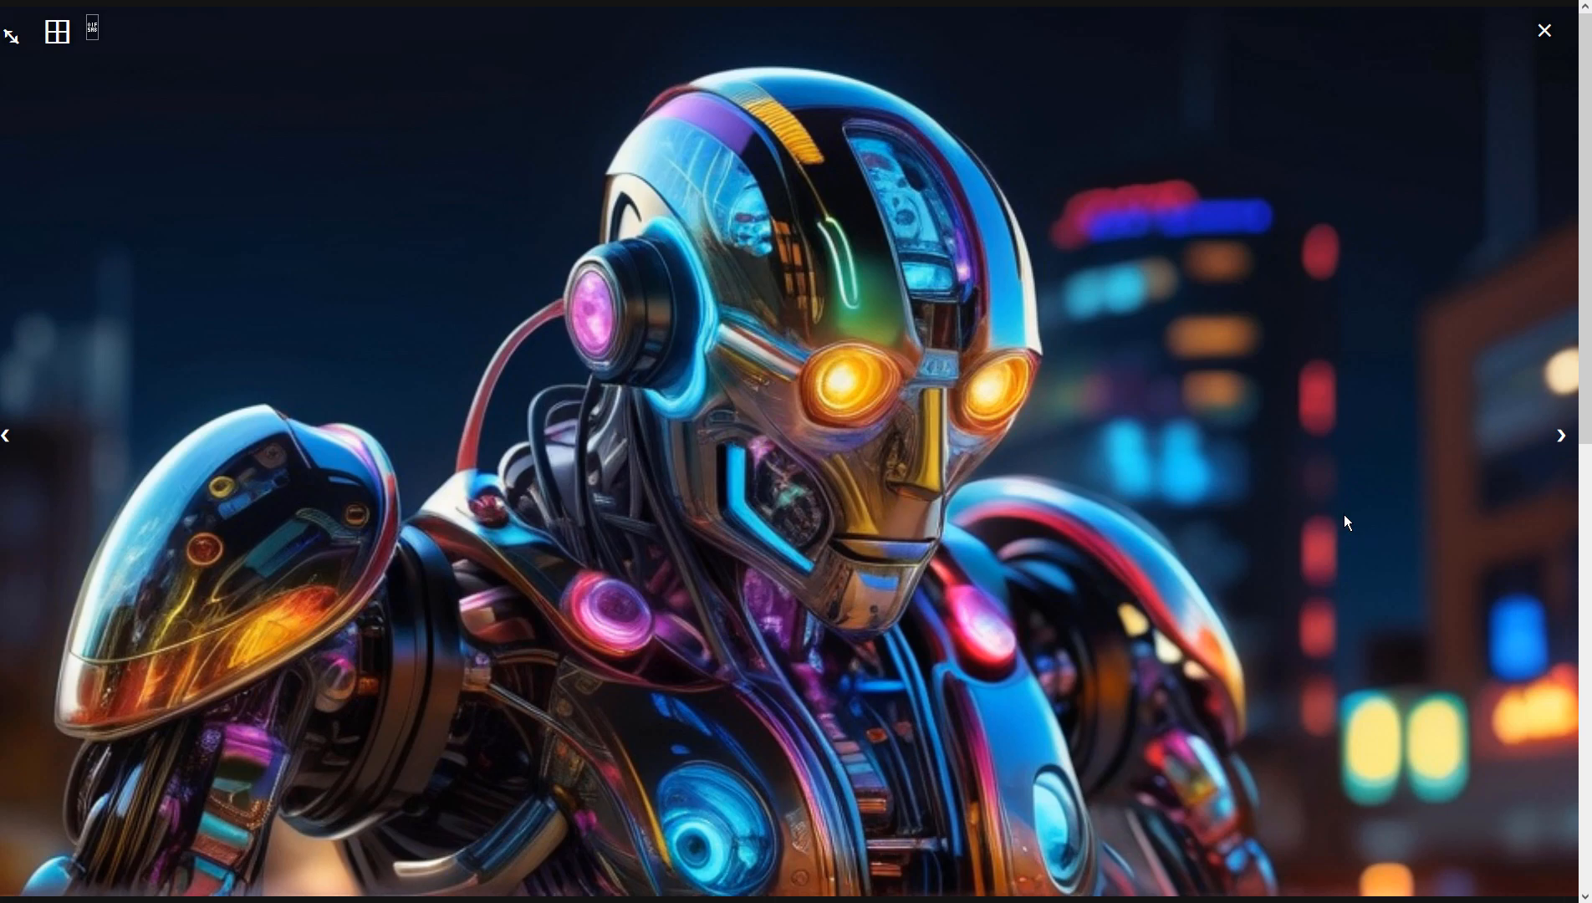
pyautogui.click(1345, 516)
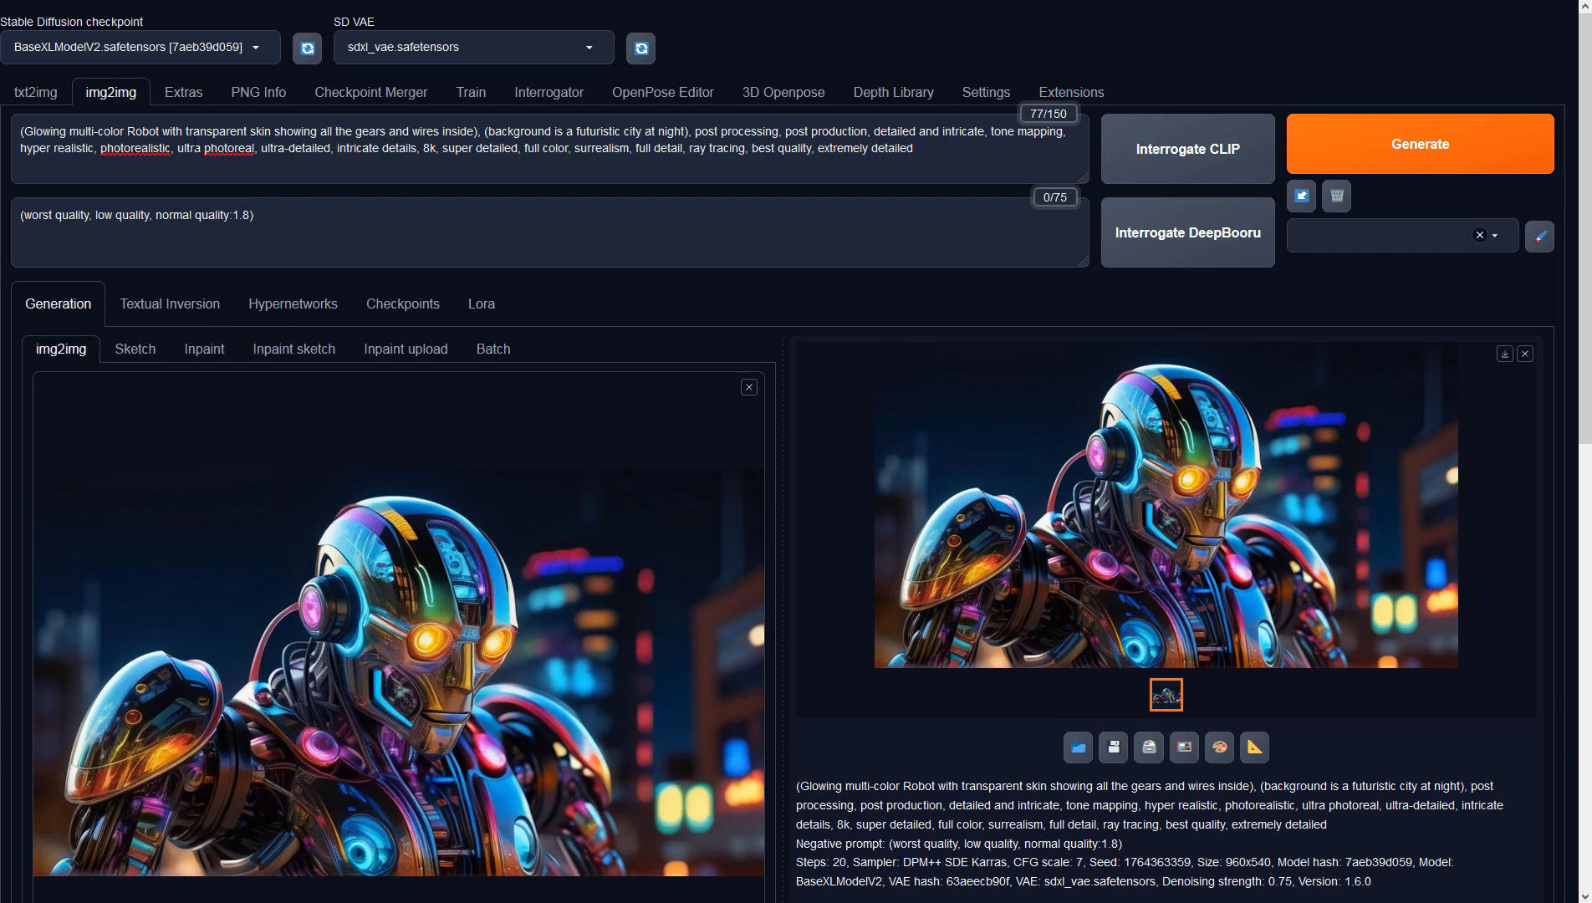
# Replace "Robot" with "angry cyborg" in the img2img prompt, generate the image and inspect it at full size.
pyautogui.doubleClick(142, 132)
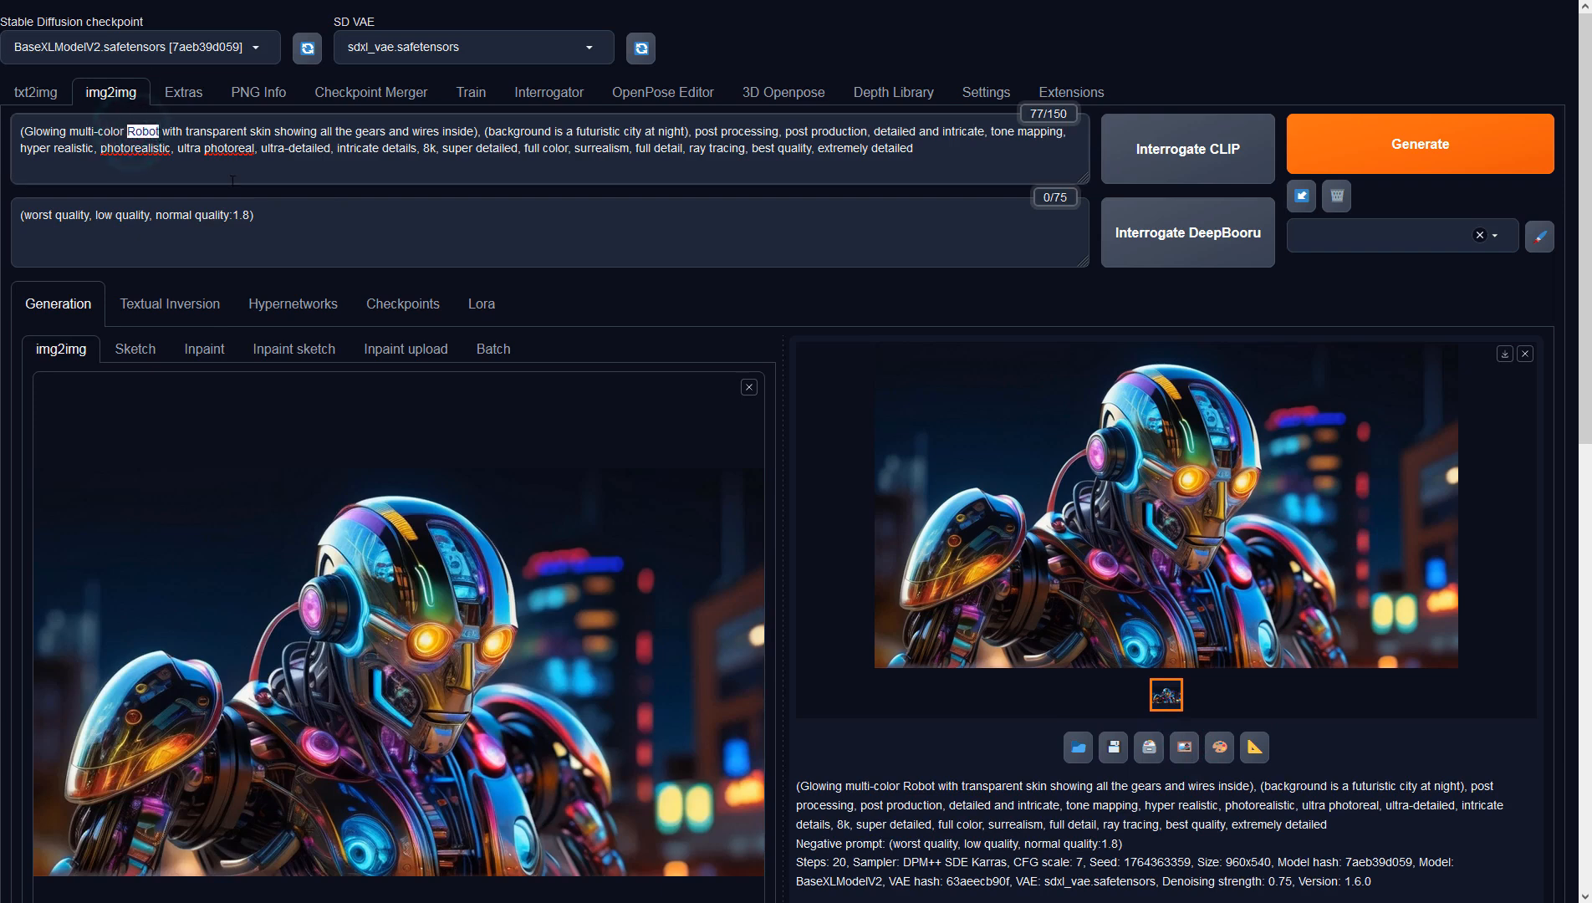
pyautogui.write('angry cyborg')
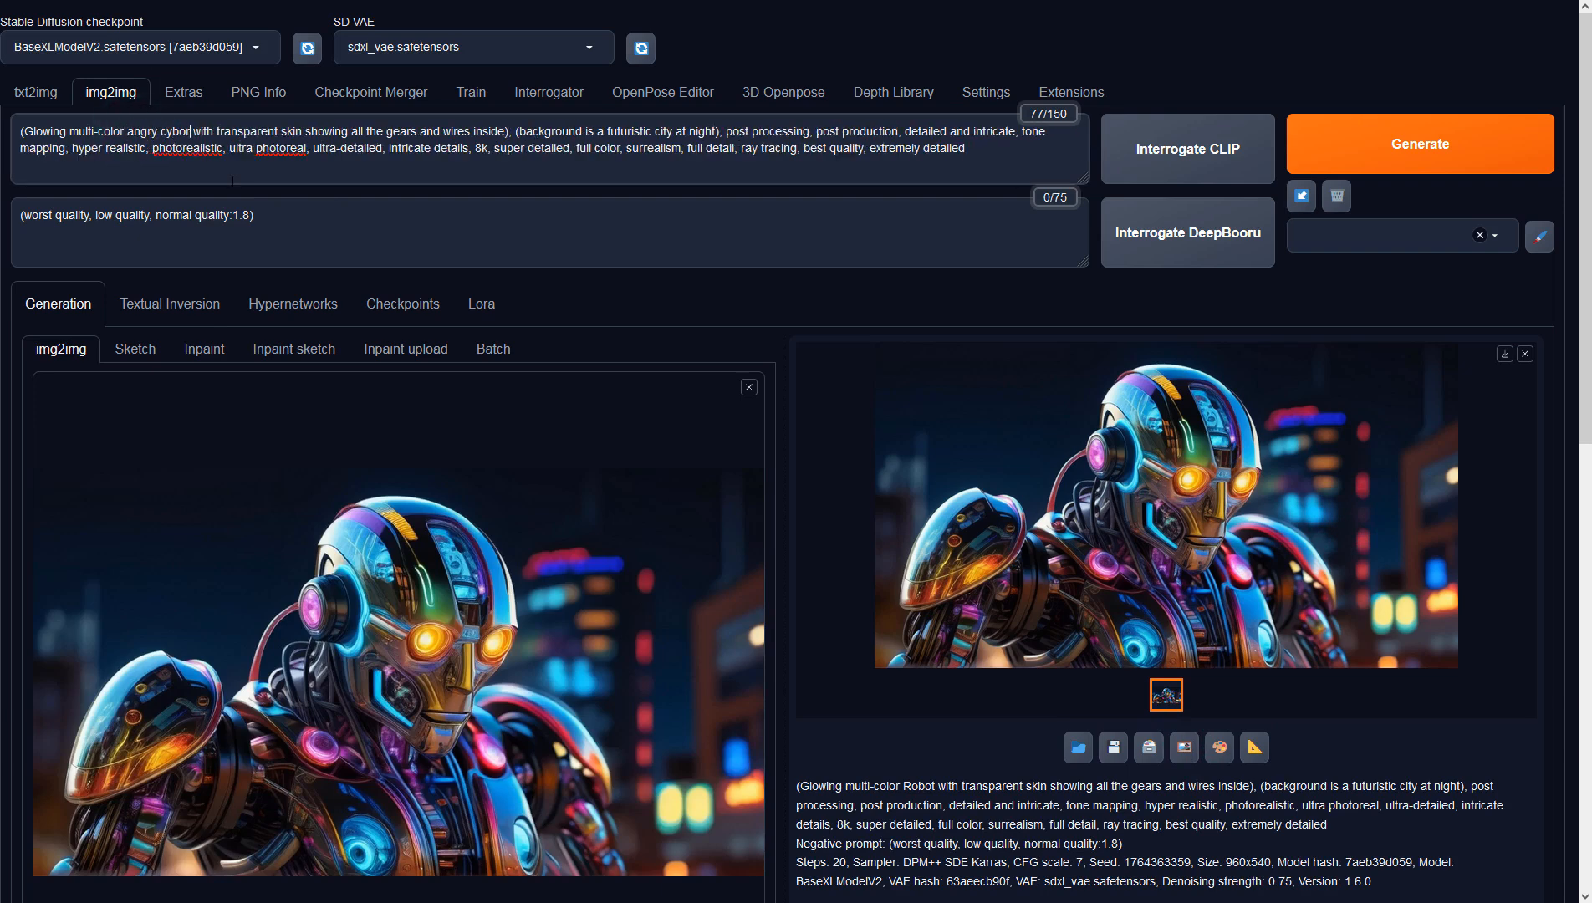
pyautogui.click(1373, 152)
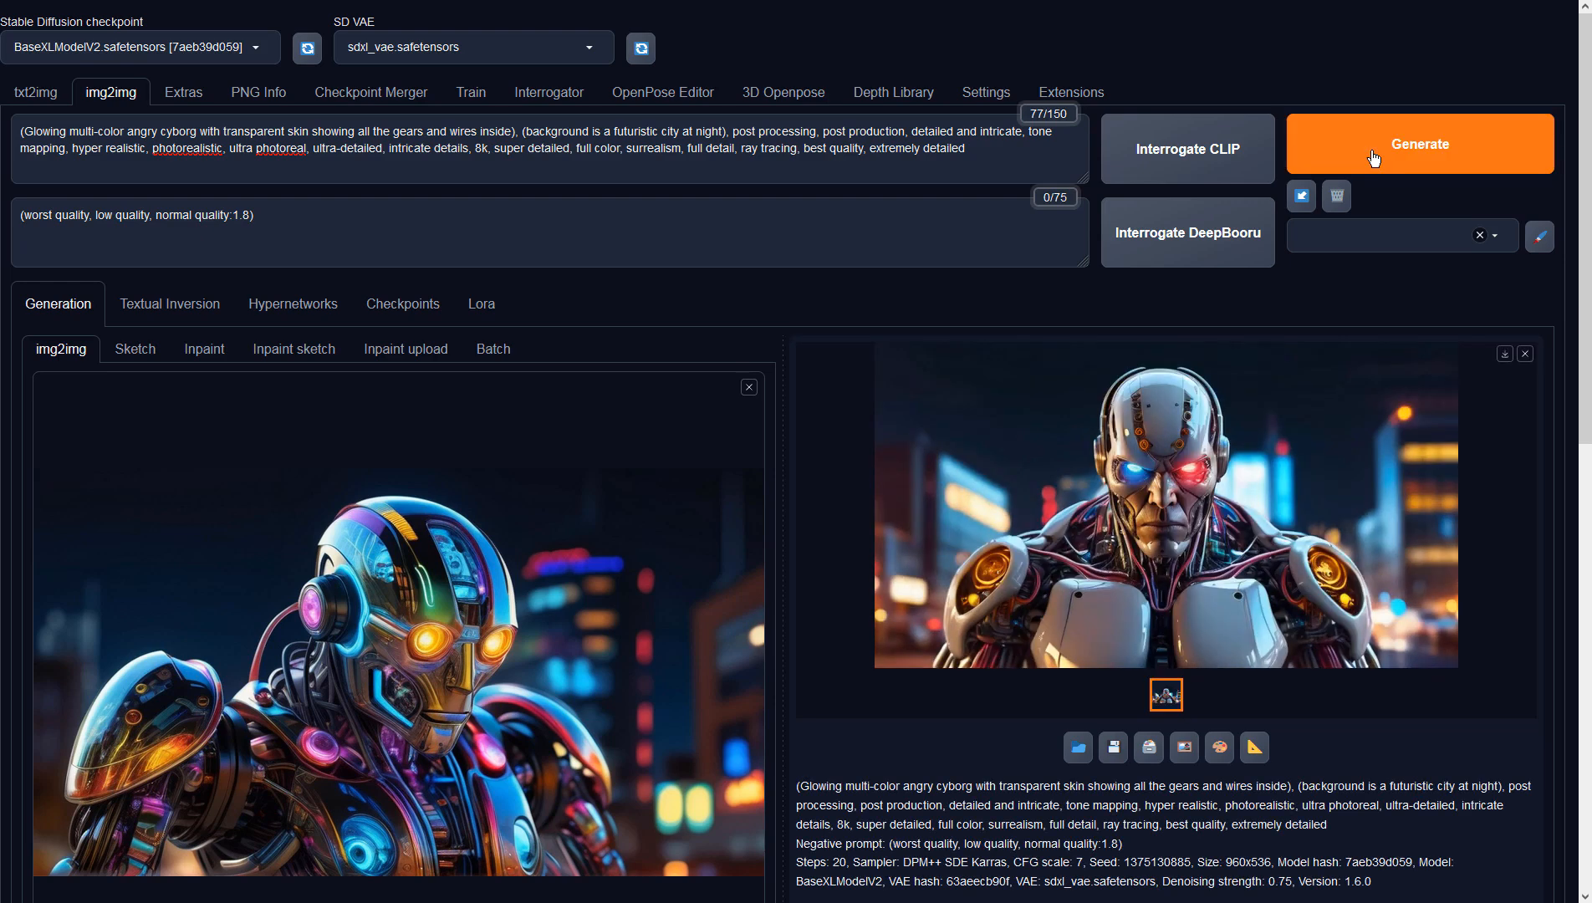
pyautogui.click(1341, 409)
pyautogui.click(1342, 408)
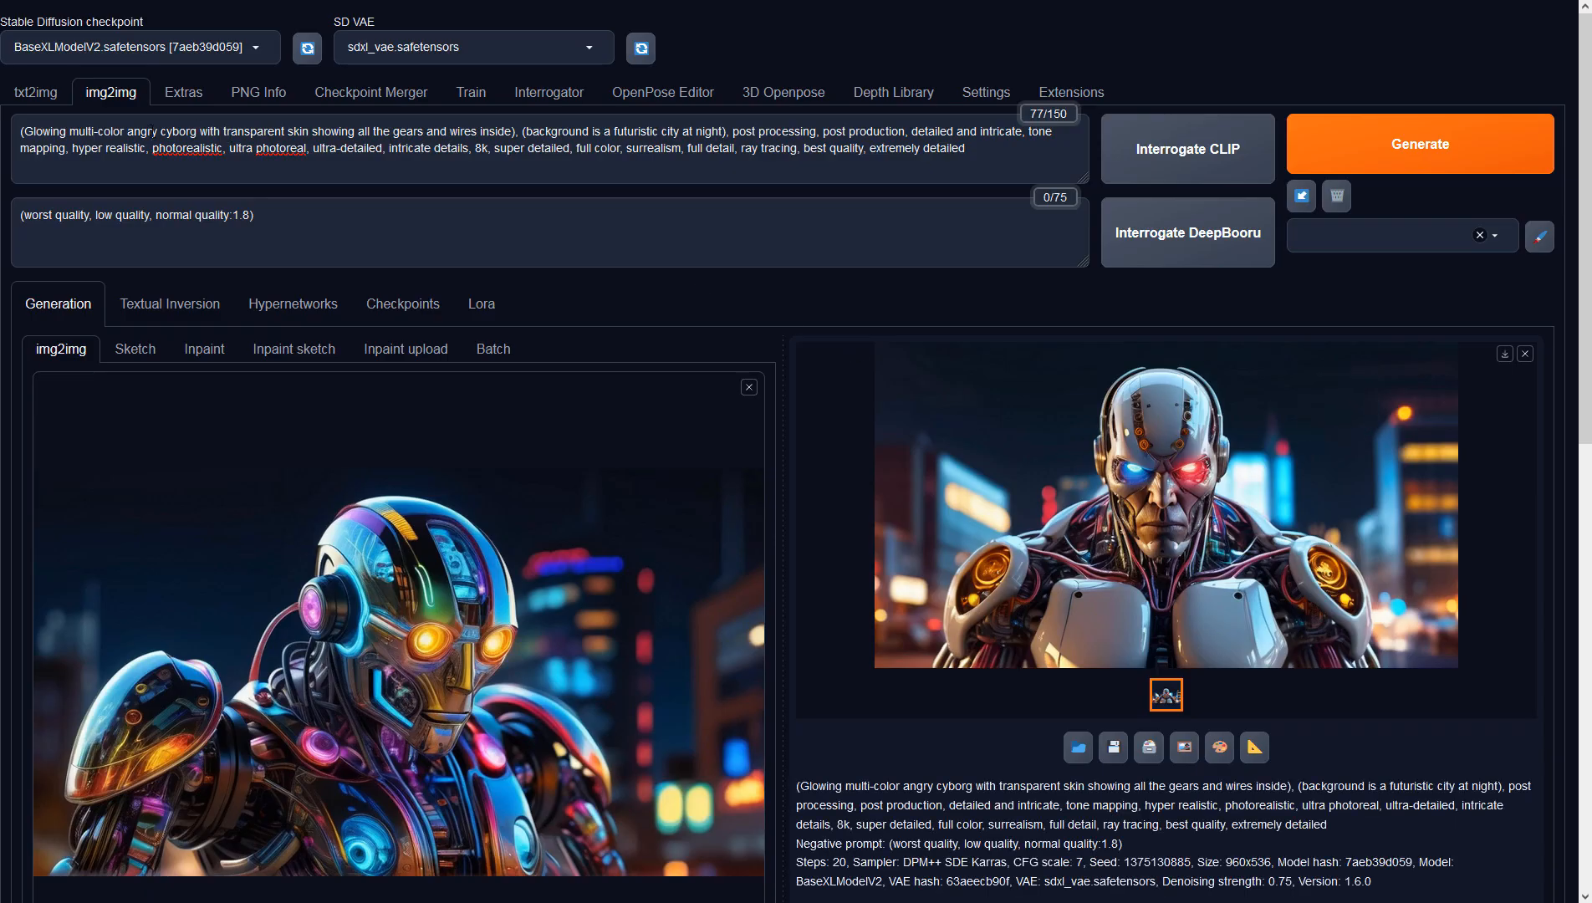
# Replace "angry cyborg" with "robot" in the prompt, generate a new image and inspect it at full size.
pyautogui.moveTo(127, 131); pyautogui.dragTo(196, 131)
pyautogui.write('robot')
pyautogui.click(1455, 161)
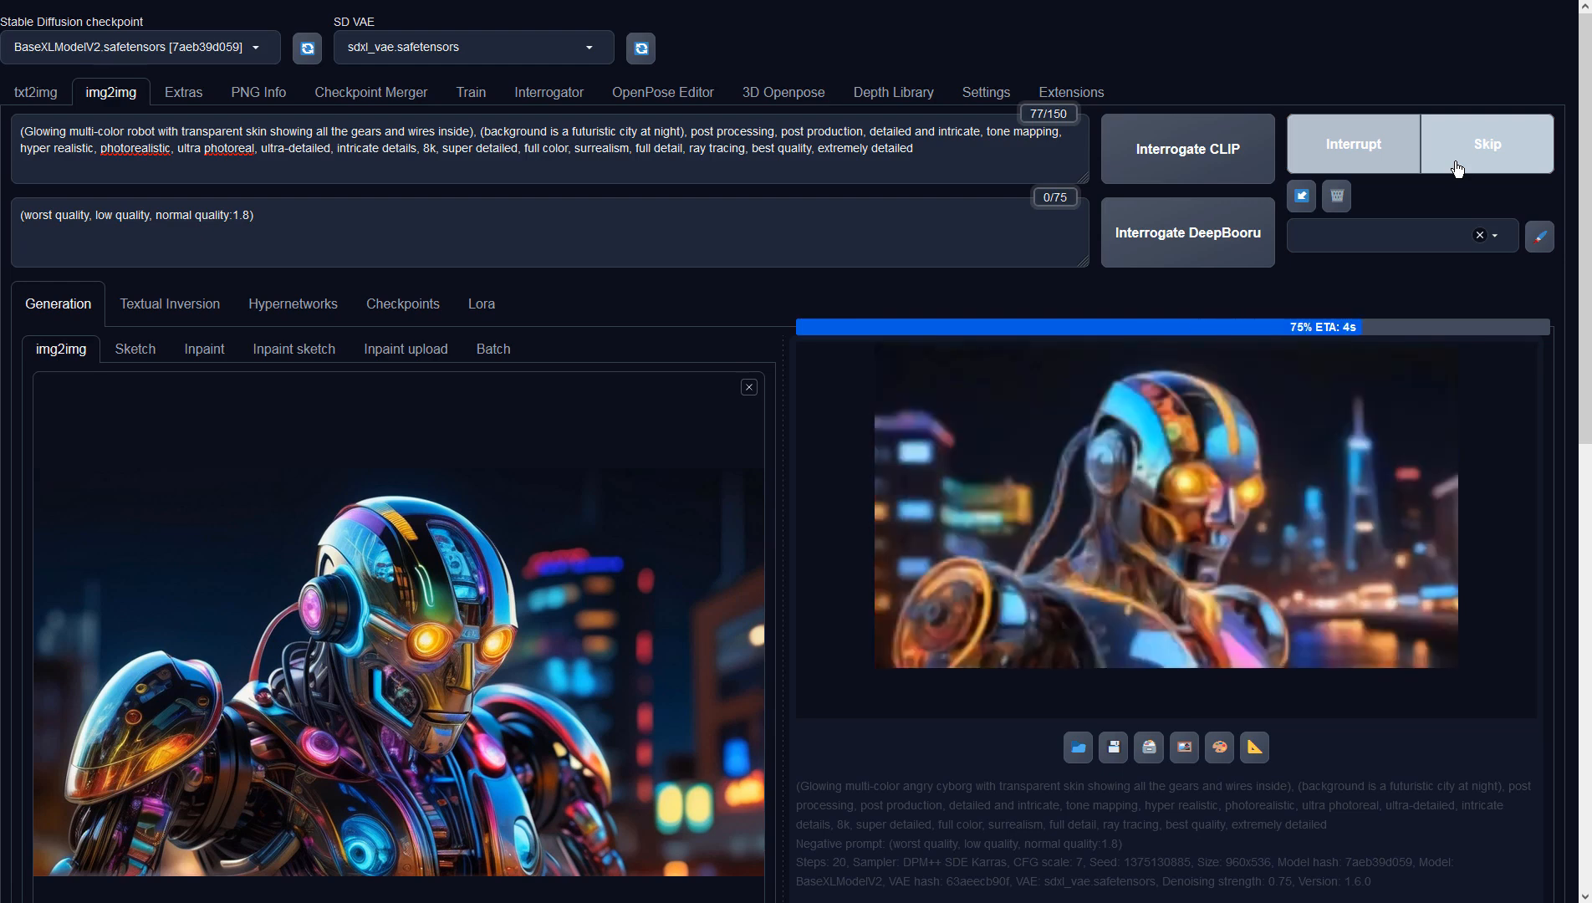
pyautogui.click(1360, 521)
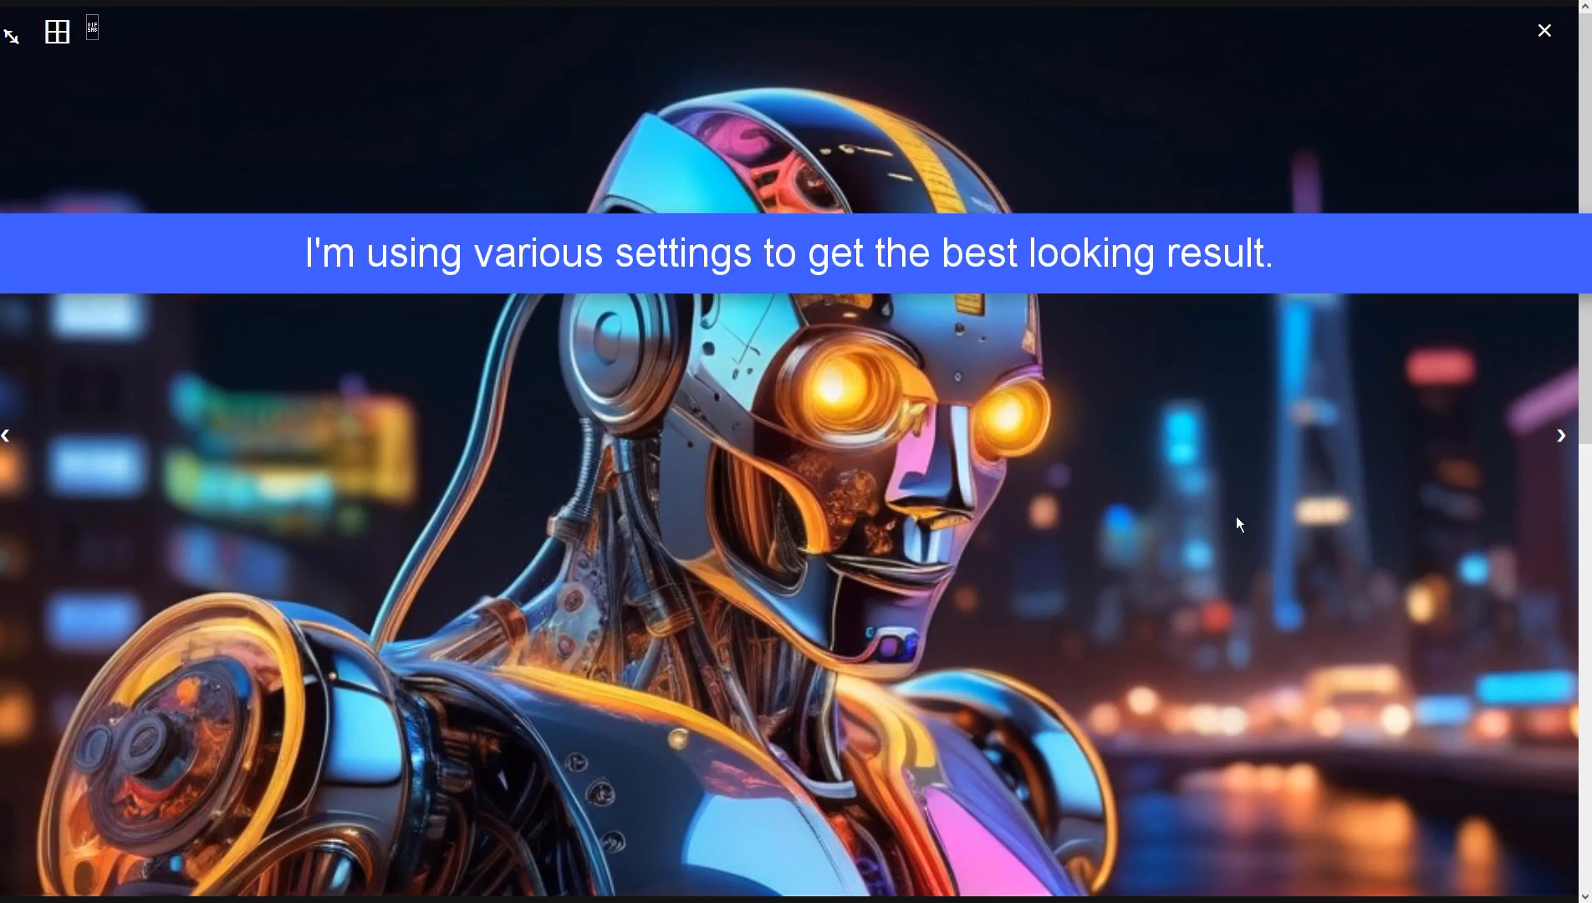
pyautogui.click(1077, 559)
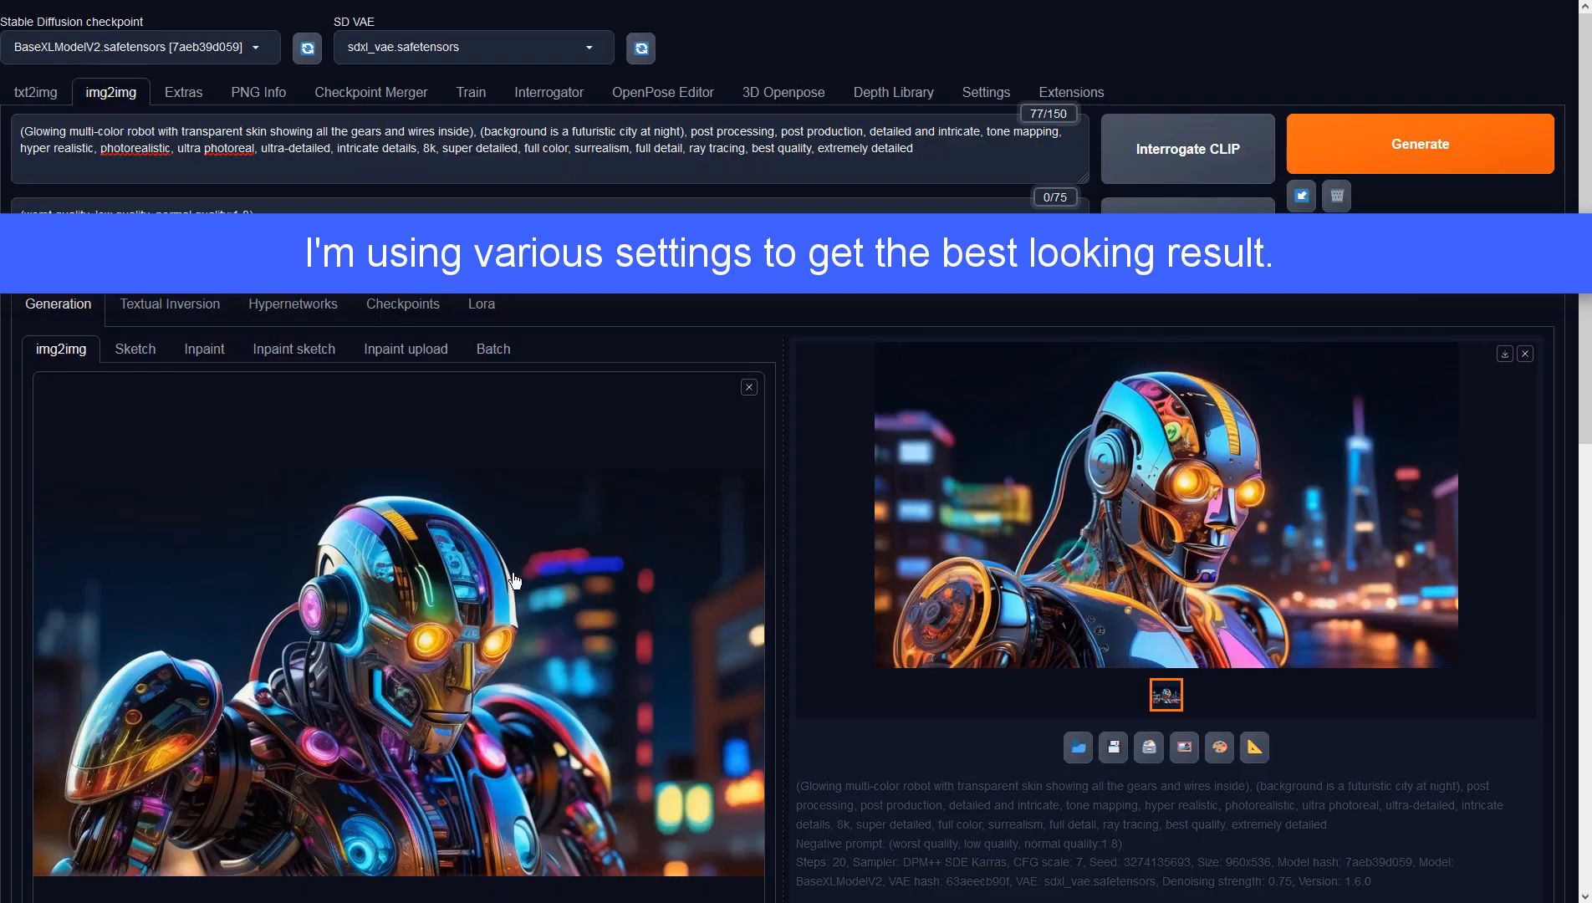
# Set the sampling steps to 80, generate the robot with img2img and inspect the image at full size.
pyautogui.scroll(-10, 508, 576)
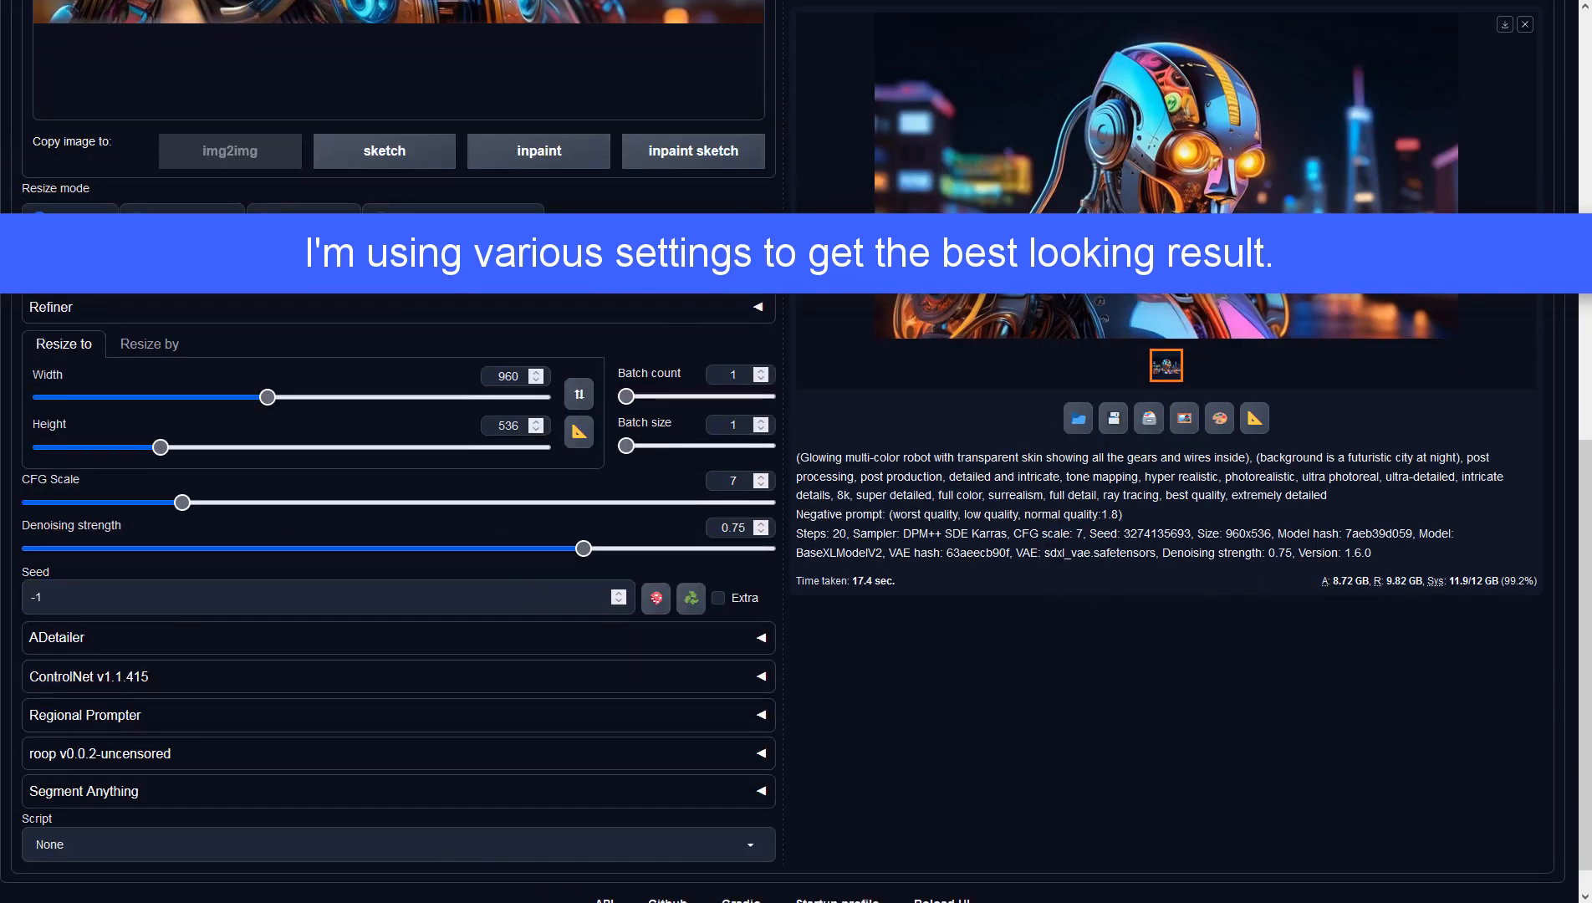
pyautogui.moveTo(630, 266); pyautogui.dragTo(599, 266)
pyautogui.scroll(7, 1243, 559)
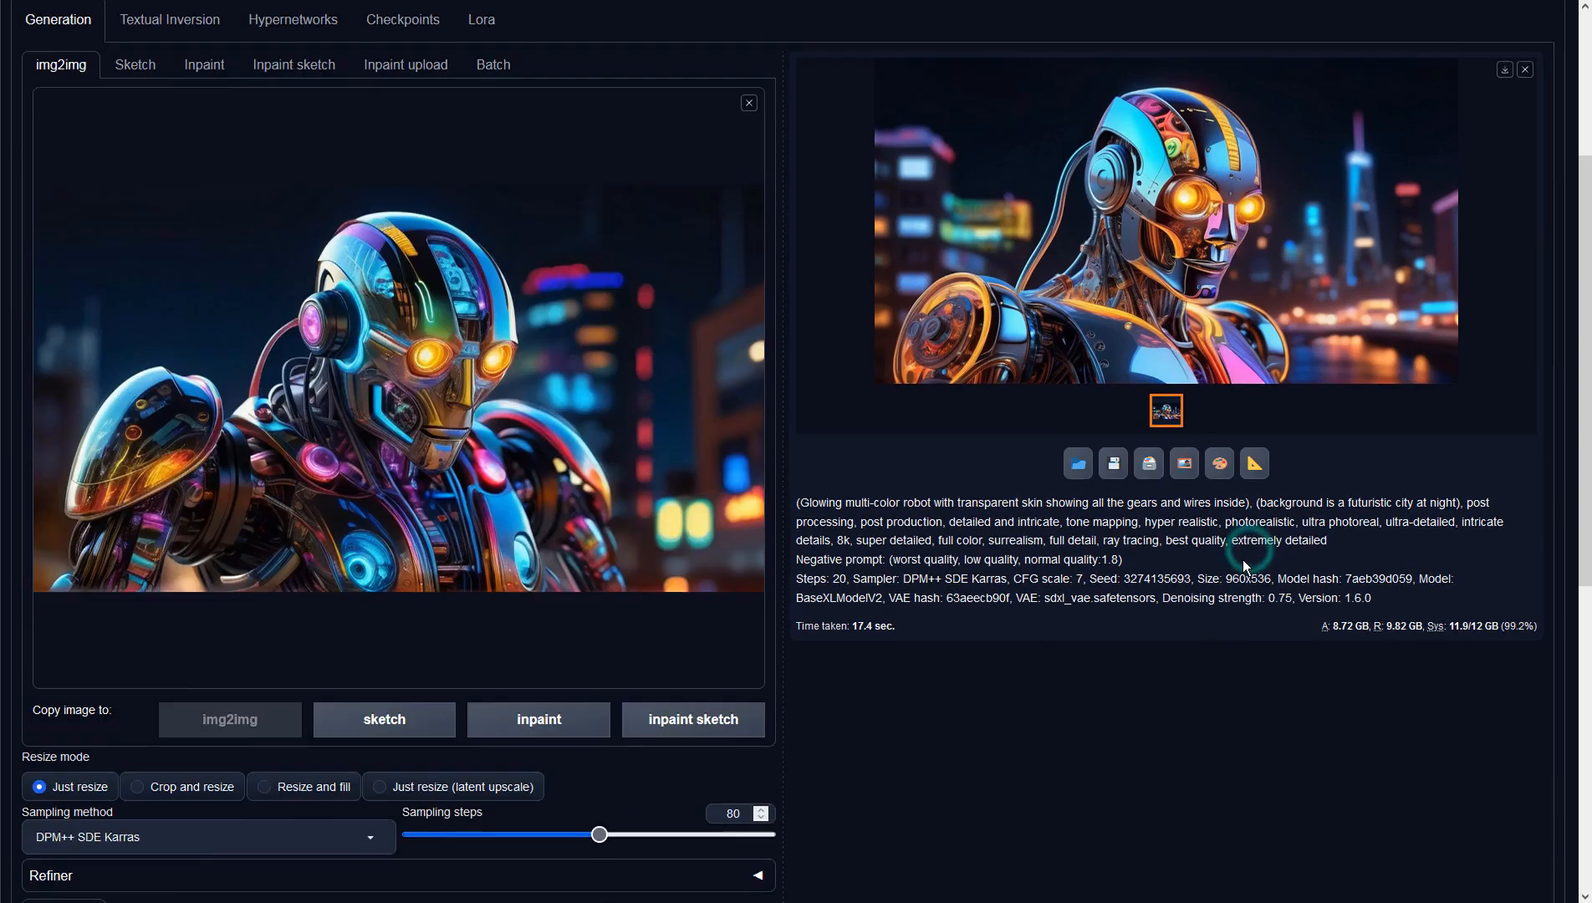
pyautogui.scroll(3, 1243, 559)
pyautogui.click(1358, 156)
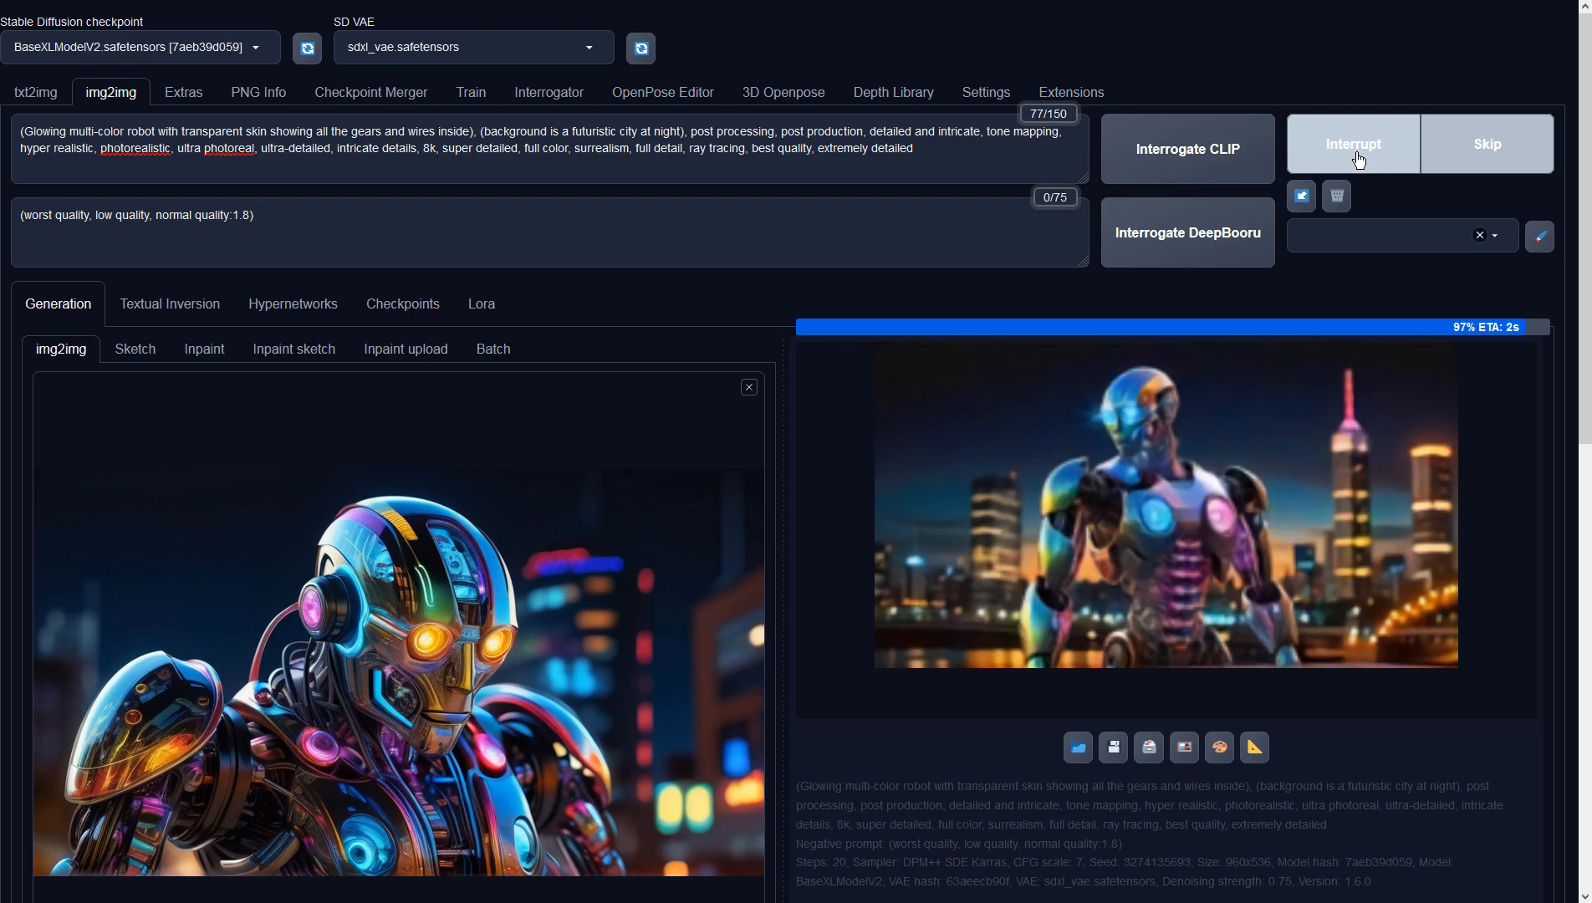
pyautogui.click(1230, 470)
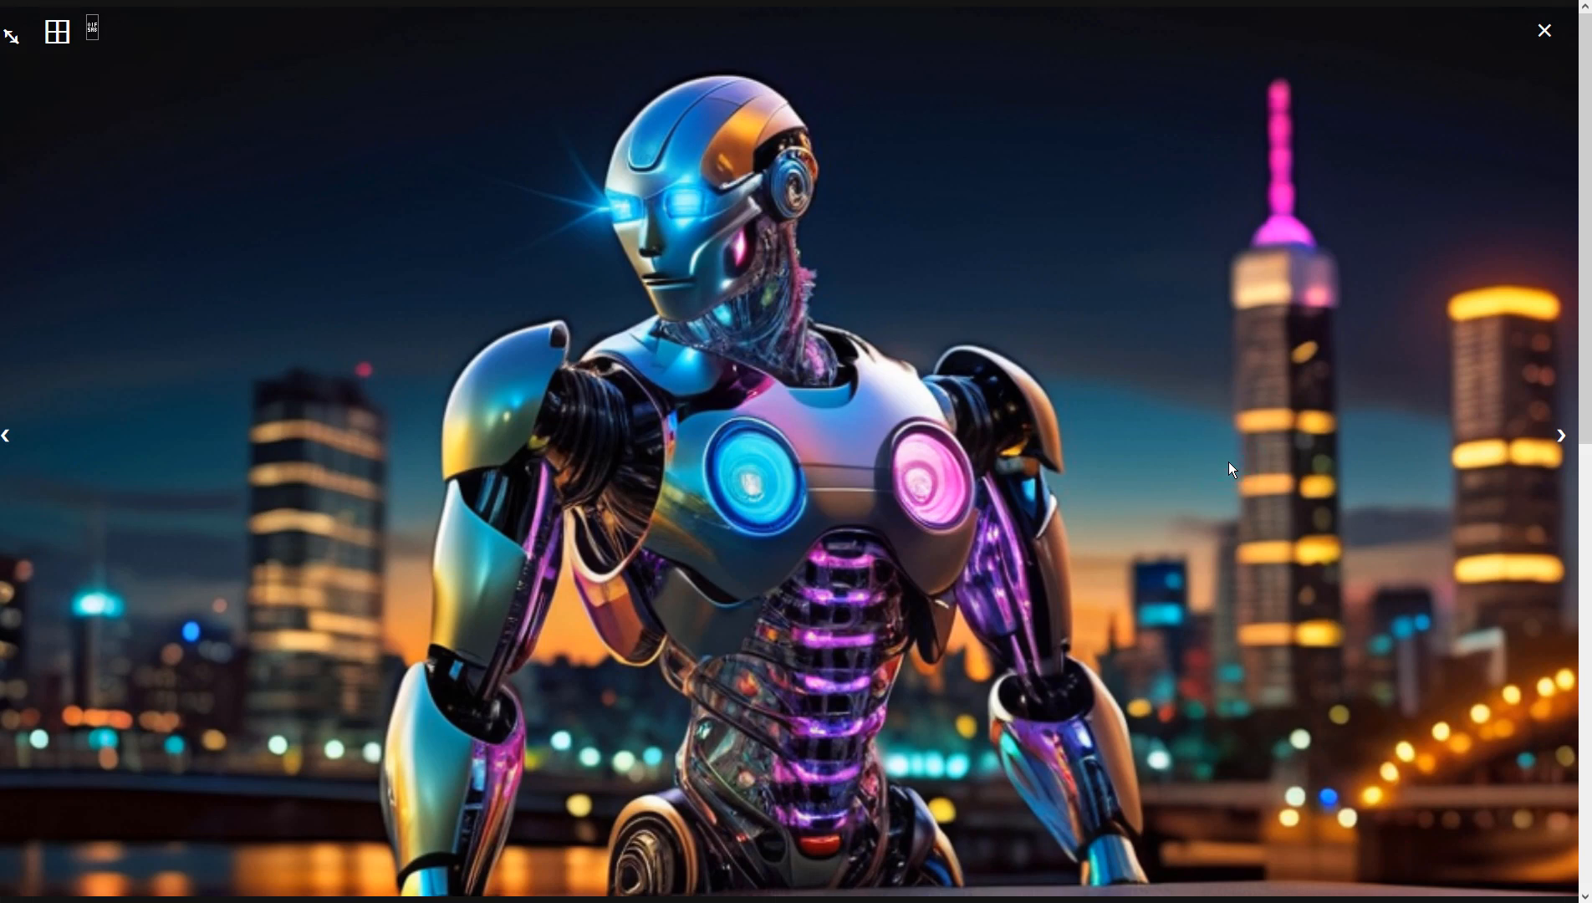
pyautogui.click(1231, 470)
# Lower the denoising strength to 0.6 and the sampling steps to 45.
pyautogui.scroll(-6, 490, 594)
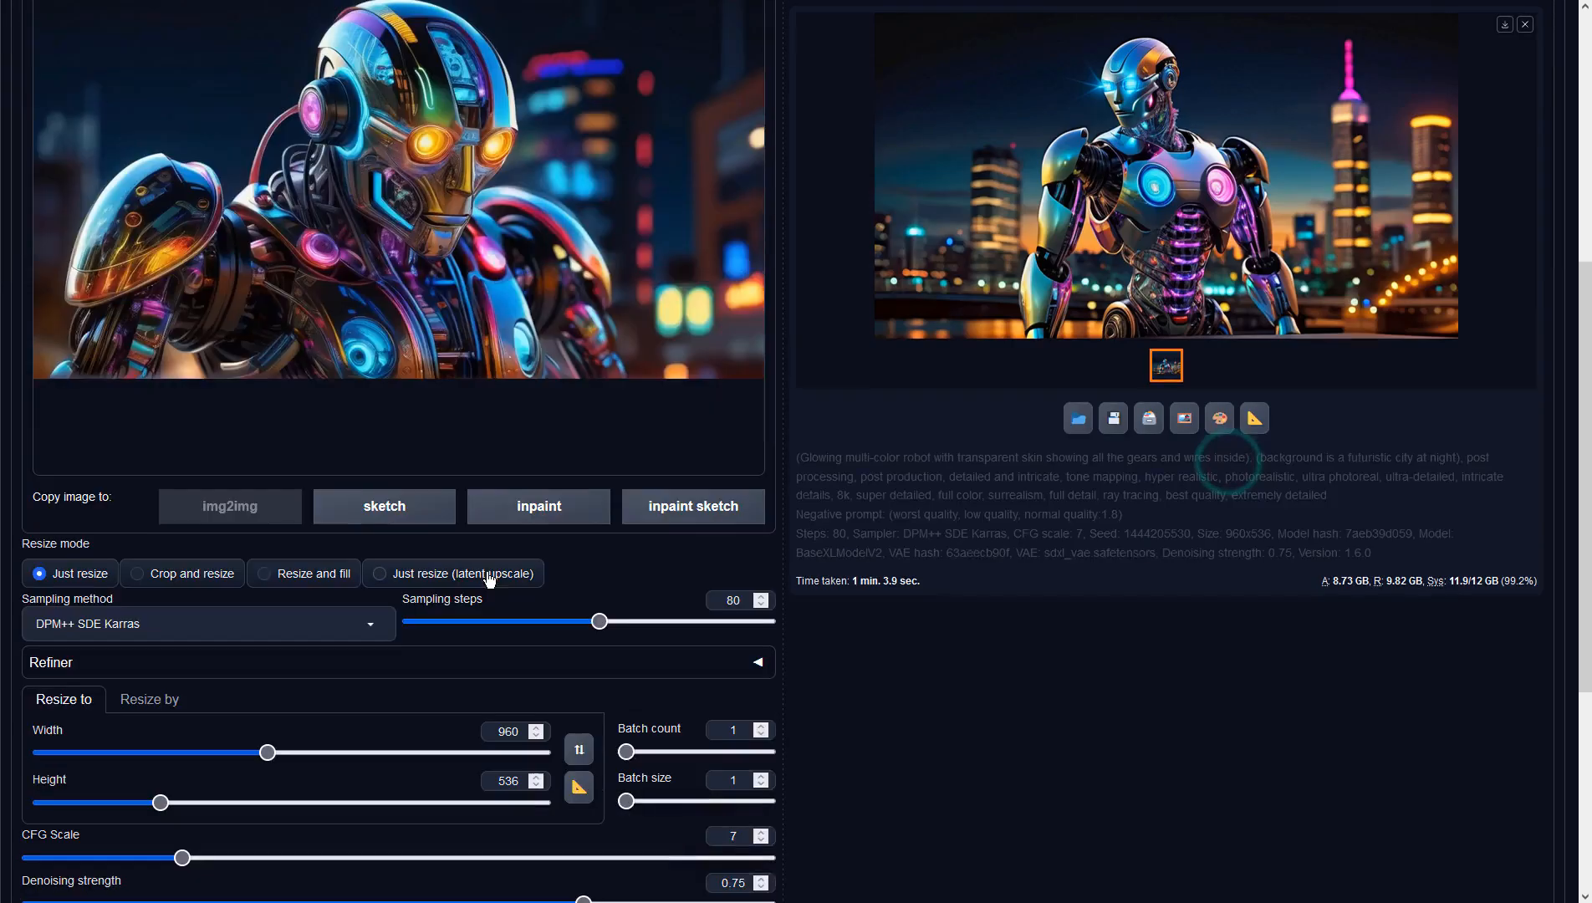
pyautogui.scroll(-4, 490, 598)
pyautogui.moveTo(584, 509); pyautogui.dragTo(494, 512)
pyautogui.scroll(10, 988, 522)
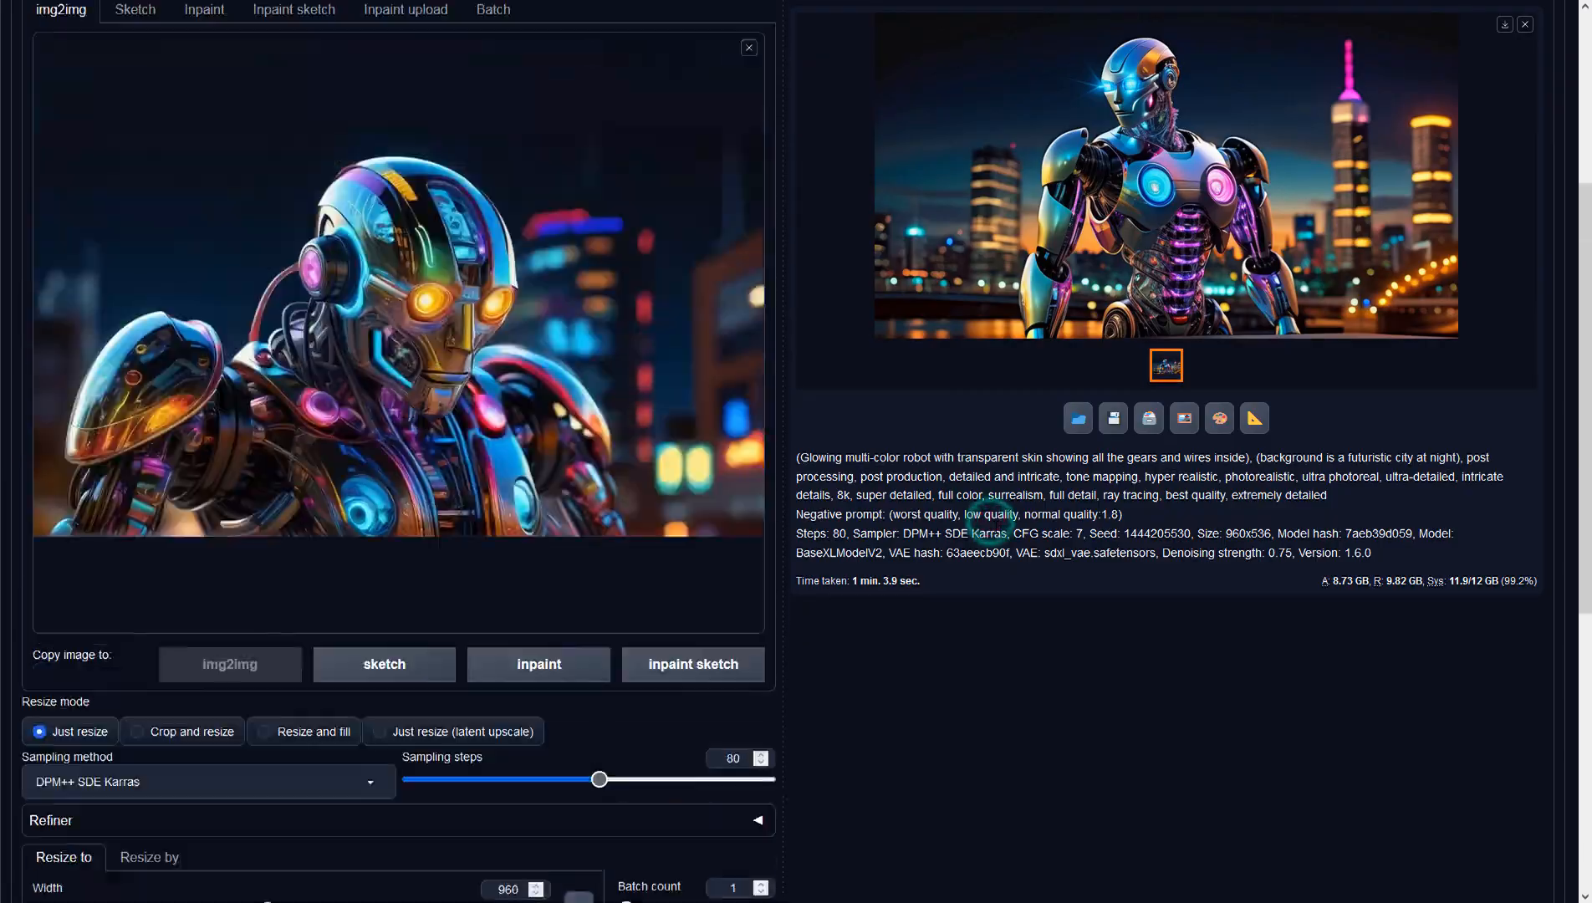
pyautogui.scroll(-6, 987, 534)
pyautogui.moveTo(600, 549); pyautogui.dragTo(516, 550)
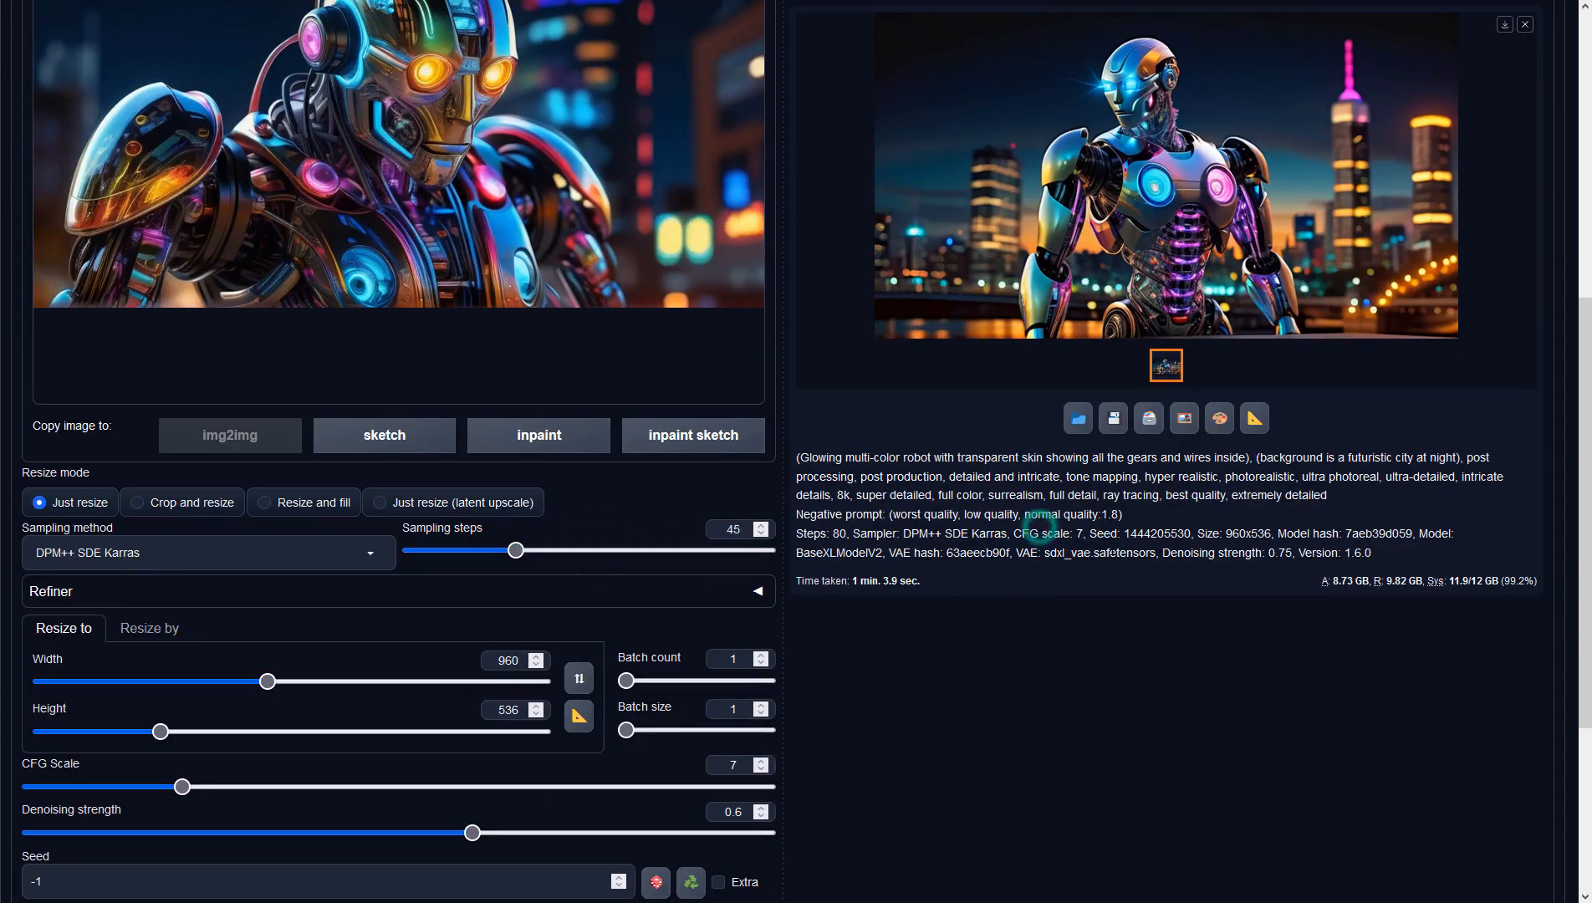
# Switch the sampling method to DPM++ 2M Karras, generate the robot and inspect the image at full size.
pyautogui.scroll(5, 1106, 552)
pyautogui.scroll(-4, 1104, 371)
pyautogui.click(315, 552)
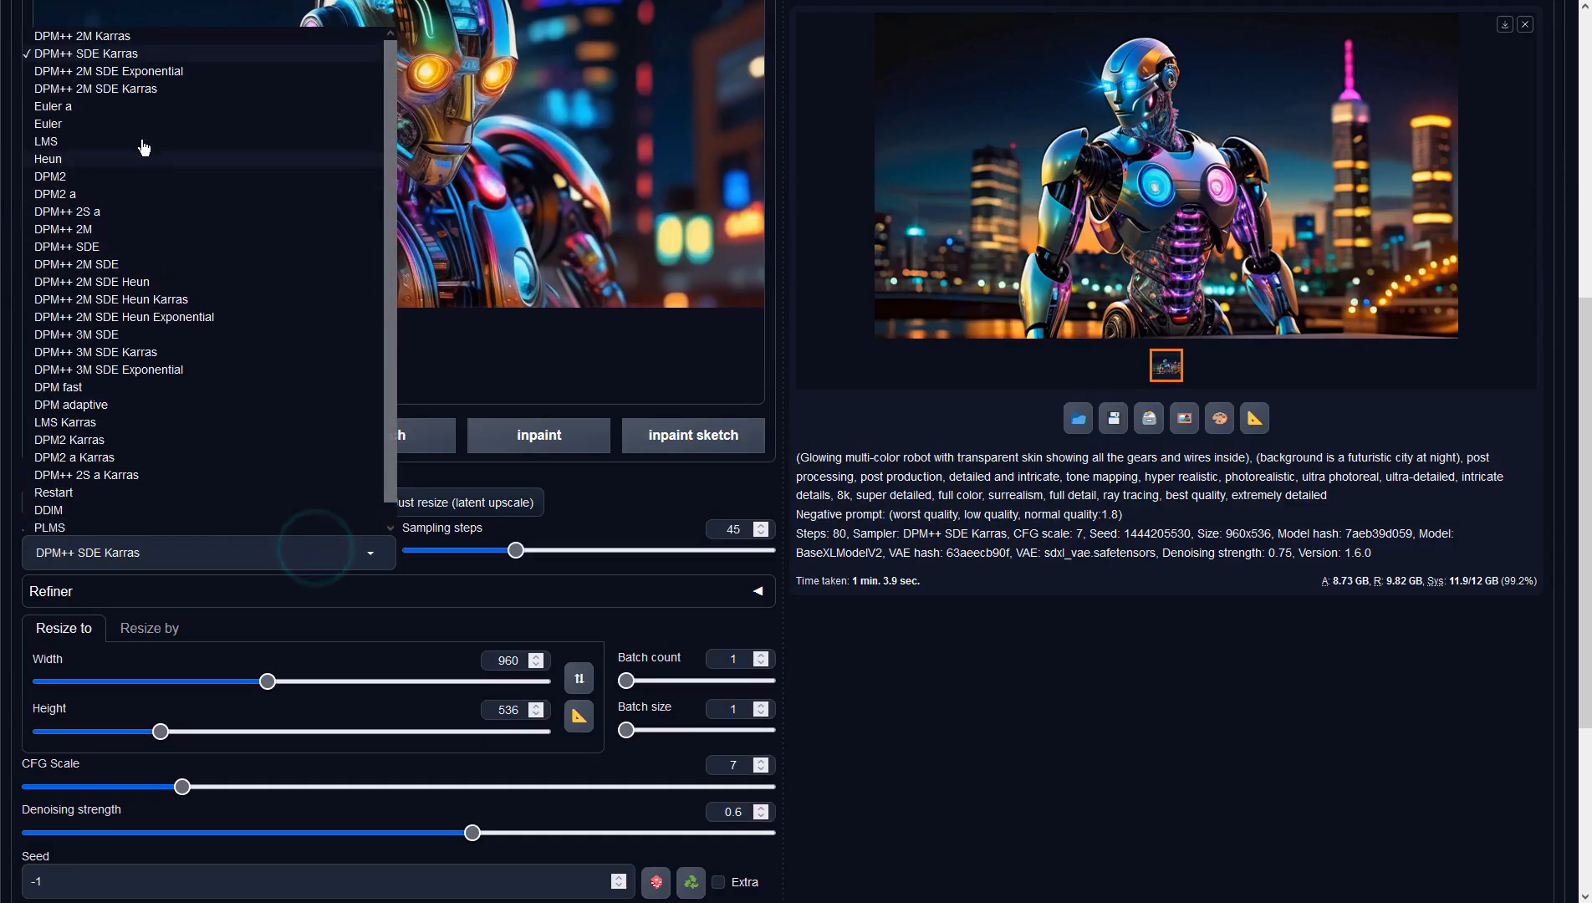
pyautogui.click(101, 36)
pyautogui.click(1171, 516)
pyautogui.scroll(4, 1171, 516)
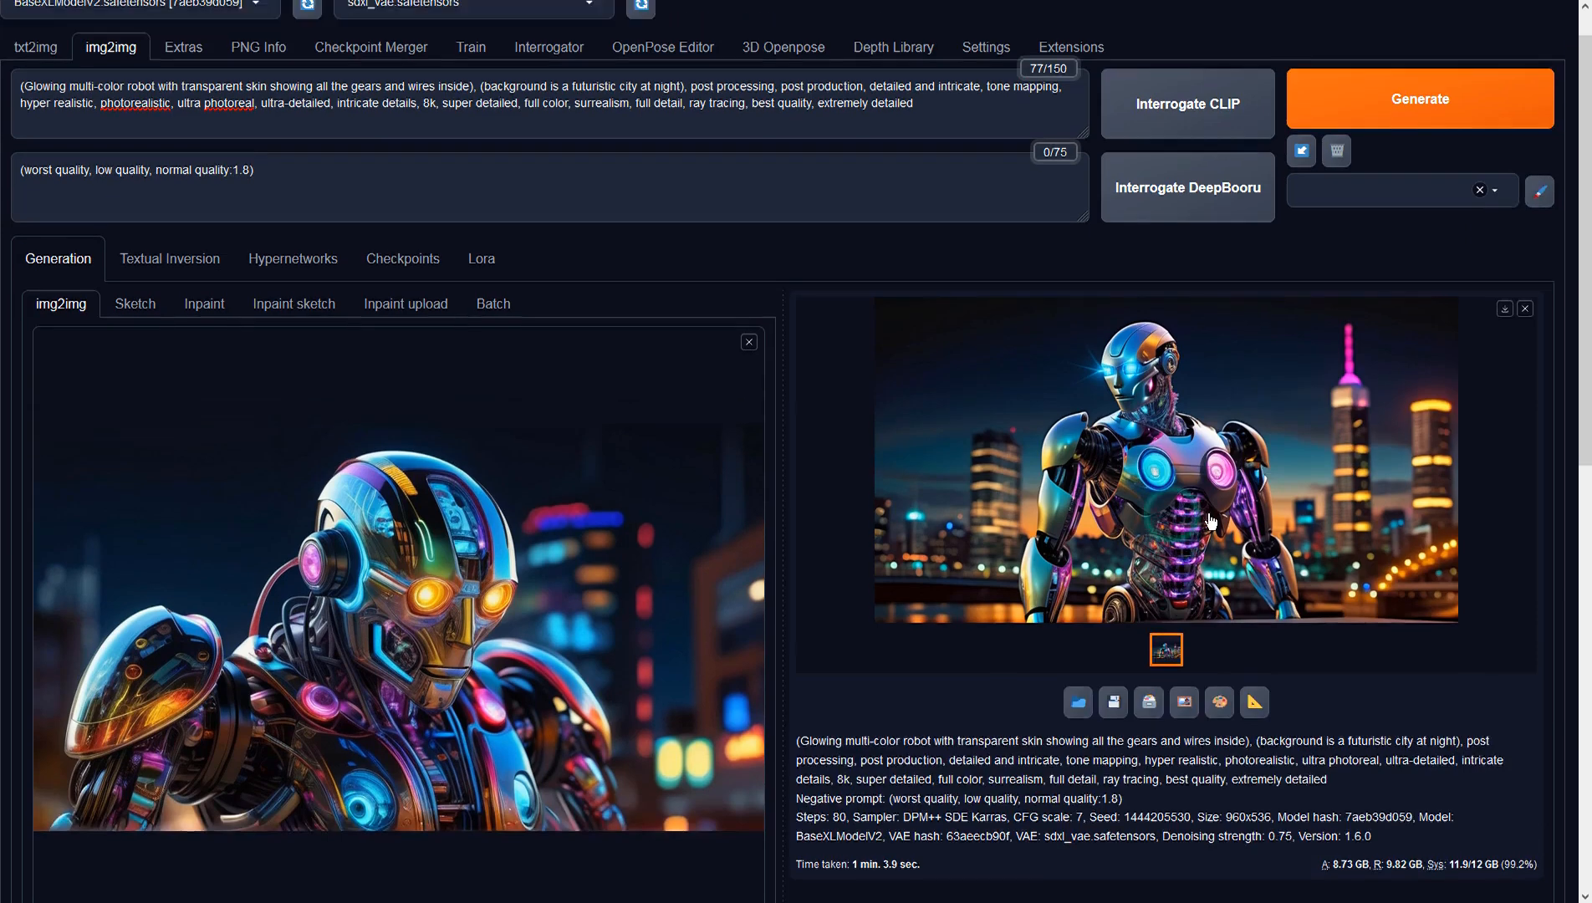
pyautogui.click(1367, 161)
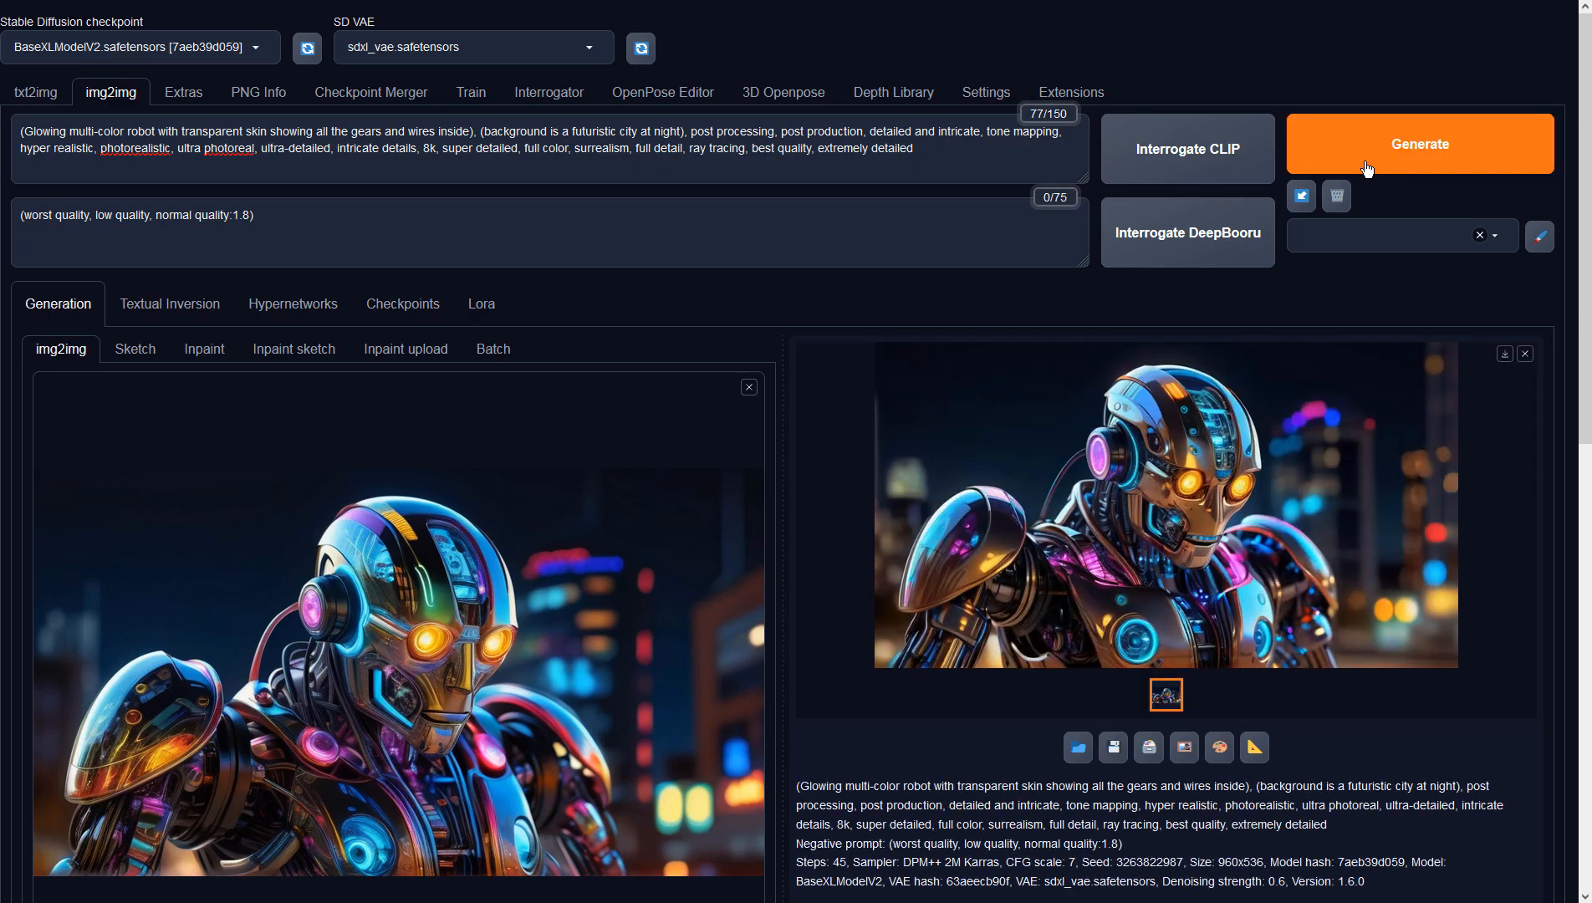
pyautogui.click(1297, 497)
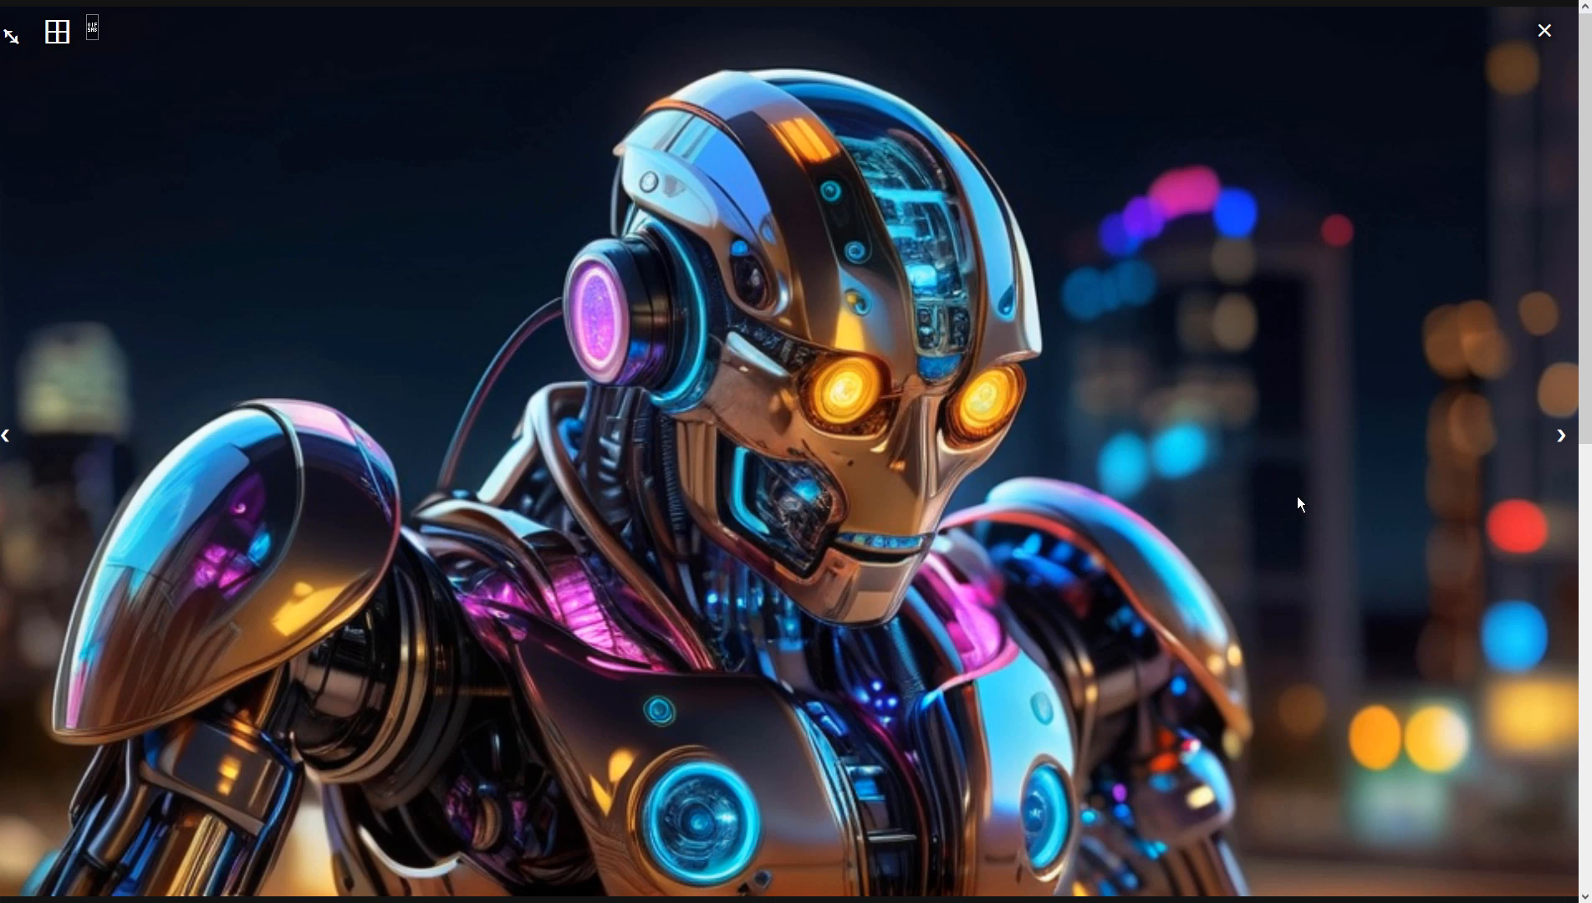
pyautogui.click(1297, 497)
# Raise the sampling steps to 100, generate the robot image again and open it at full size.
pyautogui.scroll(-4, 534, 642)
pyautogui.moveTo(512, 555); pyautogui.dragTo(652, 558)
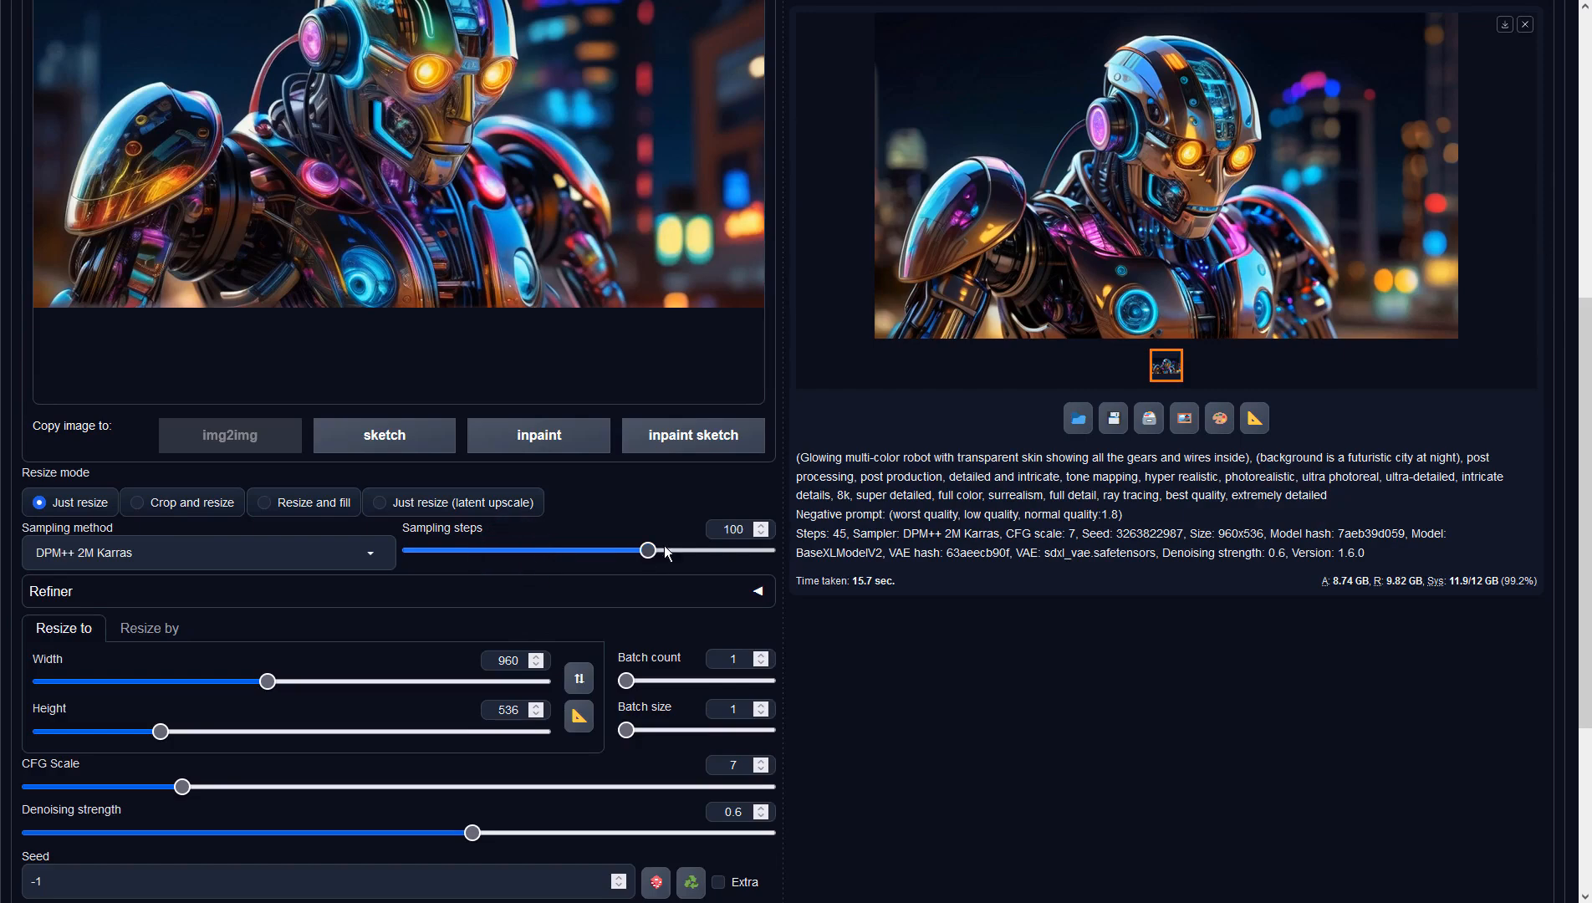
pyautogui.scroll(4, 1153, 513)
pyautogui.click(1351, 146)
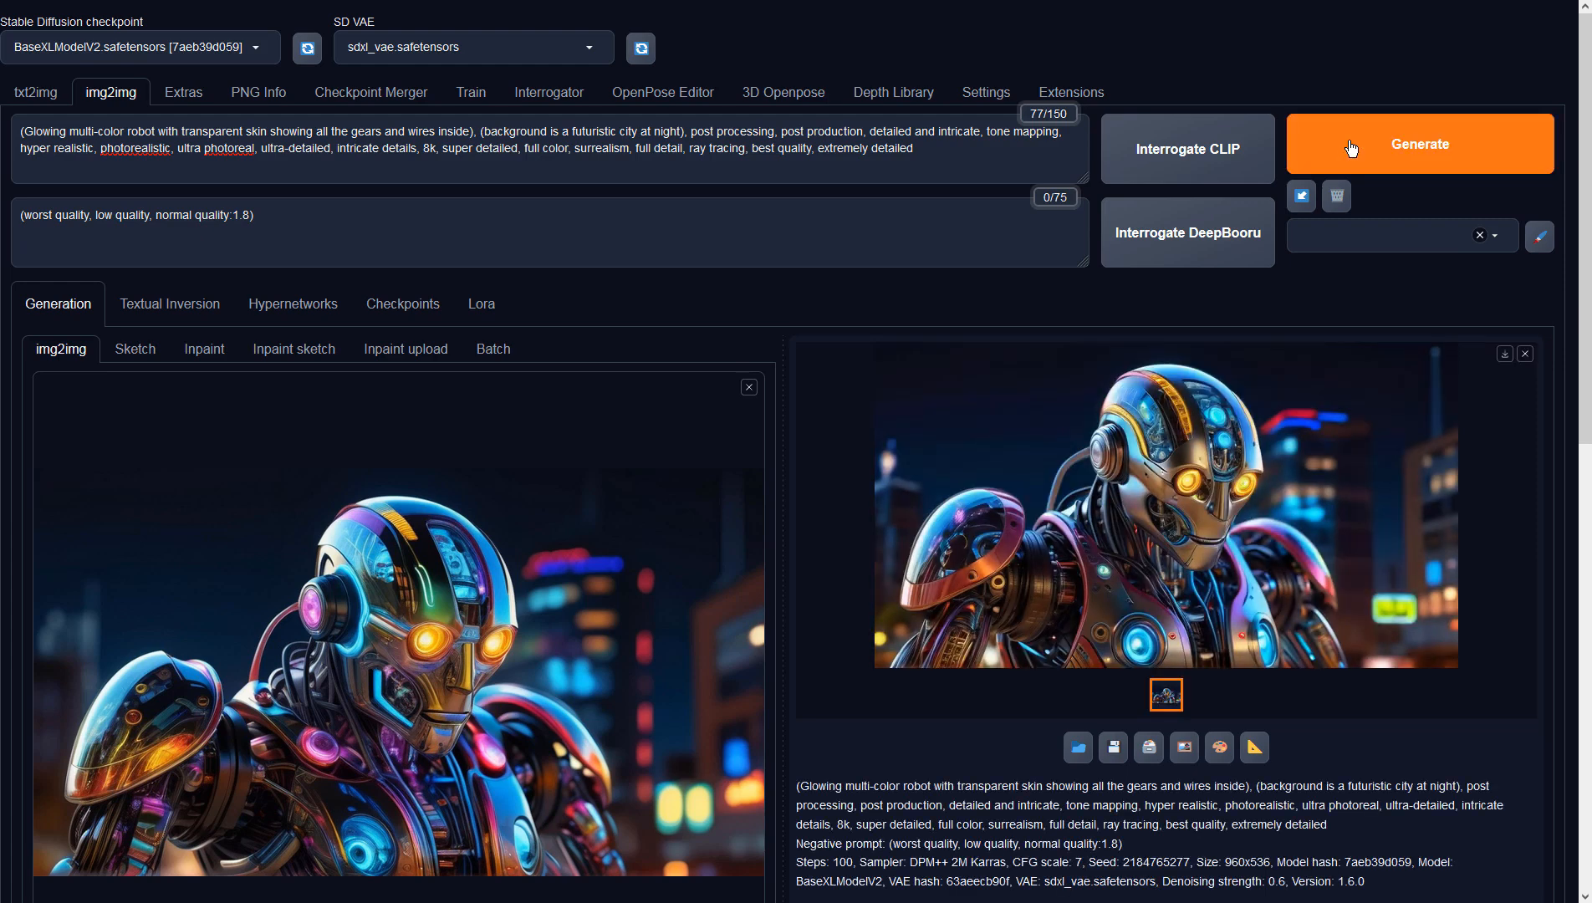
pyautogui.click(1288, 396)
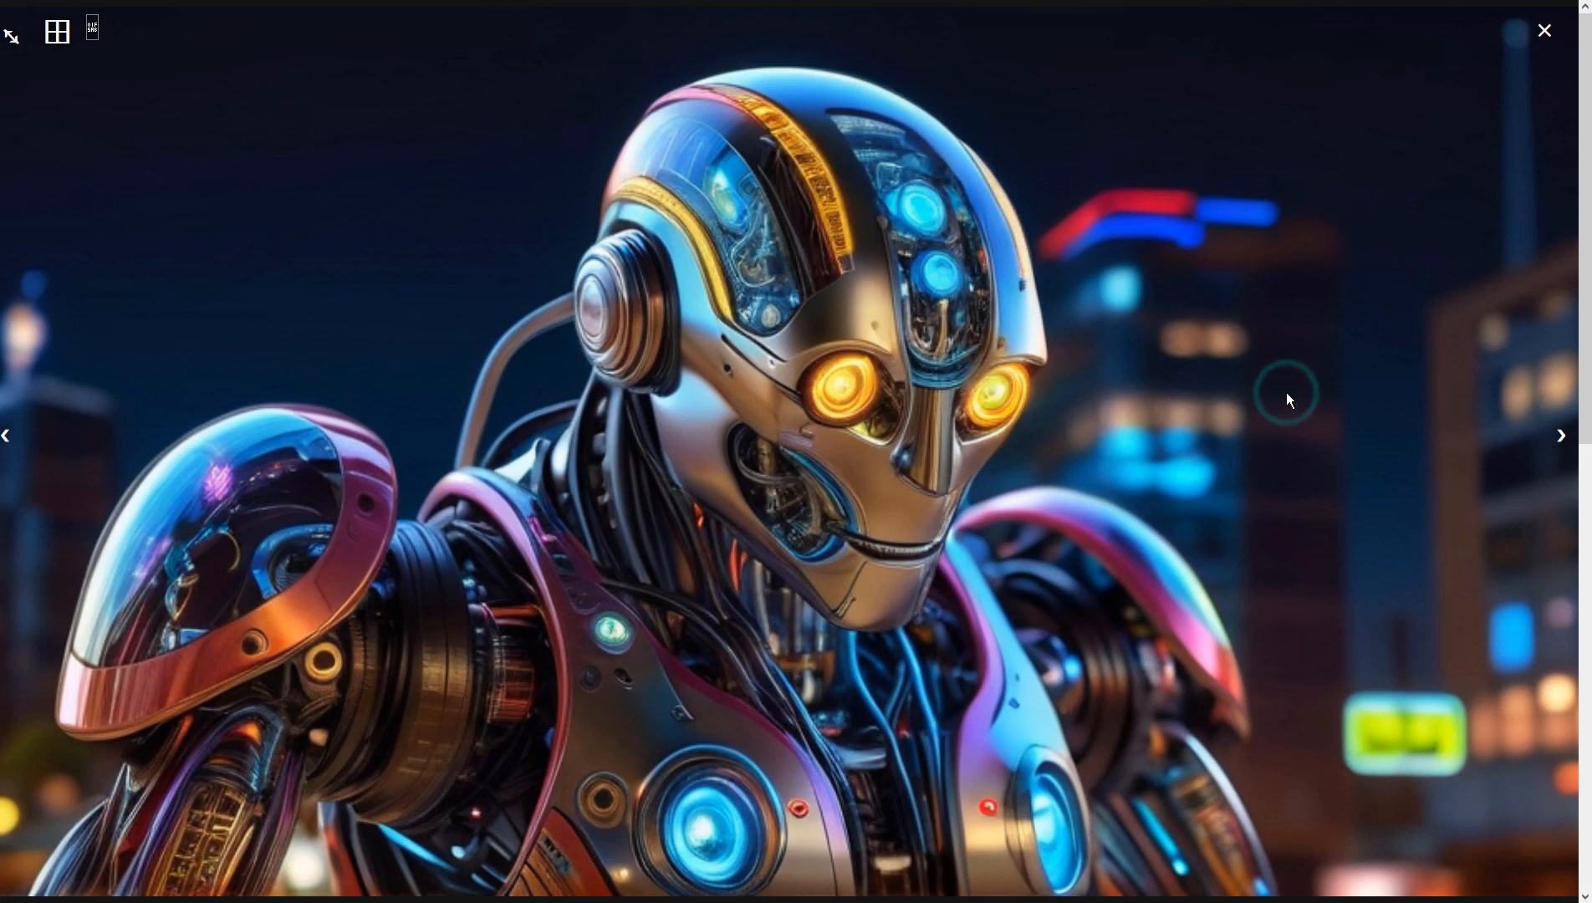